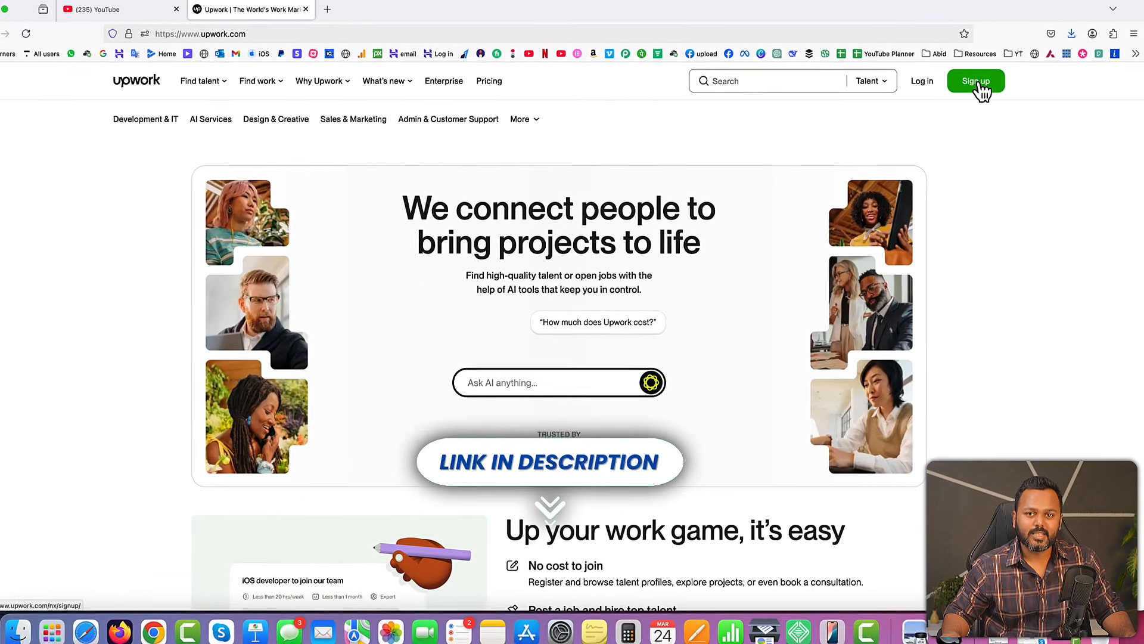
# Start an Upwork sign-up and choose to join as a freelancer looking for work
pyautogui.click(978, 82)
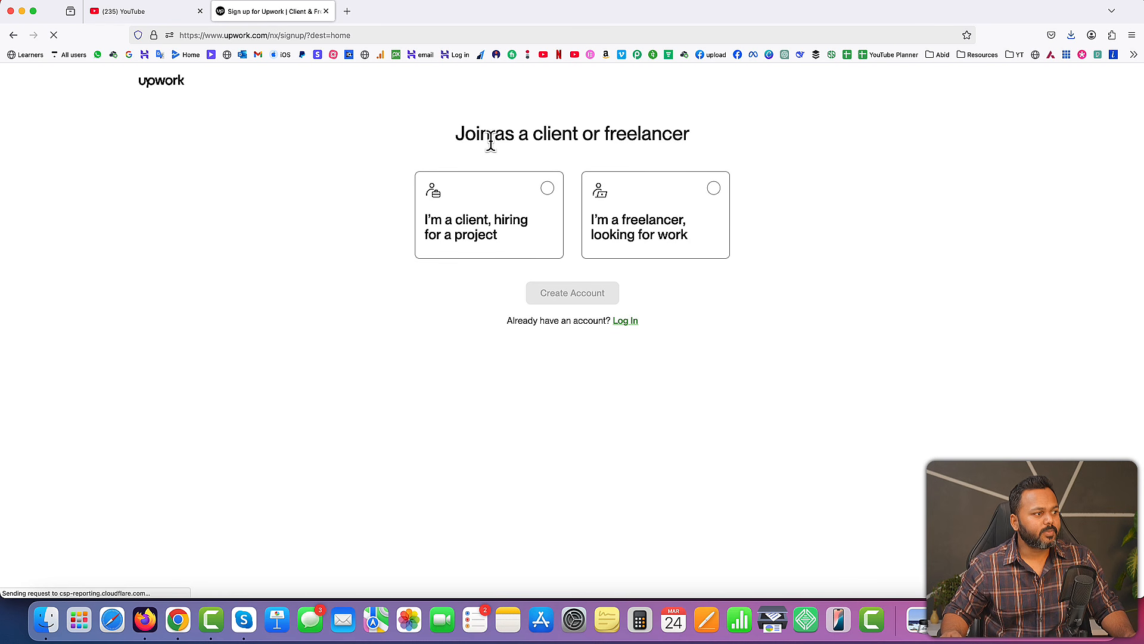
pyautogui.moveTo(455, 134); pyautogui.dragTo(687, 133)
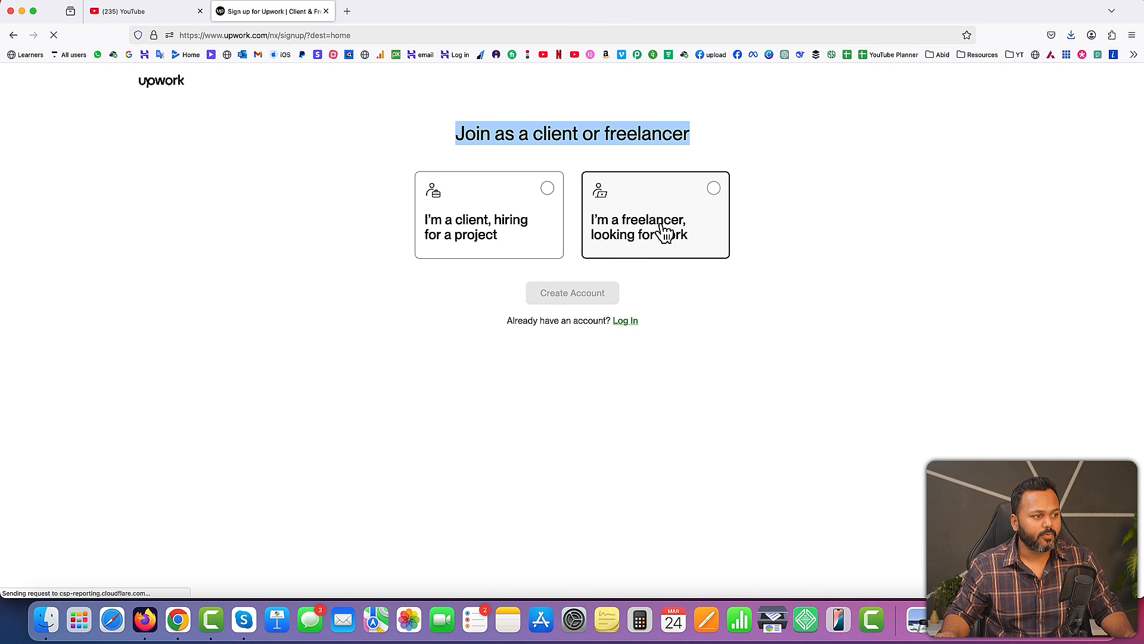
pyautogui.click(715, 192)
pyautogui.click(570, 301)
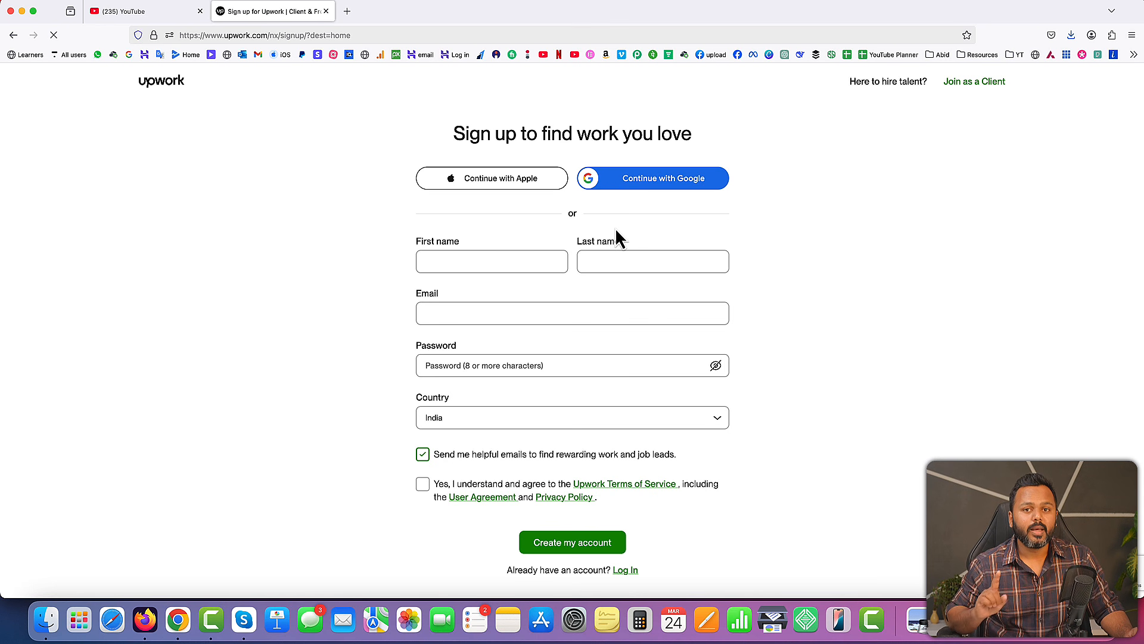
# Fill in the first name, last name, email and password, agree to the Upwork terms, and create the account
pyautogui.click(593, 266)
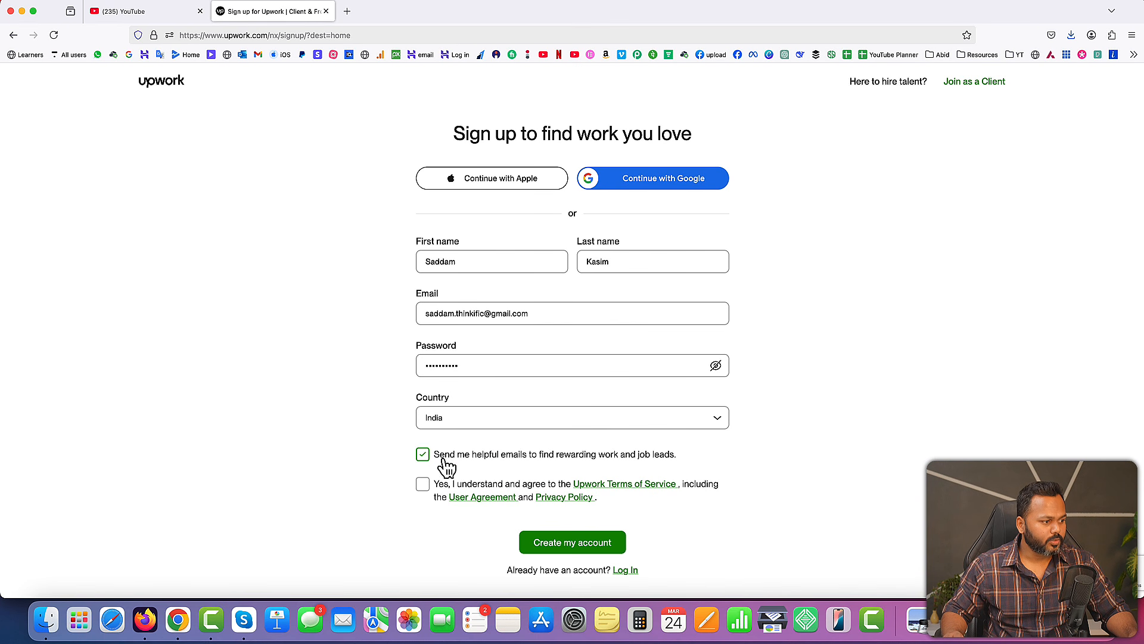
pyautogui.click(423, 486)
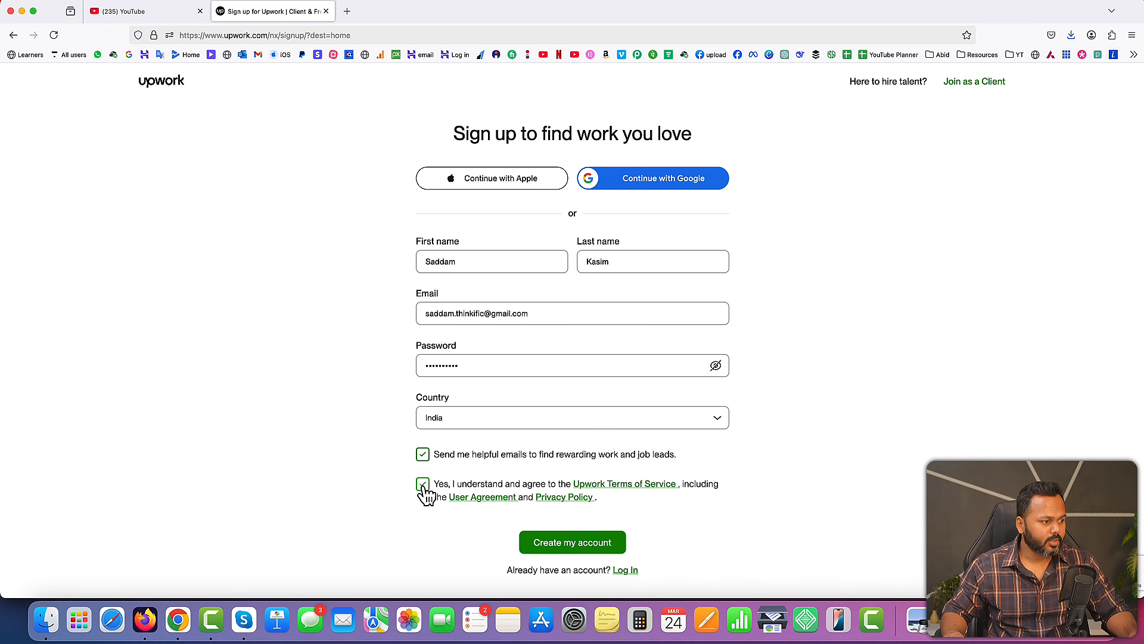
pyautogui.click(570, 549)
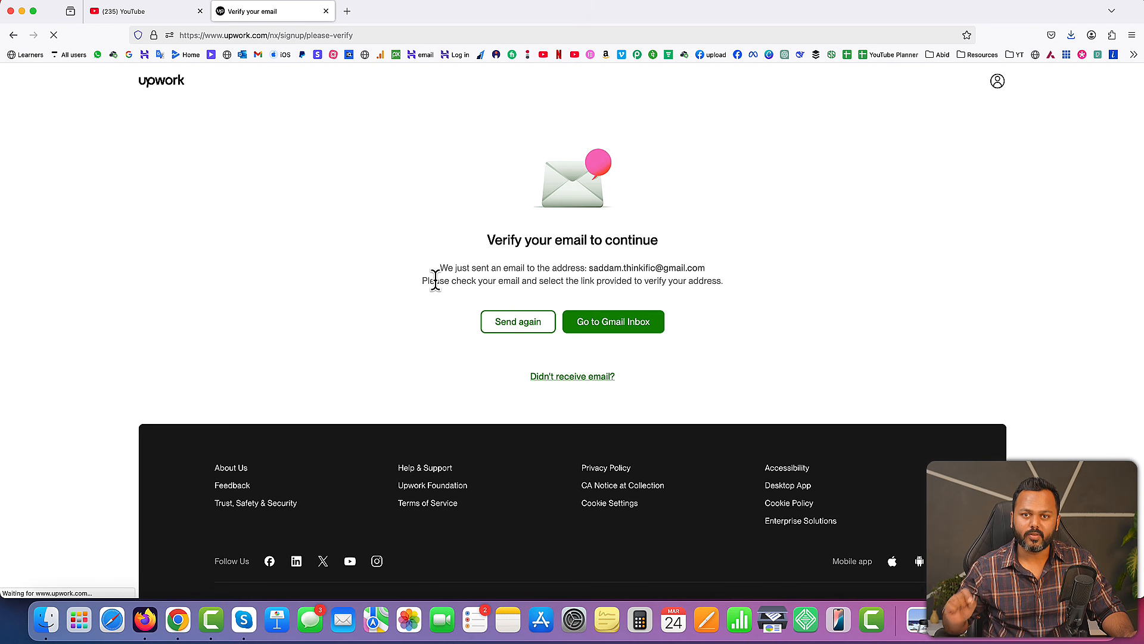
# Verify the email address from Upwork's message in the Gmail inbox, and close the leftover verification and mail tabs
pyautogui.click(347, 11)
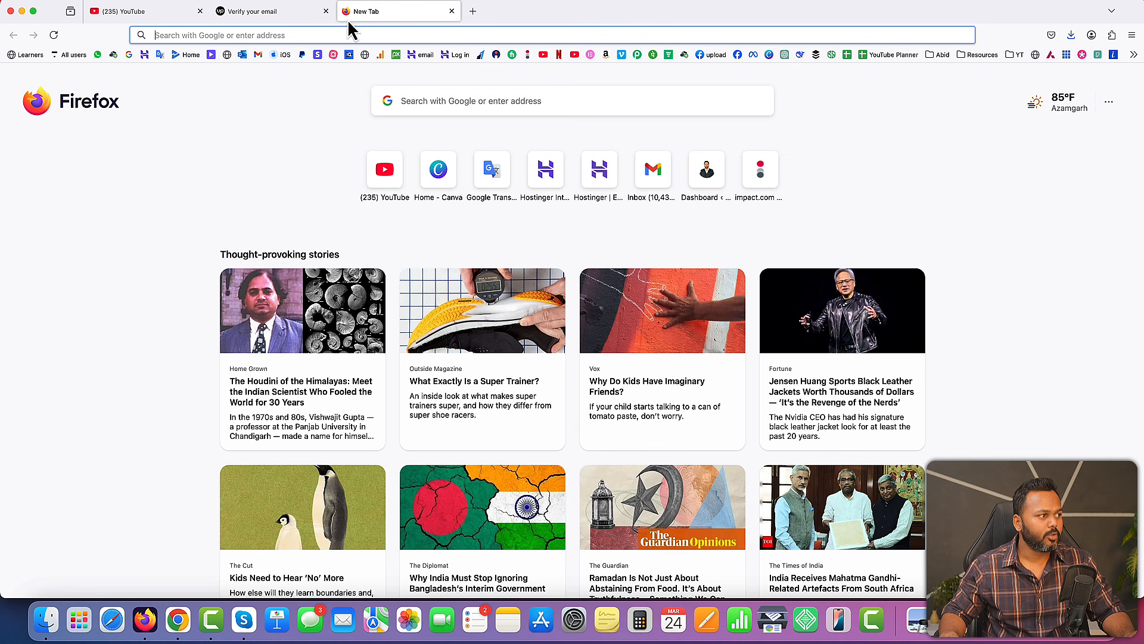
pyautogui.click(258, 55)
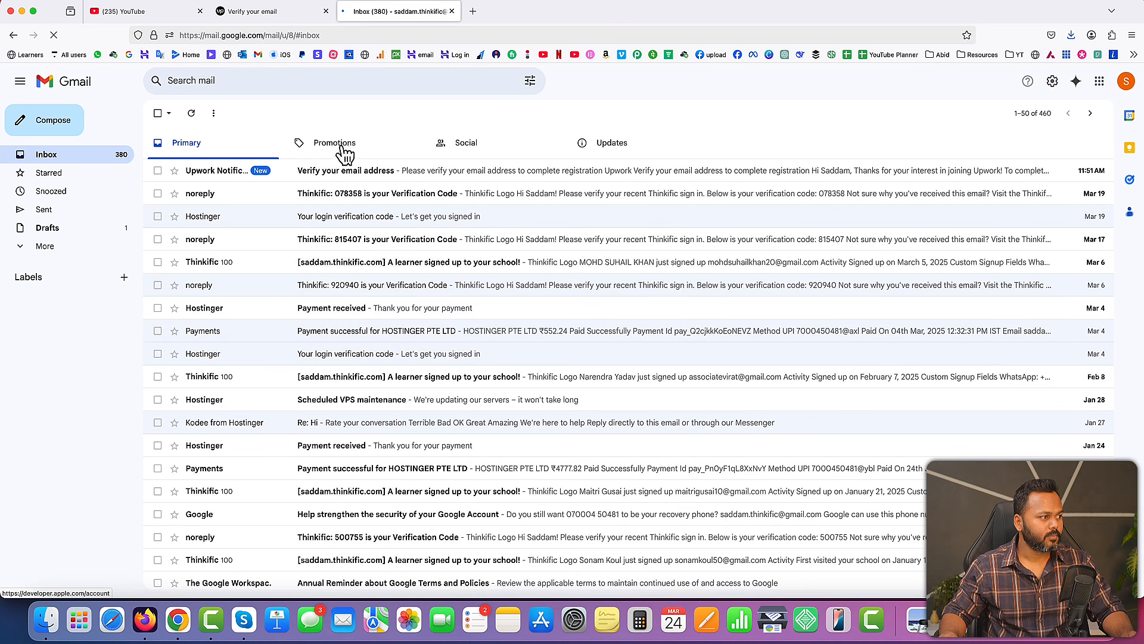
pyautogui.click(355, 175)
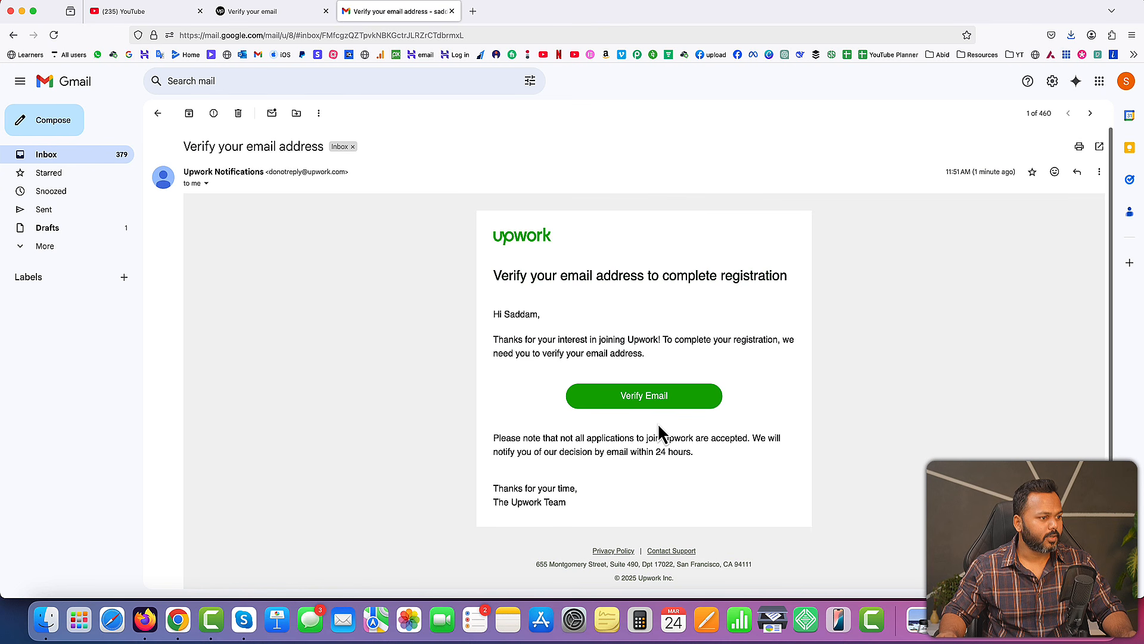
pyautogui.click(643, 396)
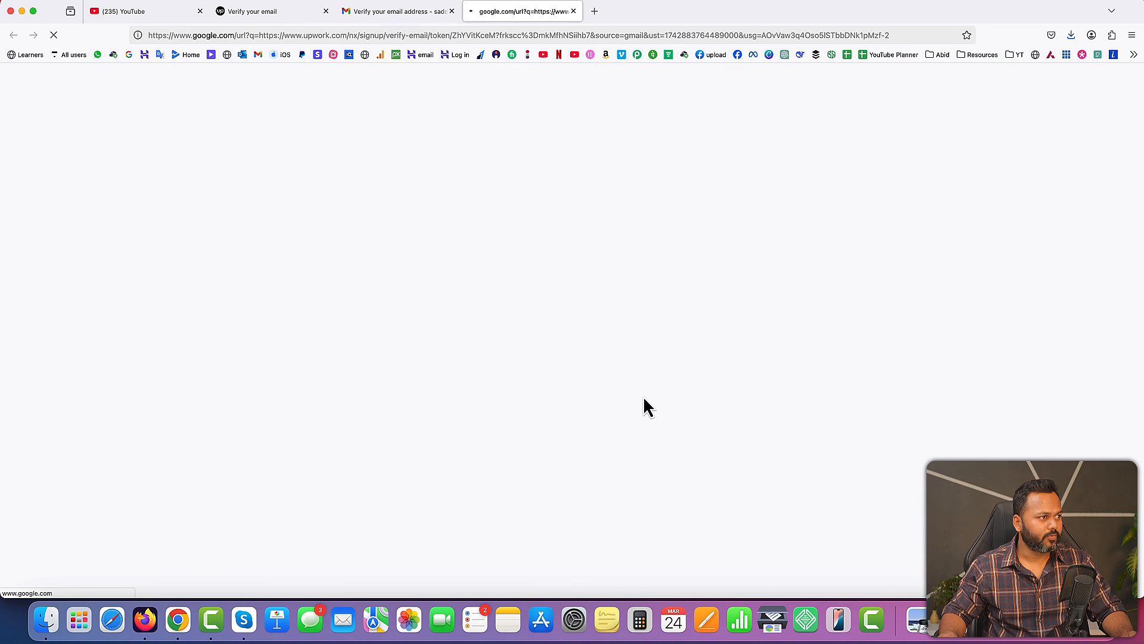
pyautogui.click(326, 11)
pyautogui.click(327, 11)
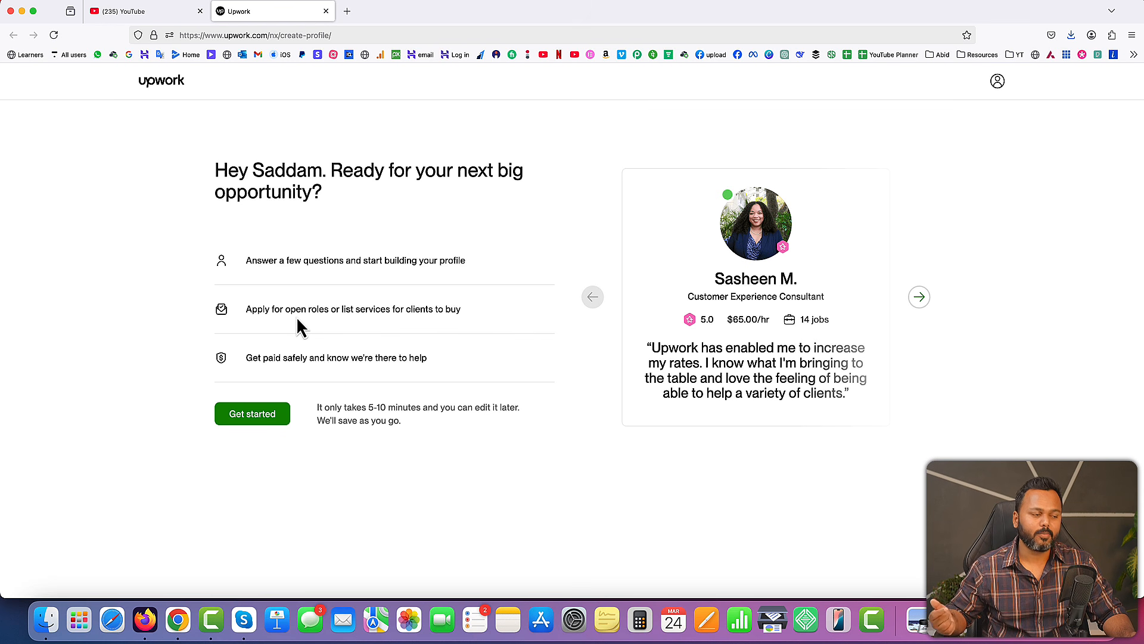
# Get started with the profile questions, answering "I have some experience" and "To earn my main income"
pyautogui.click(263, 417)
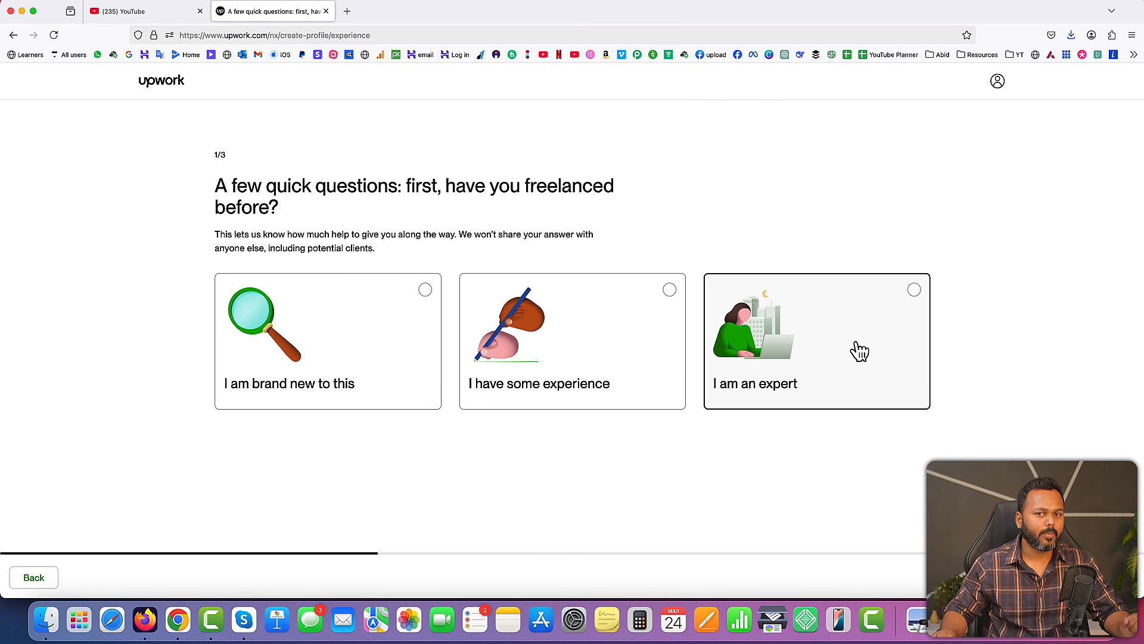
pyautogui.click(584, 345)
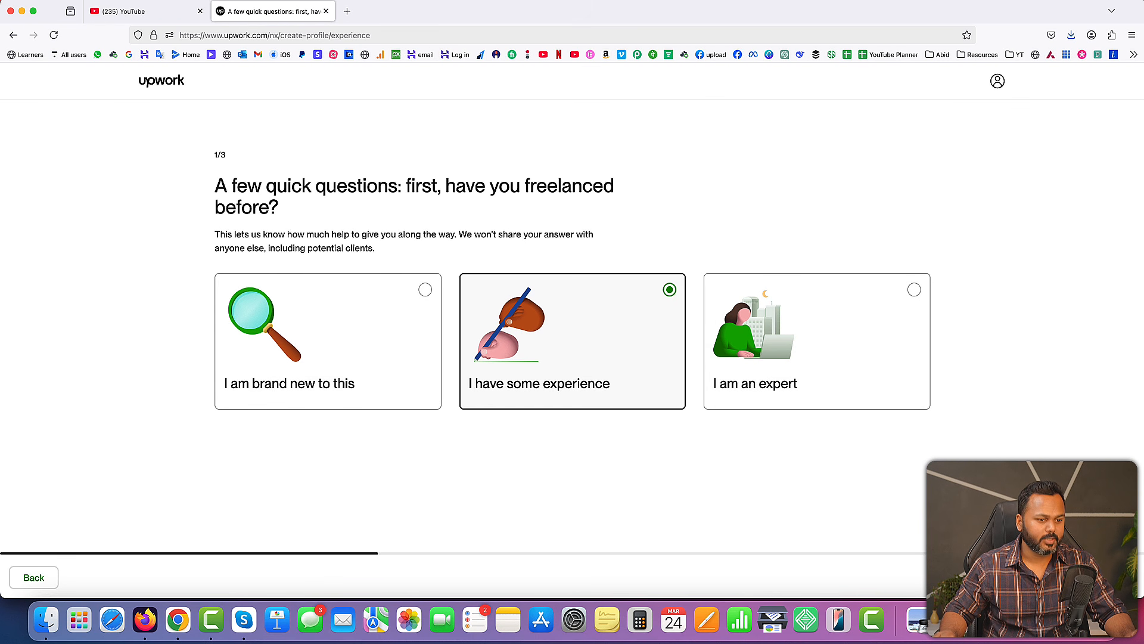
pyautogui.click(1107, 576)
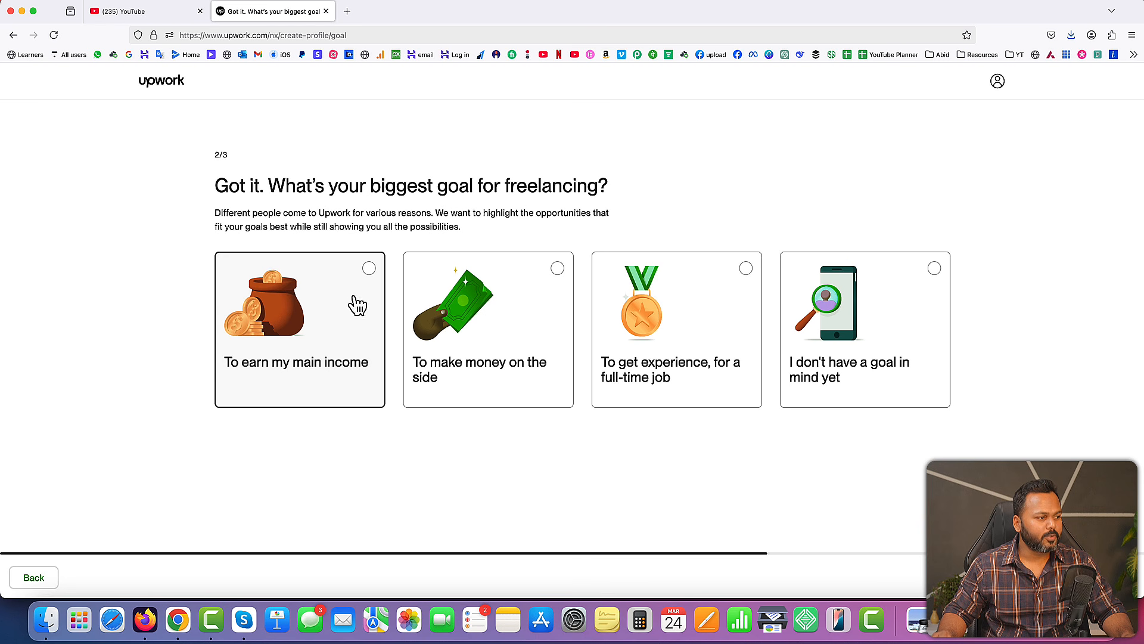
pyautogui.click(367, 270)
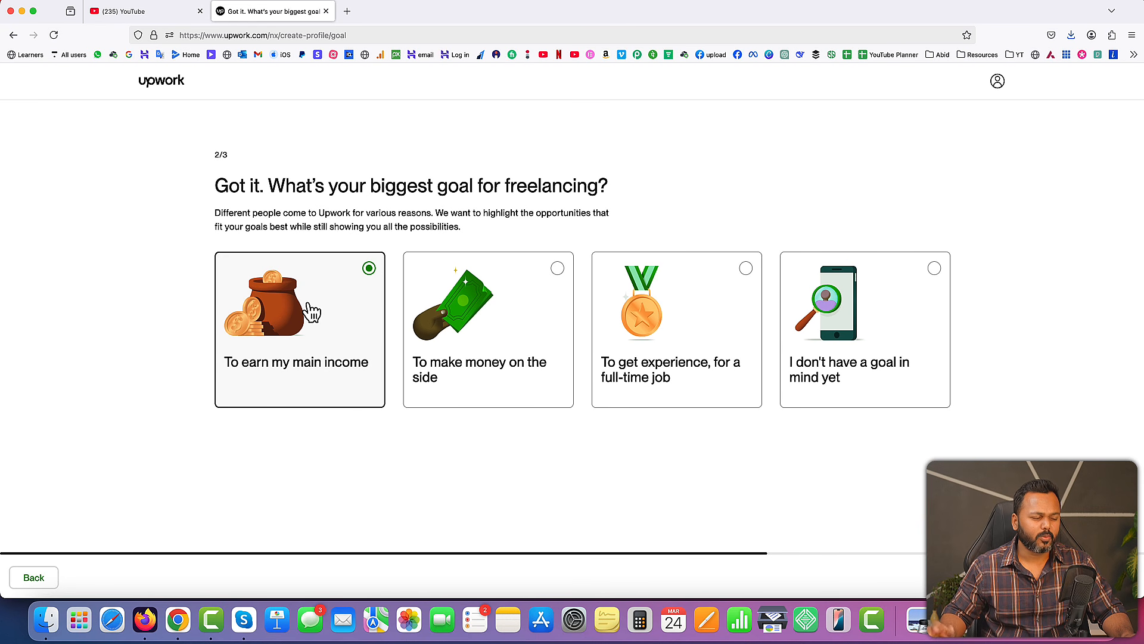
pyautogui.click(1102, 577)
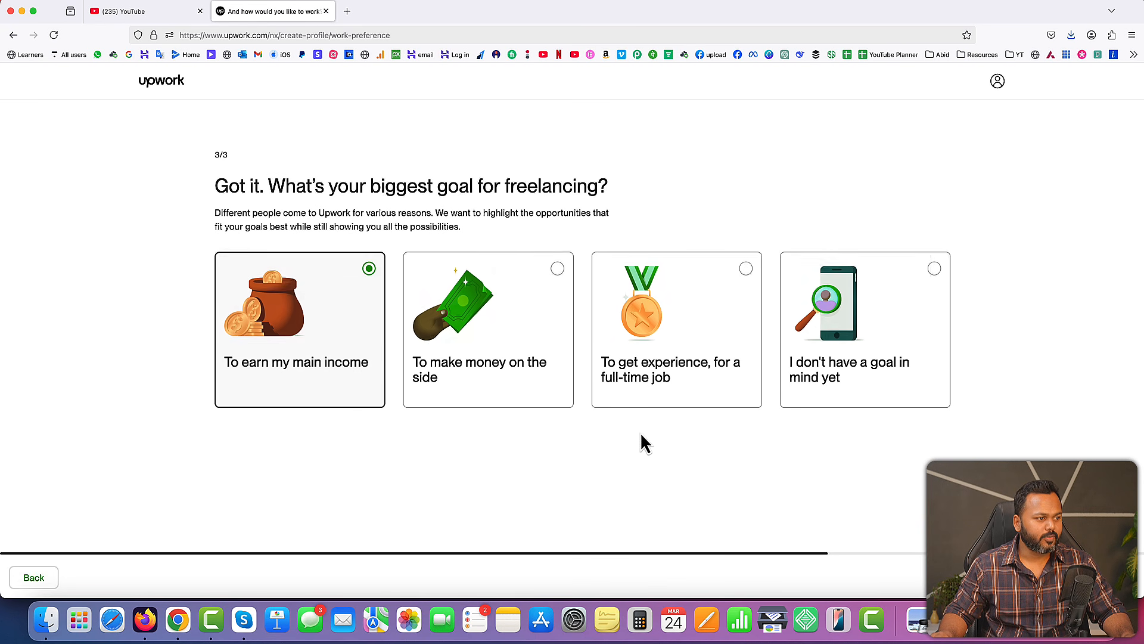
# Choose both finding opportunities and packaging up work for clients, allow contract-to-hire opportunities, and continue to profile creation
pyautogui.moveTo(254, 186); pyautogui.dragTo(483, 187)
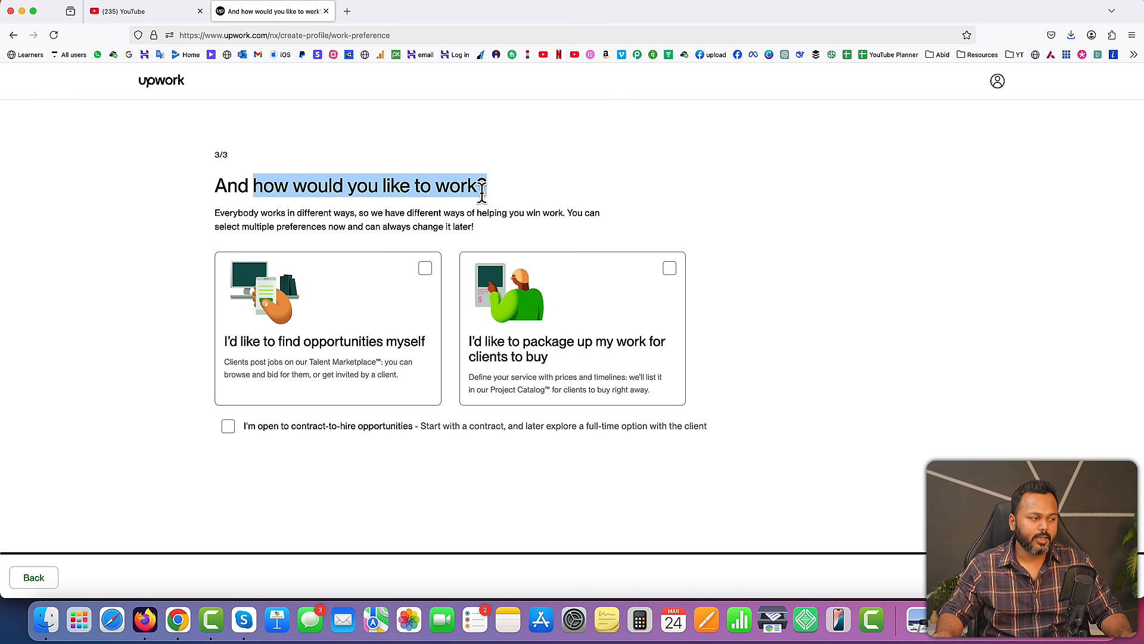
pyautogui.click(483, 187)
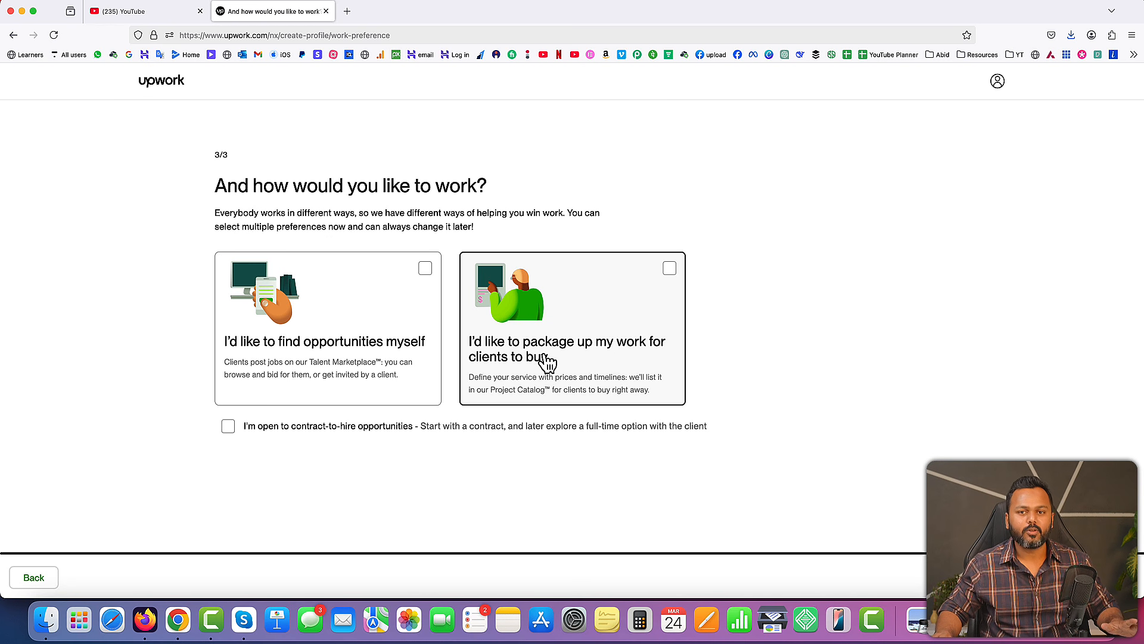
pyautogui.click(426, 271)
pyautogui.click(671, 269)
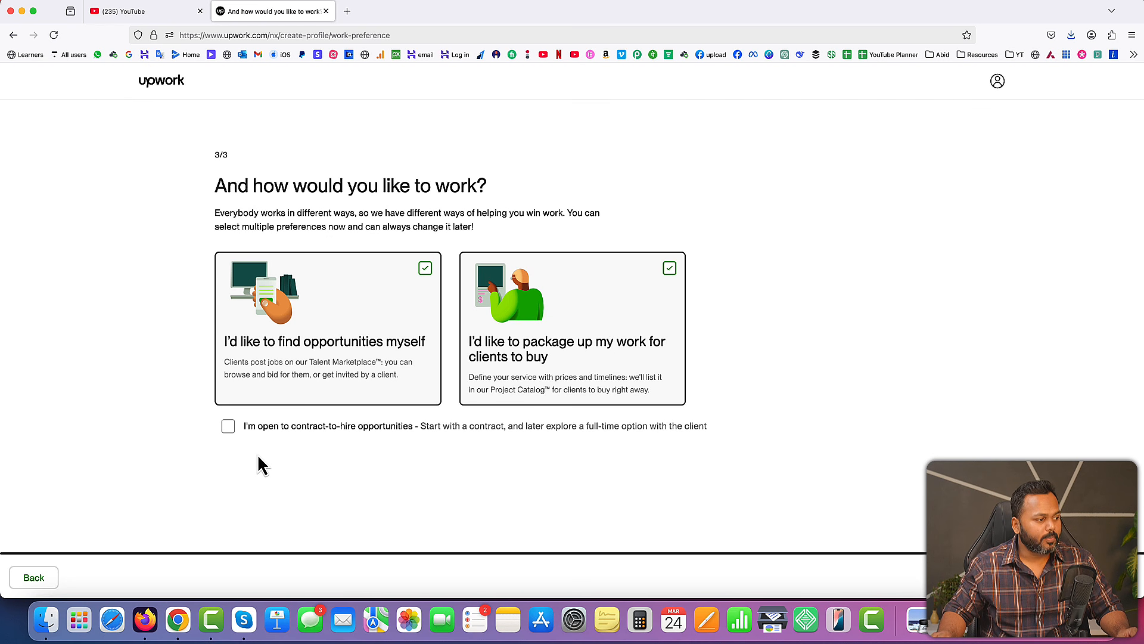
pyautogui.click(228, 426)
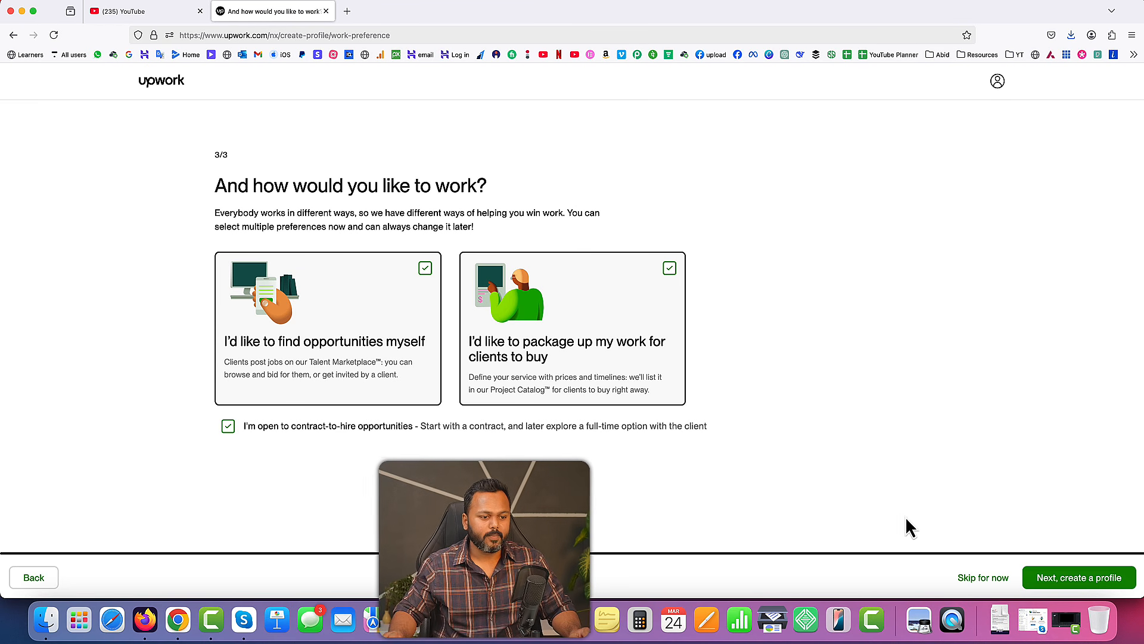
pyautogui.click(1071, 581)
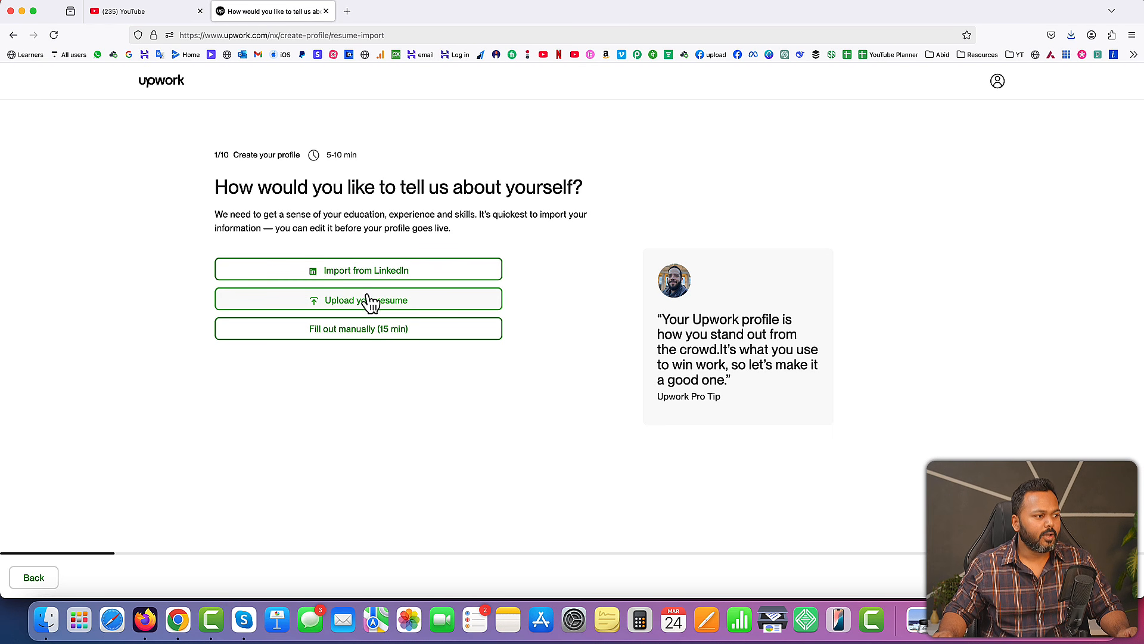
# Fill out the profile manually, choosing Web, Mobile & Software Dev with the specialties Ecommerce Development, Web Development and Web & Mobile Design
pyautogui.click(354, 332)
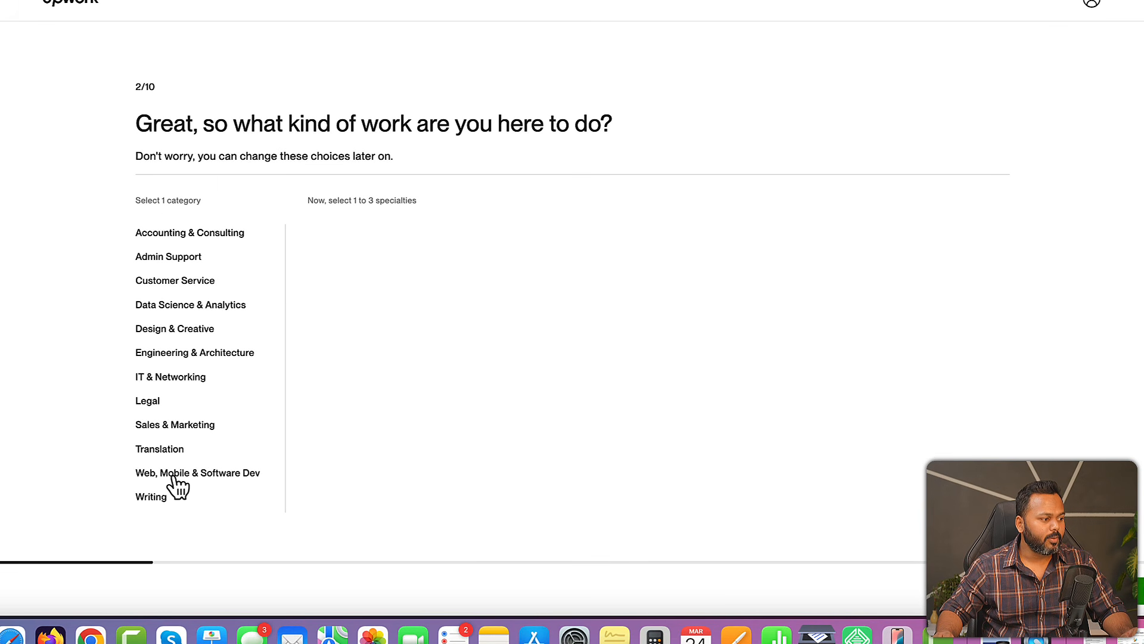
pyautogui.click(205, 474)
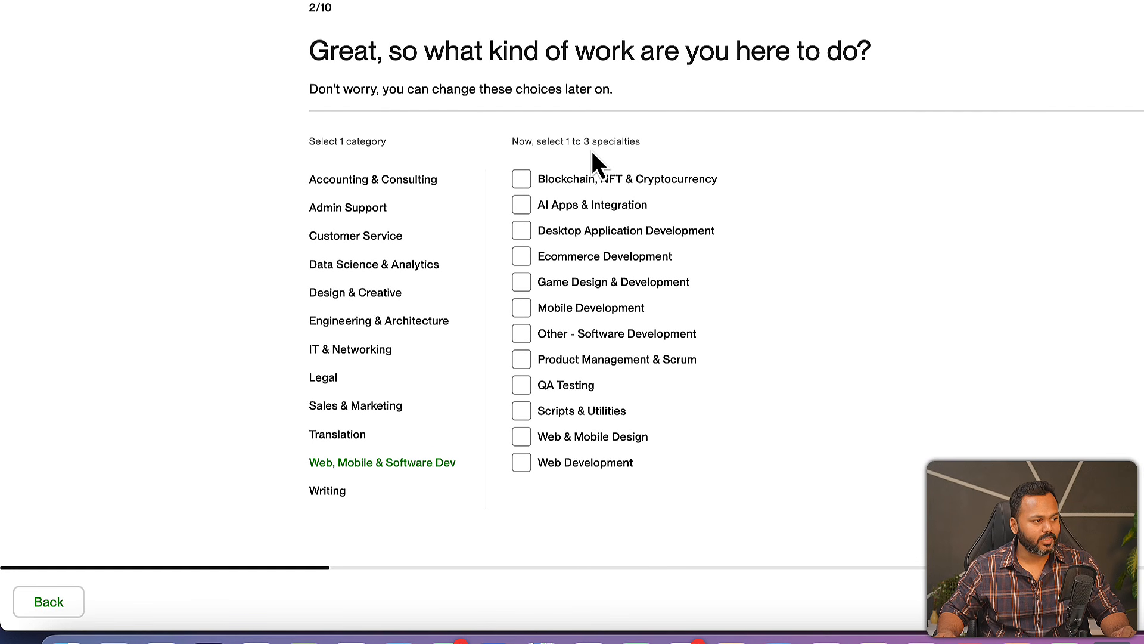
pyautogui.click(522, 258)
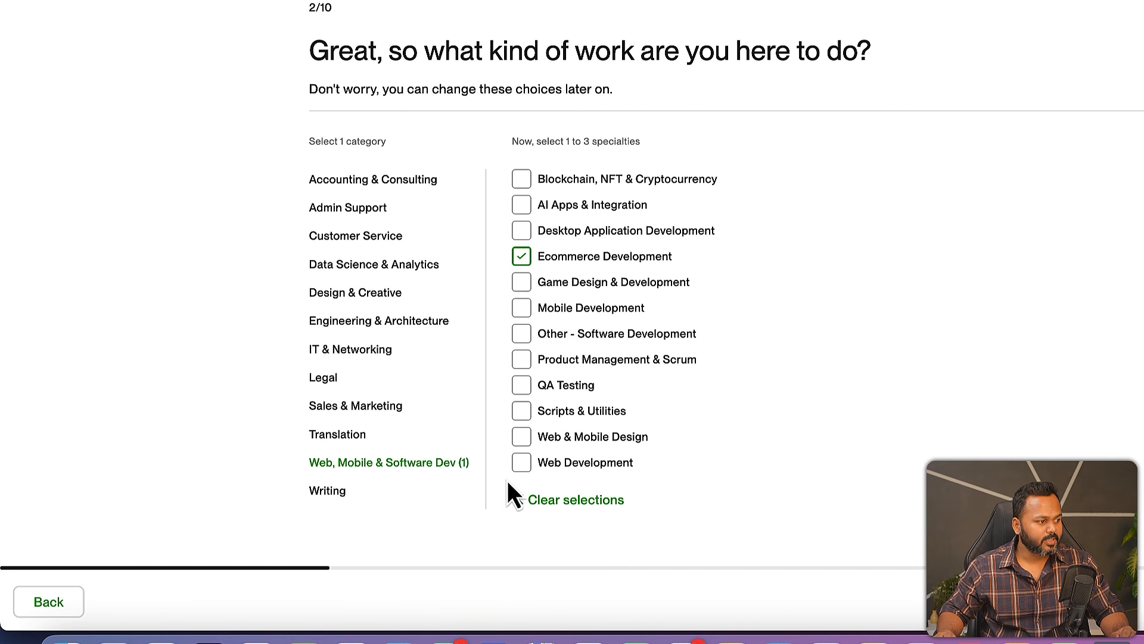
pyautogui.click(523, 465)
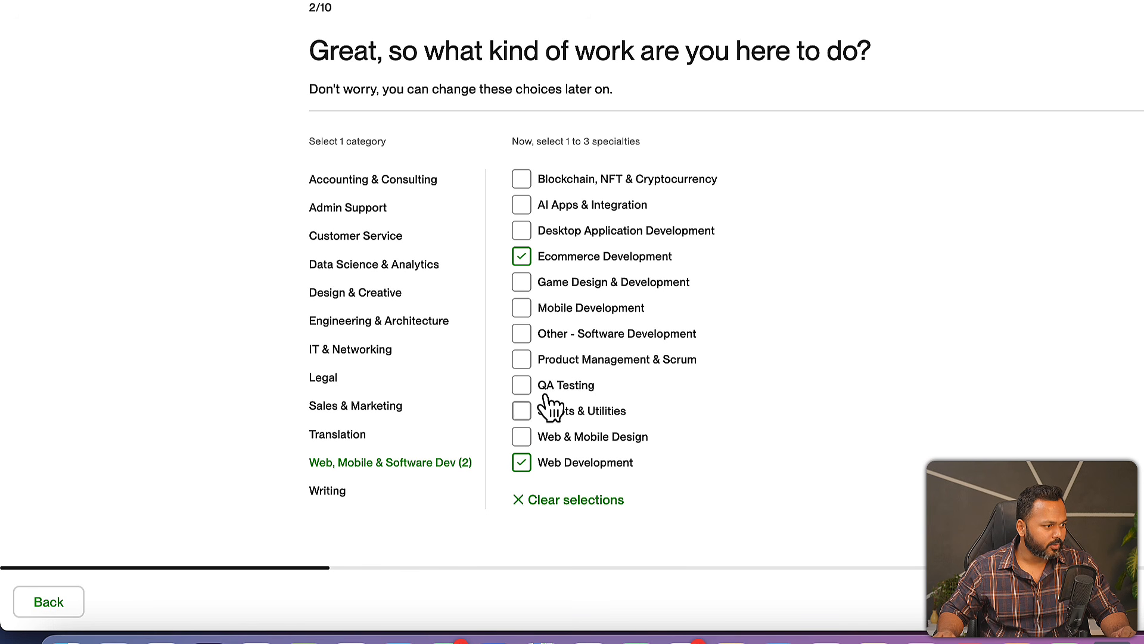
pyautogui.click(520, 441)
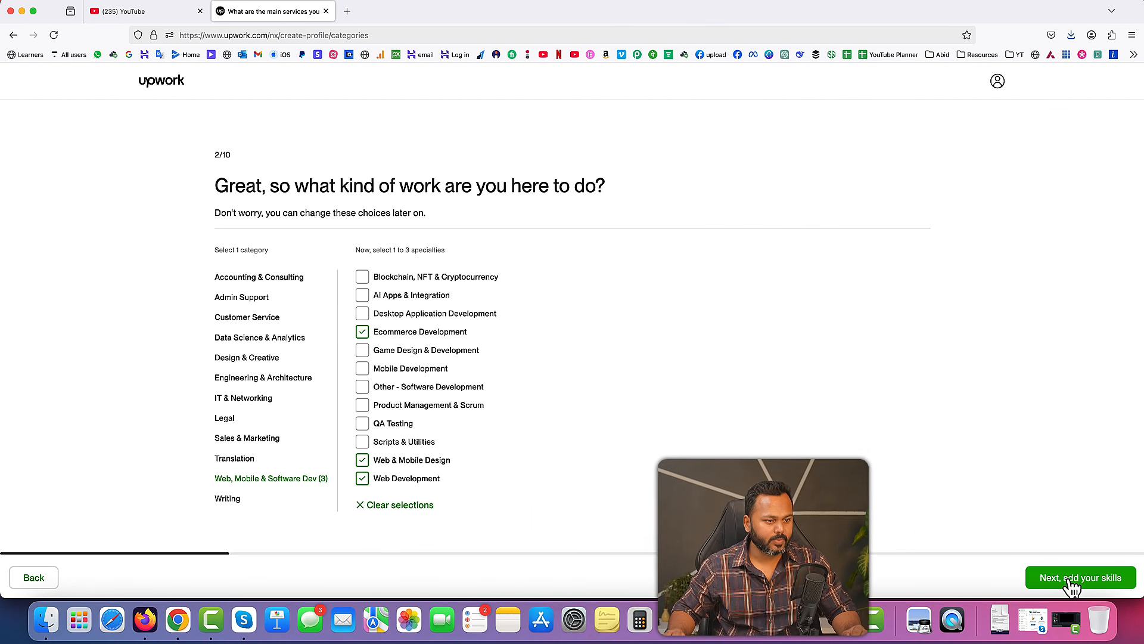
pyautogui.click(1077, 581)
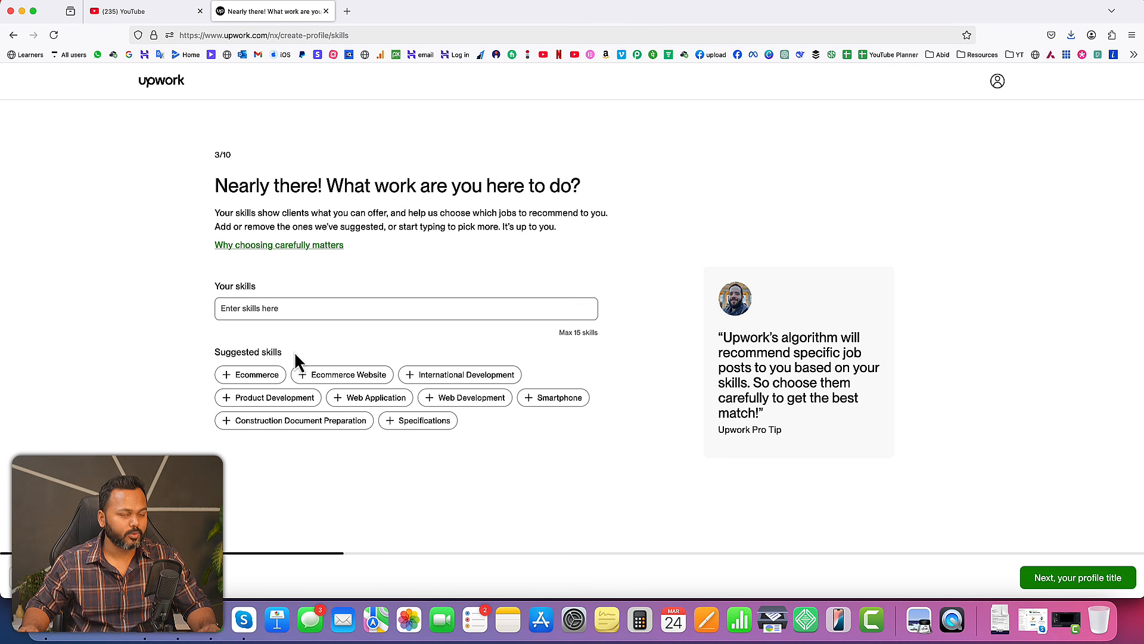
# Add the suggested skills Ecommerce, Ecommerce Website and Web Development to the profile
pyautogui.click(230, 381)
pyautogui.click(229, 381)
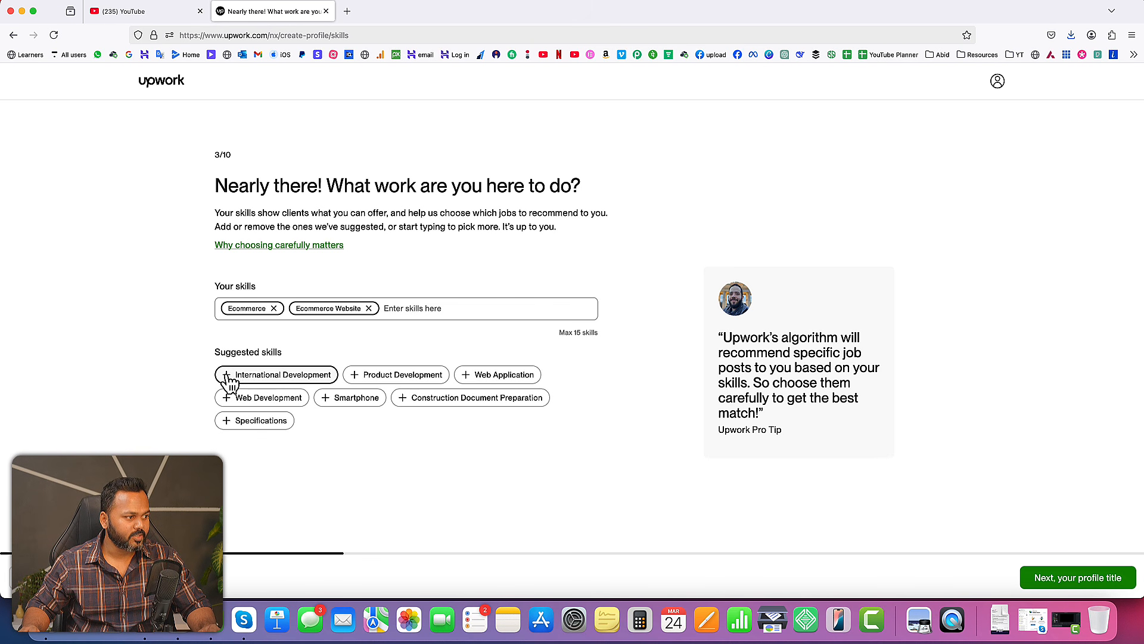
pyautogui.click(231, 403)
# Search for and add the skills WordPress and WooCommerce, and continue to the profile title
pyautogui.click(493, 308)
pyautogui.write('wo')
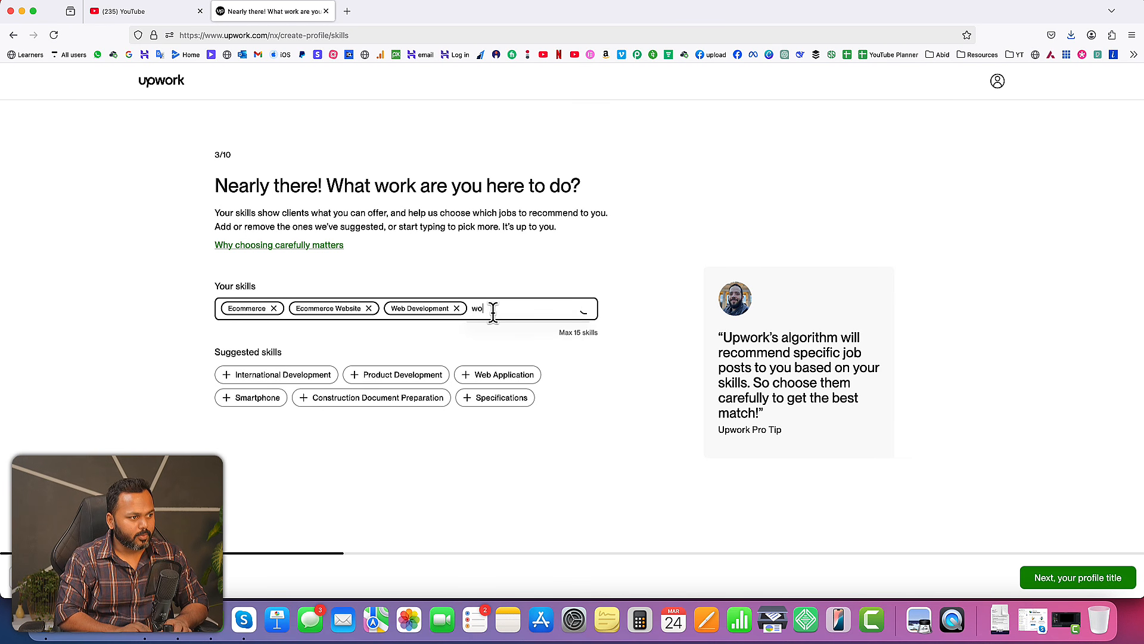
pyautogui.write('rdpres')
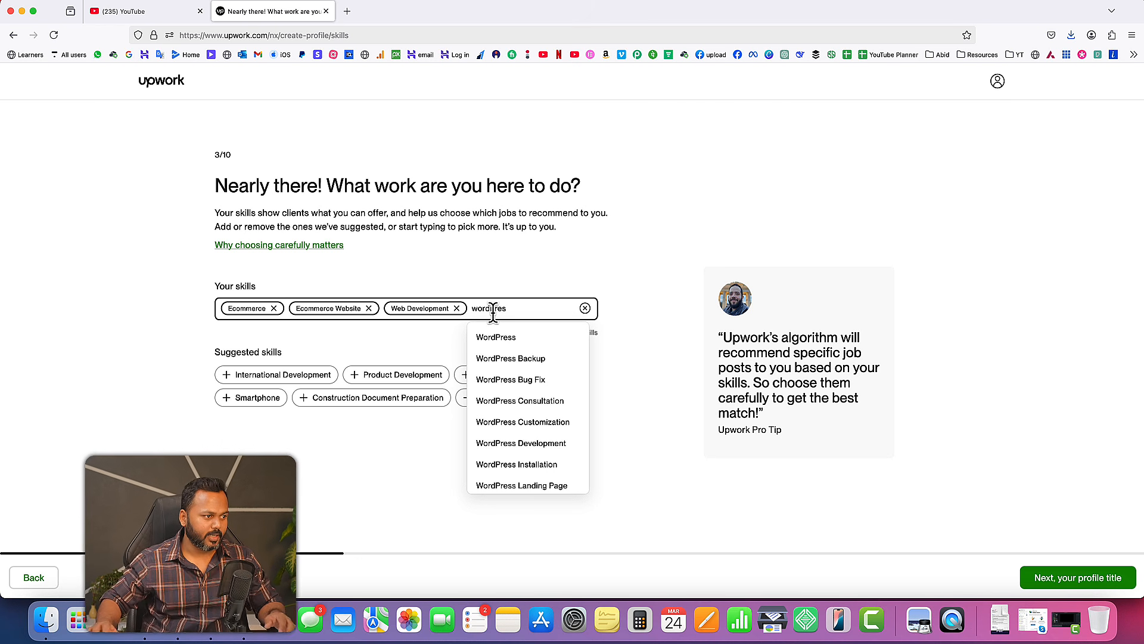
pyautogui.click(494, 337)
pyautogui.moveTo(560, 350); pyautogui.dragTo(596, 350)
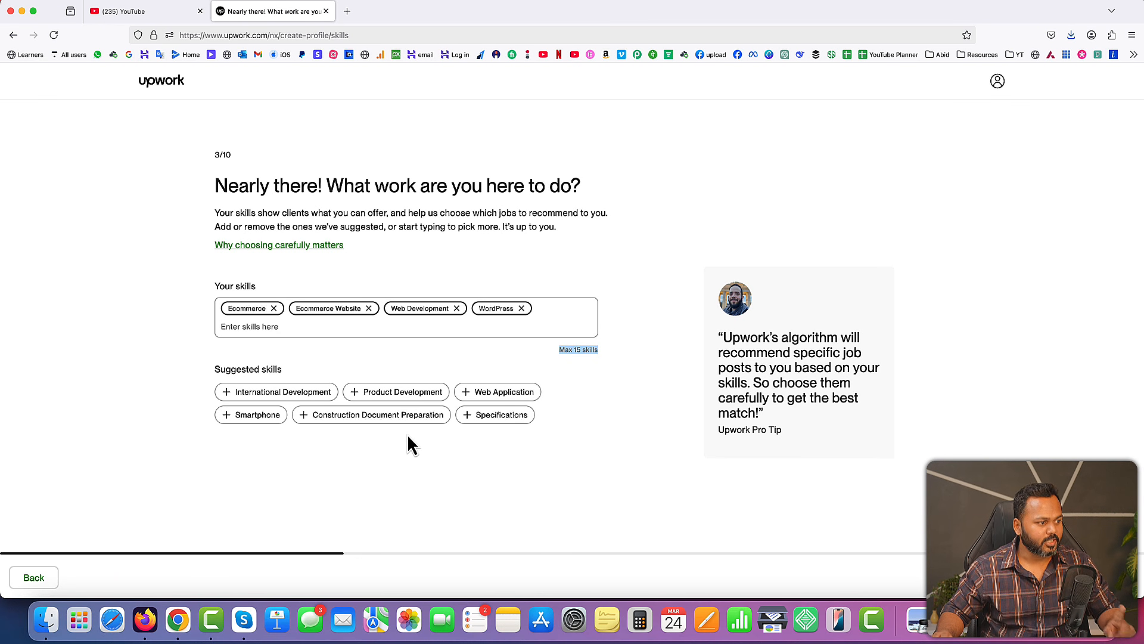
pyautogui.click(472, 329)
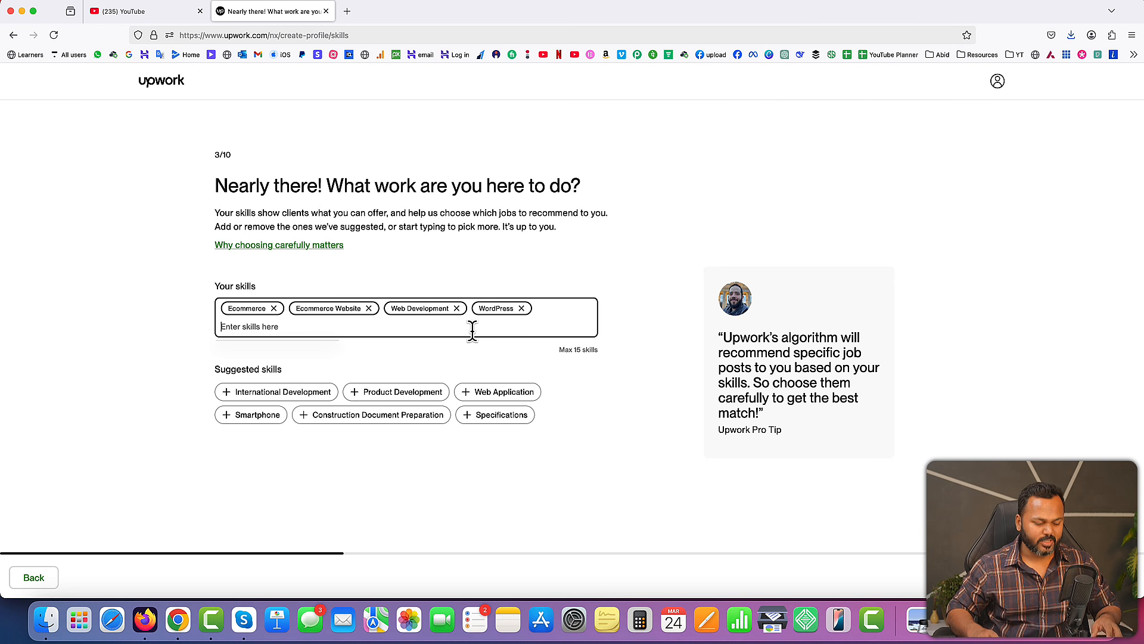
pyautogui.write('woocommerc')
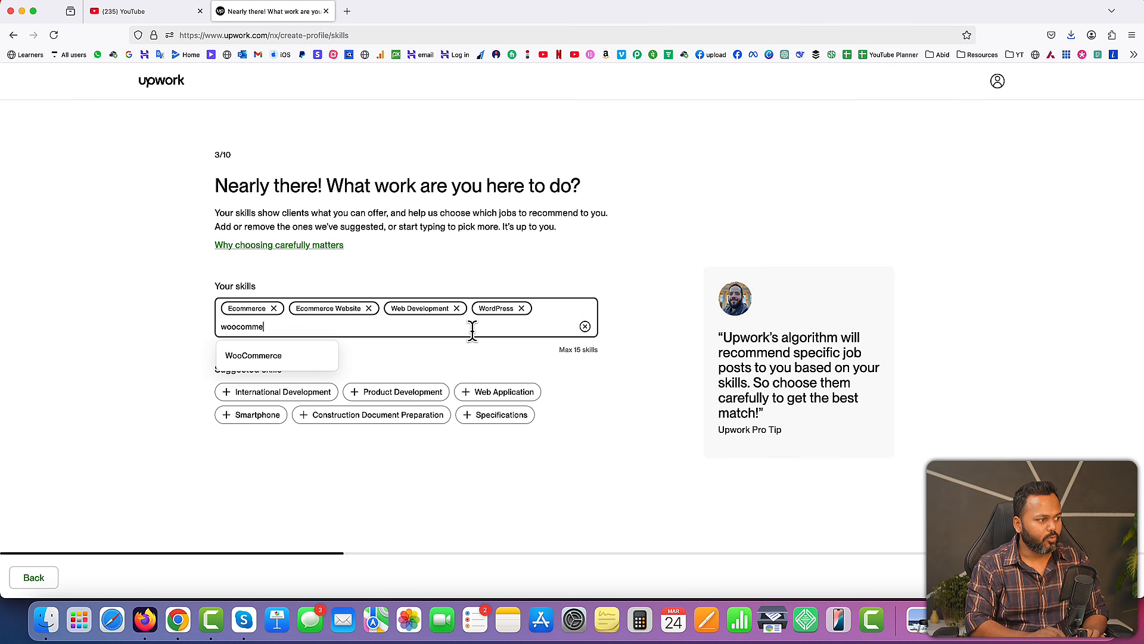
pyautogui.click(280, 357)
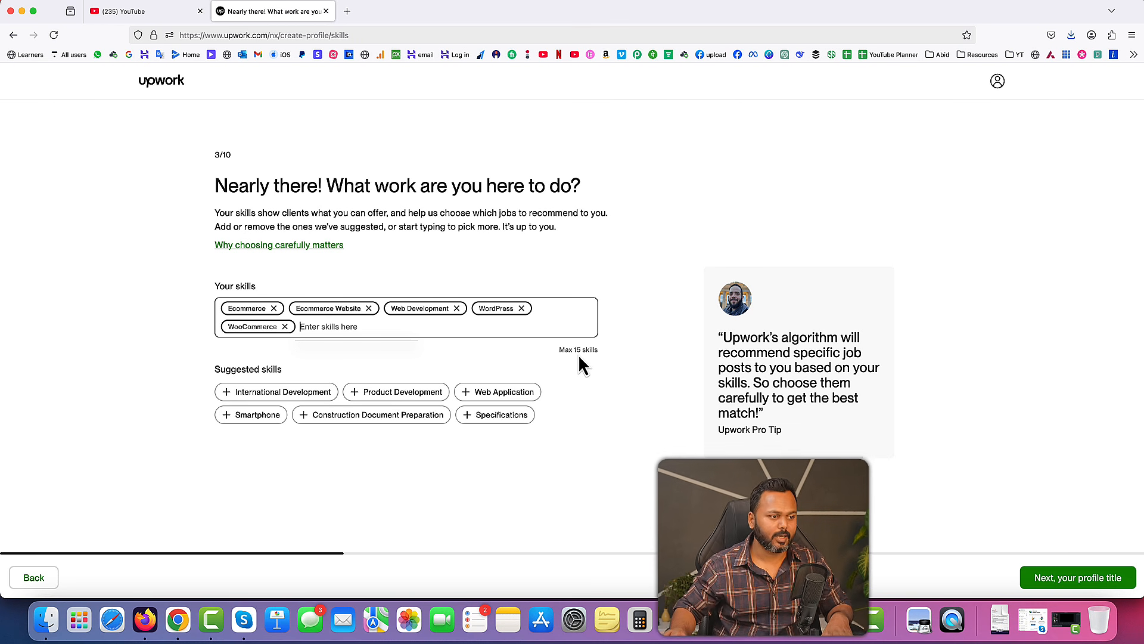
pyautogui.click(1082, 582)
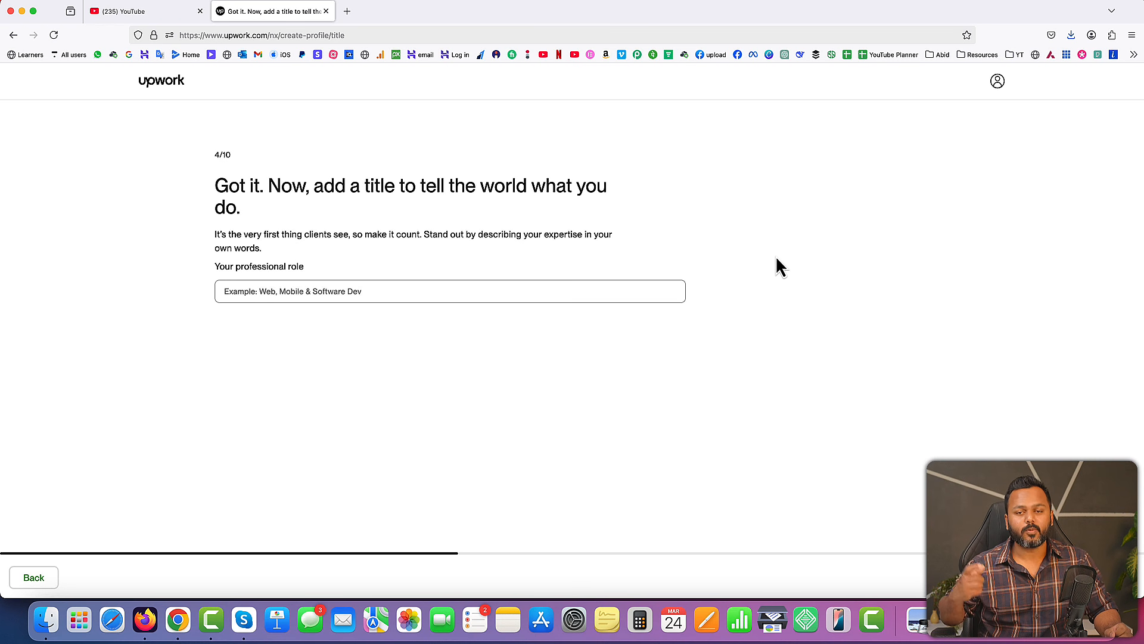
# Set the professional role to "WordPress Developer, eCommerce and WooCommerce Development" and continue past the work experience page without adding any
pyautogui.click(424, 291)
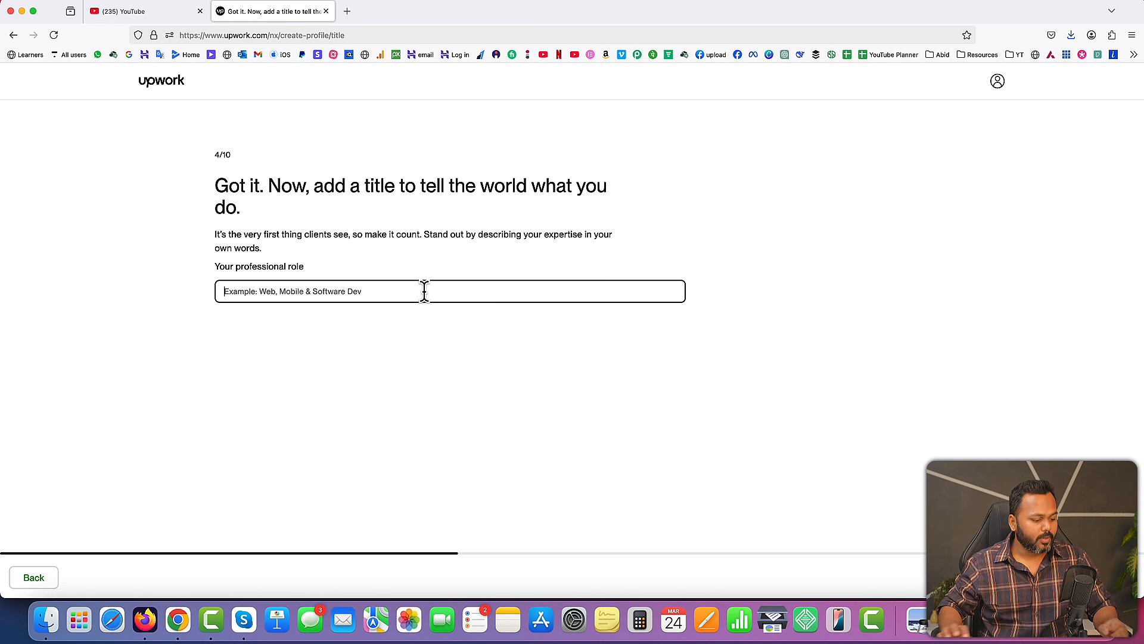
pyautogui.write('WordPre')
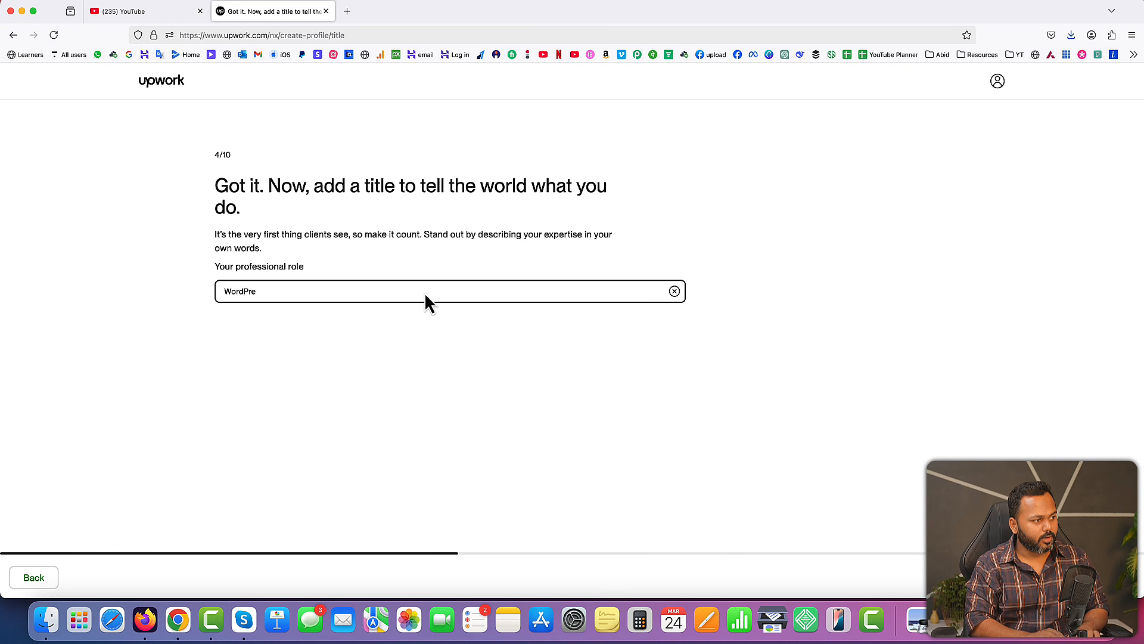
pyautogui.write('ss Developer, eCommec')
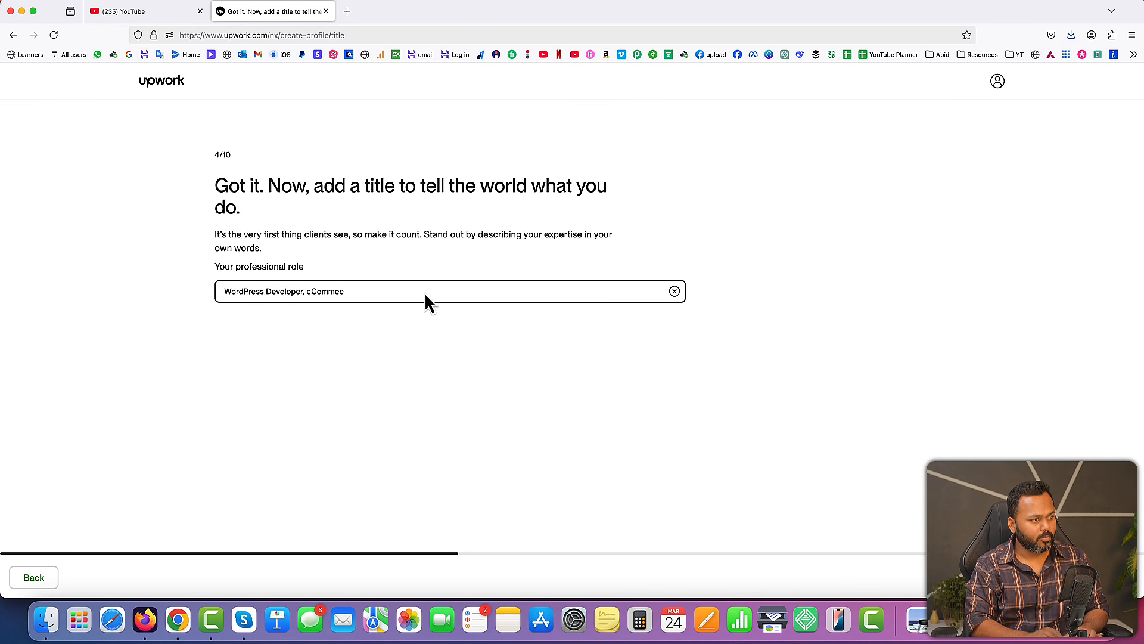
pyautogui.press('BackSpace')
pyautogui.write('rce and ')
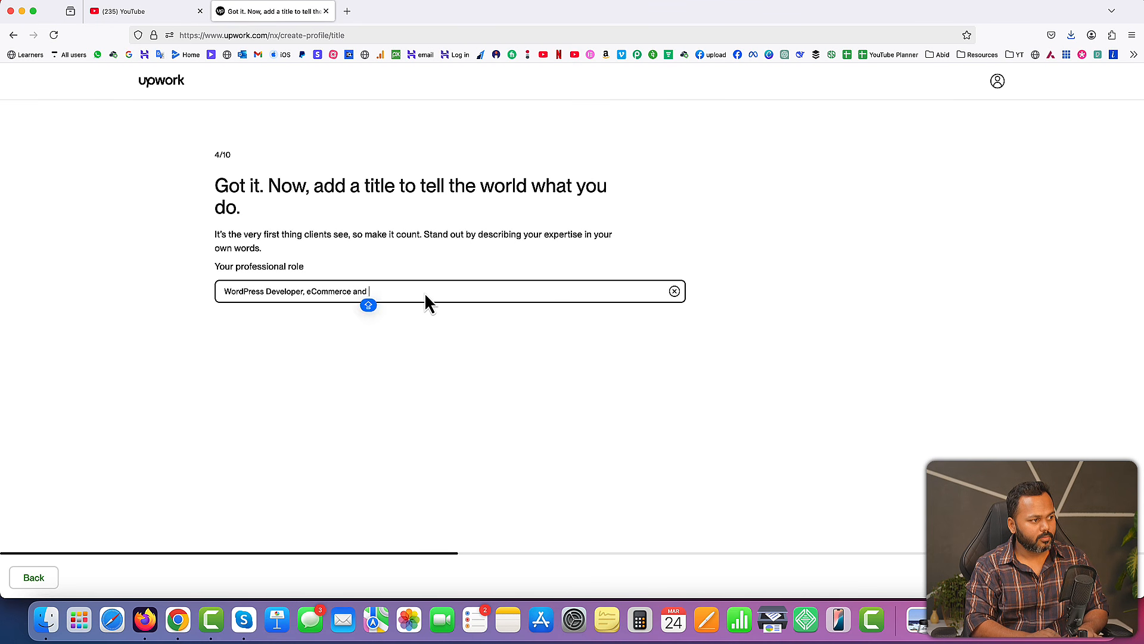
pyautogui.write('Woooommerce Development')
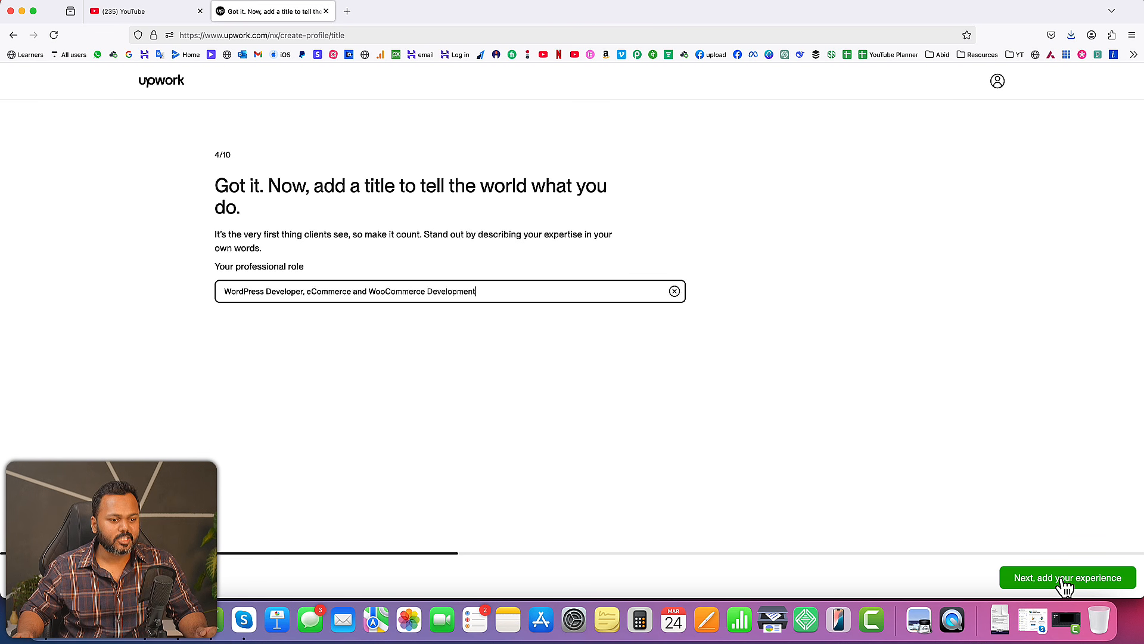
pyautogui.click(1062, 579)
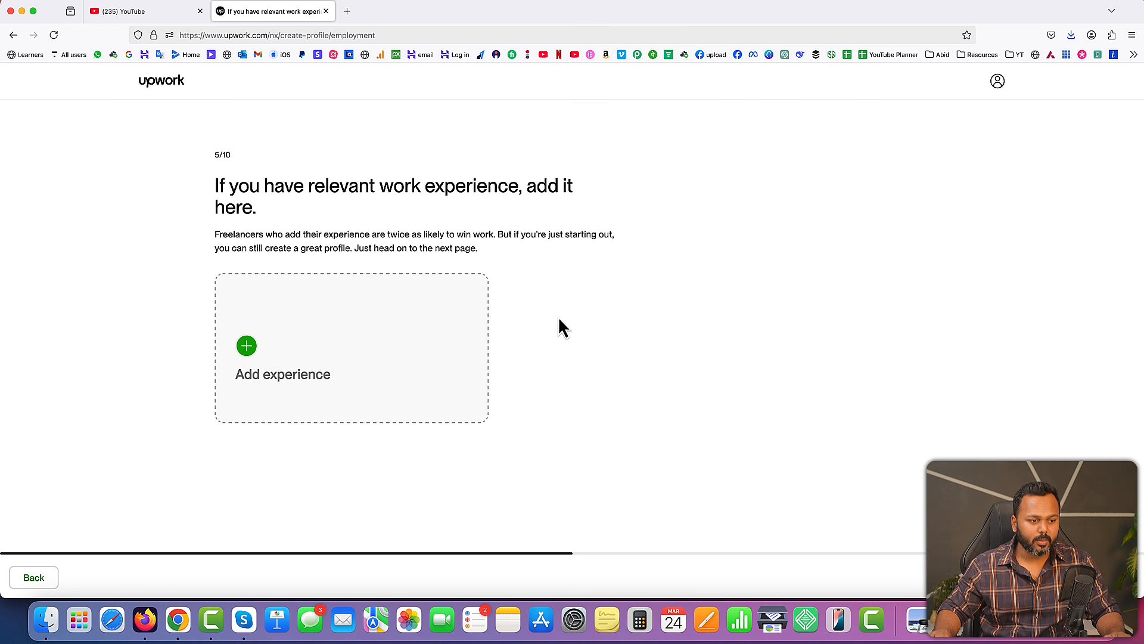
pyautogui.click(1073, 577)
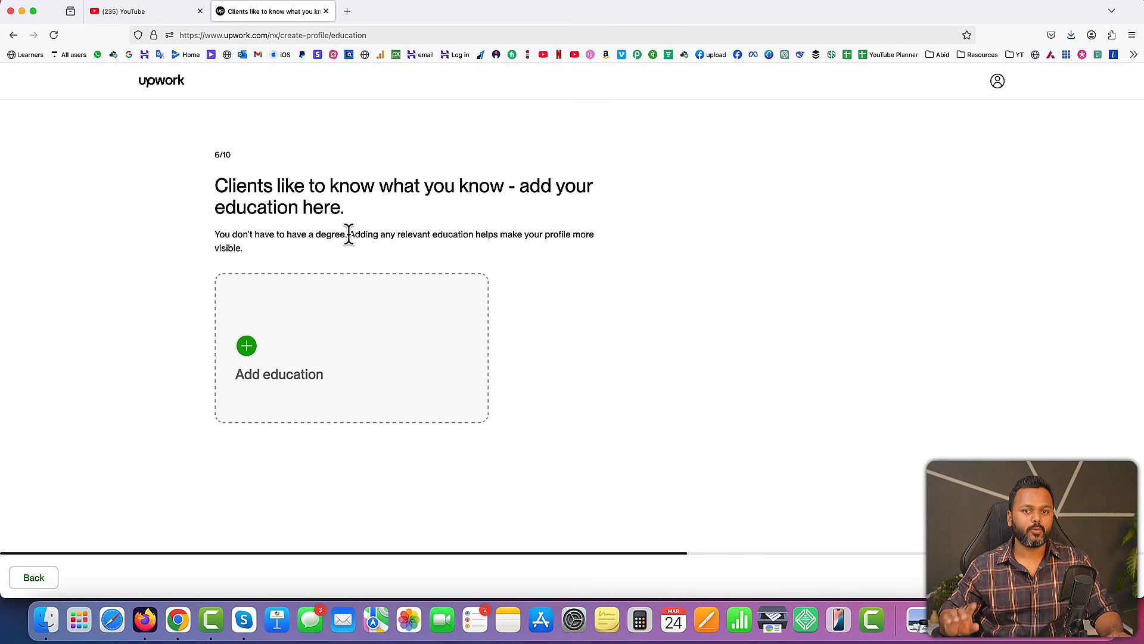
# Save a Teerthanker Mahaveer University education entry: Master of Computer Applications (MCA), Computer science, 2008 to 2011, with a best-student award description, and continue to languages
pyautogui.click(246, 347)
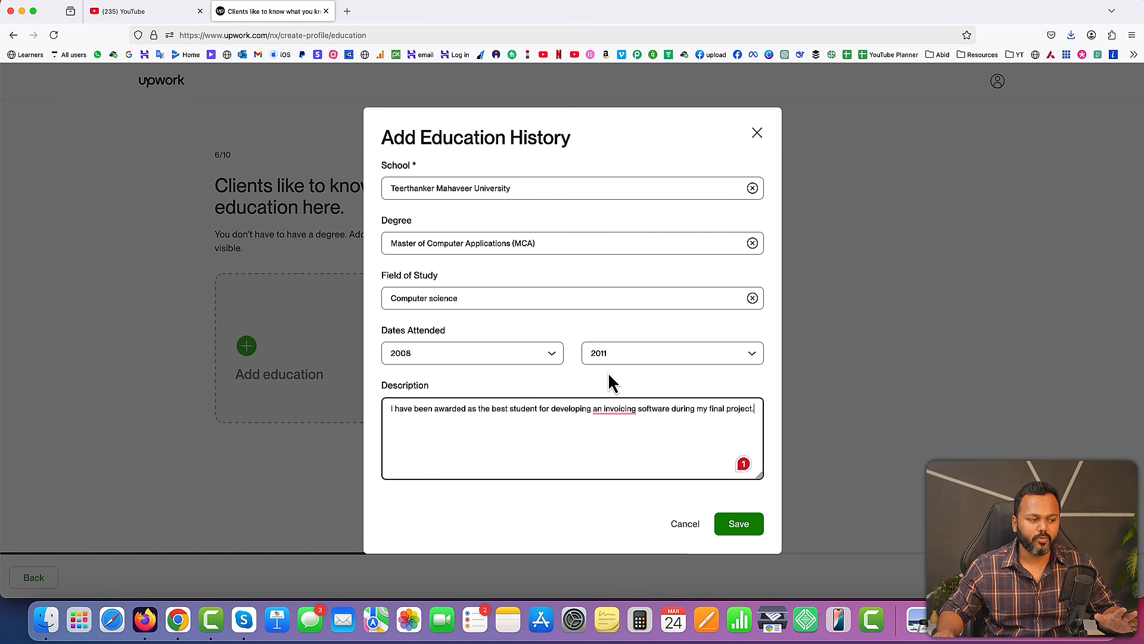
pyautogui.click(740, 525)
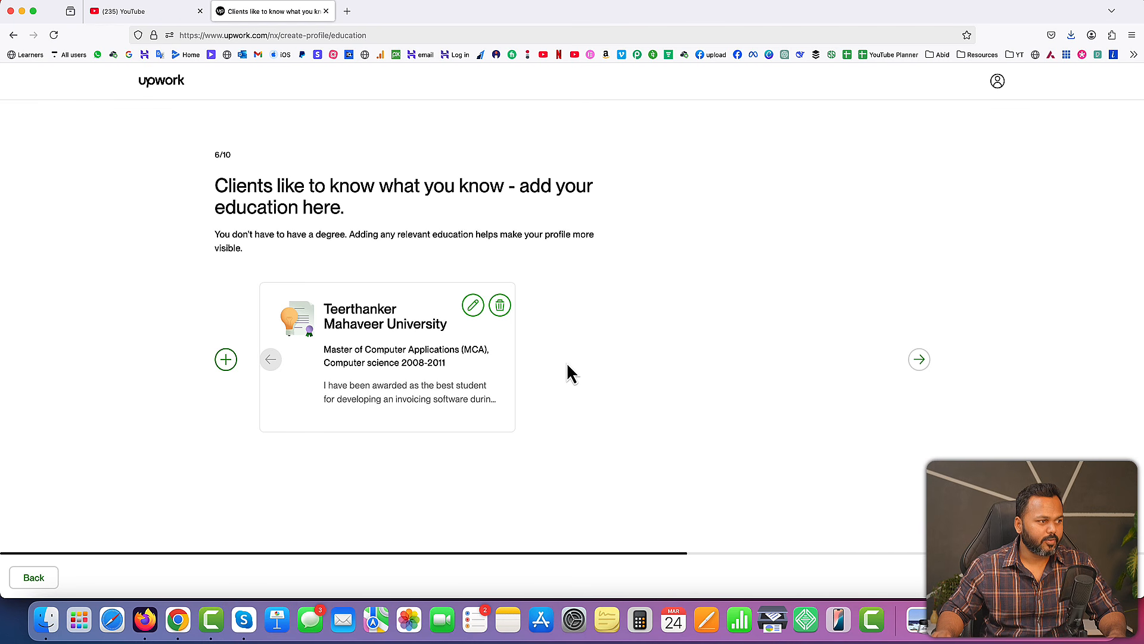
pyautogui.click(1078, 577)
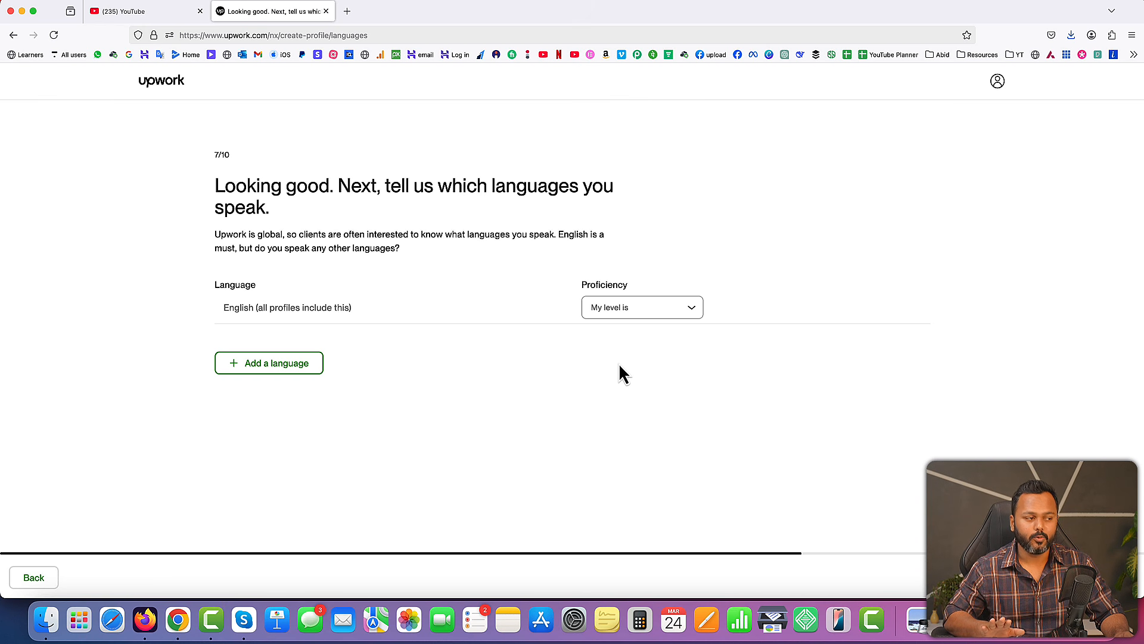
# Set English proficiency to Conversational, add Hindi as Native or Bilingual, and continue to the profile overview
pyautogui.click(663, 318)
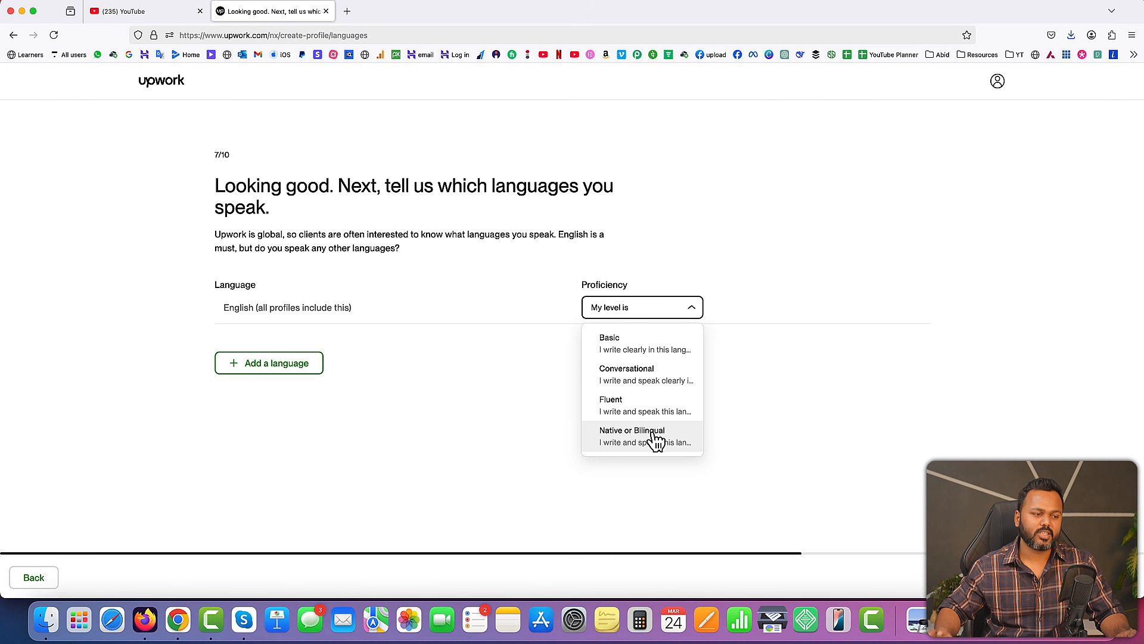
pyautogui.click(669, 376)
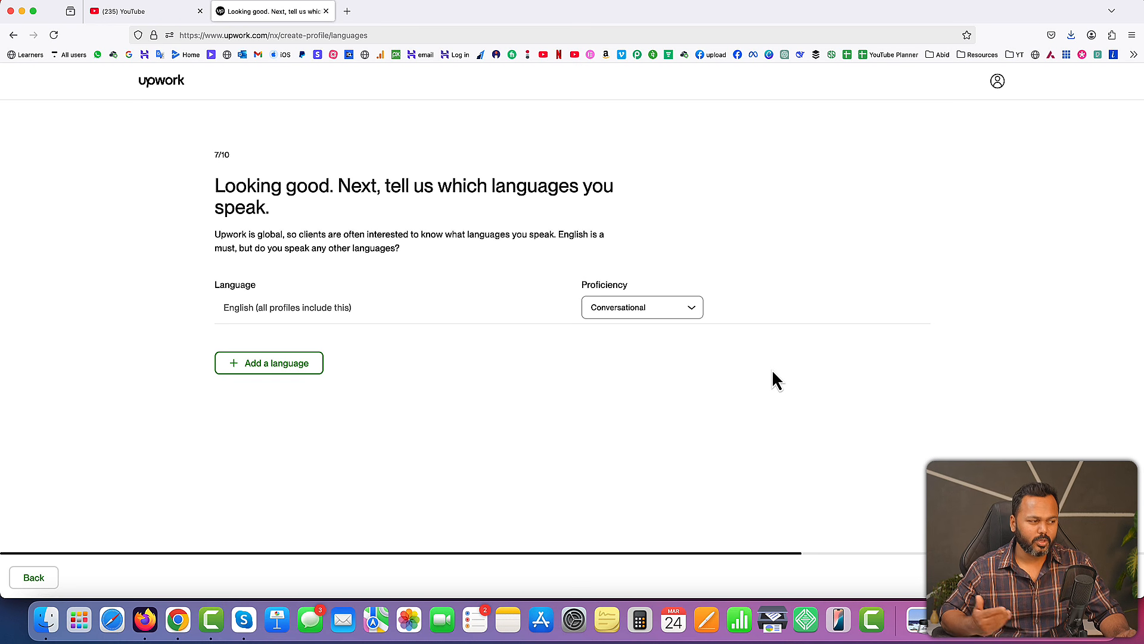
pyautogui.click(301, 371)
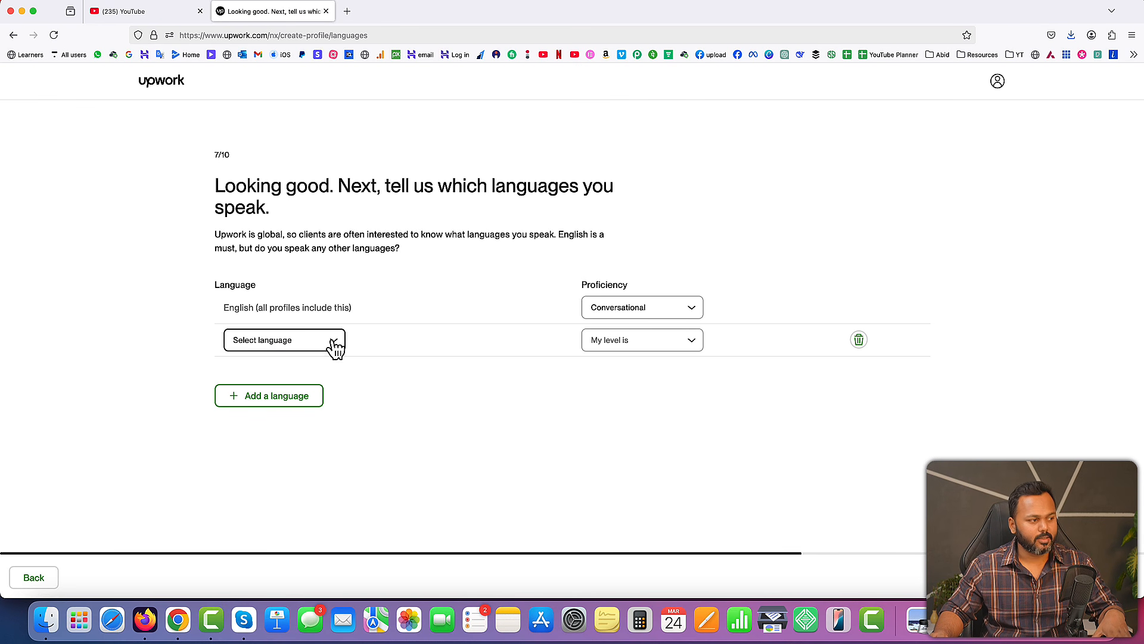
pyautogui.click(331, 344)
pyautogui.write('hindi')
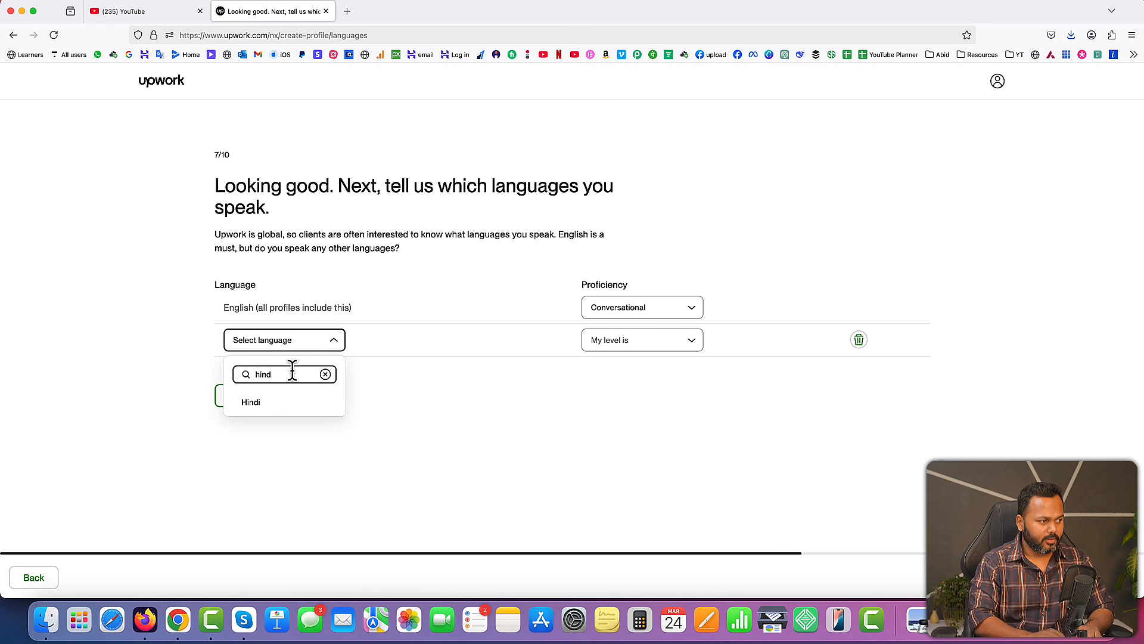
pyautogui.click(251, 403)
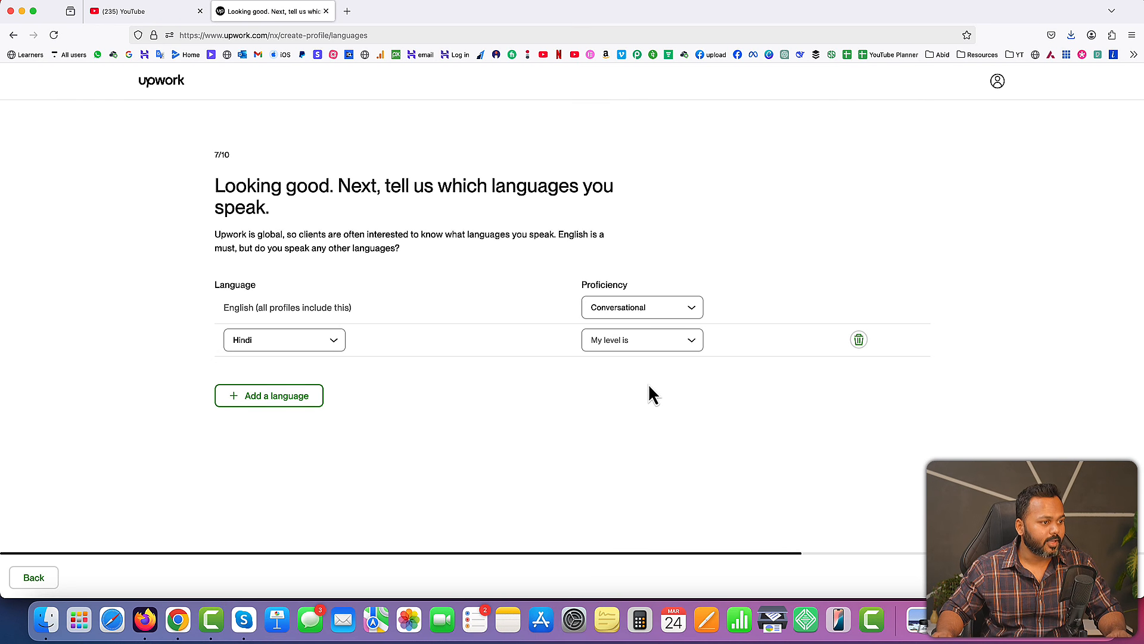
pyautogui.click(651, 345)
pyautogui.click(629, 478)
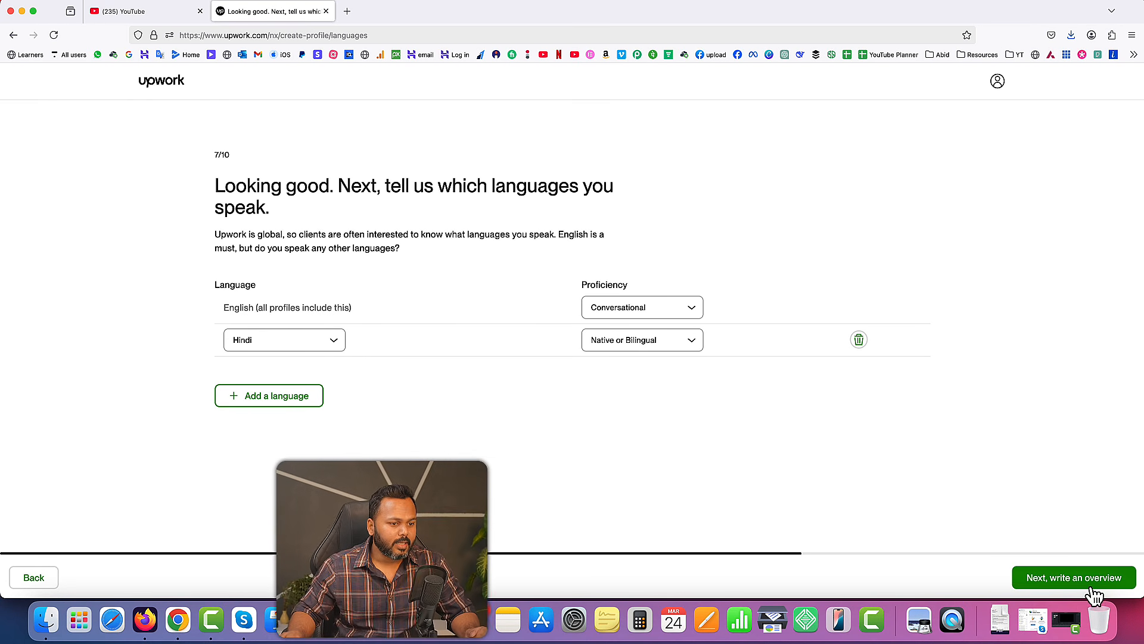
pyautogui.click(1078, 579)
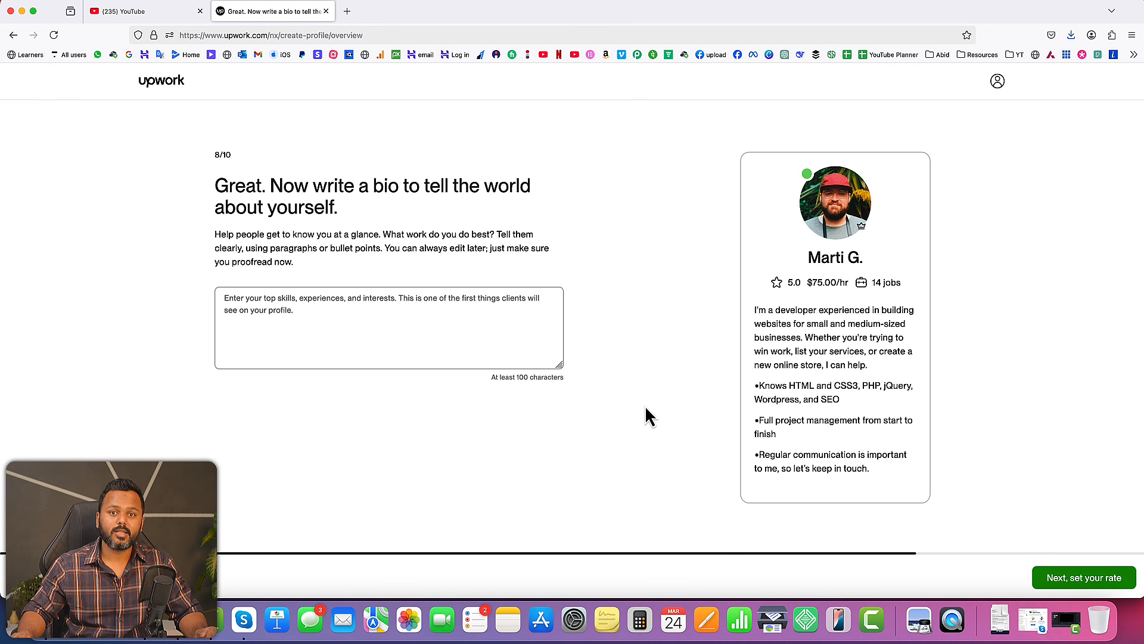
# Open ChatGPT in a new browser tab for help with the profile bio
pyautogui.click(358, 310)
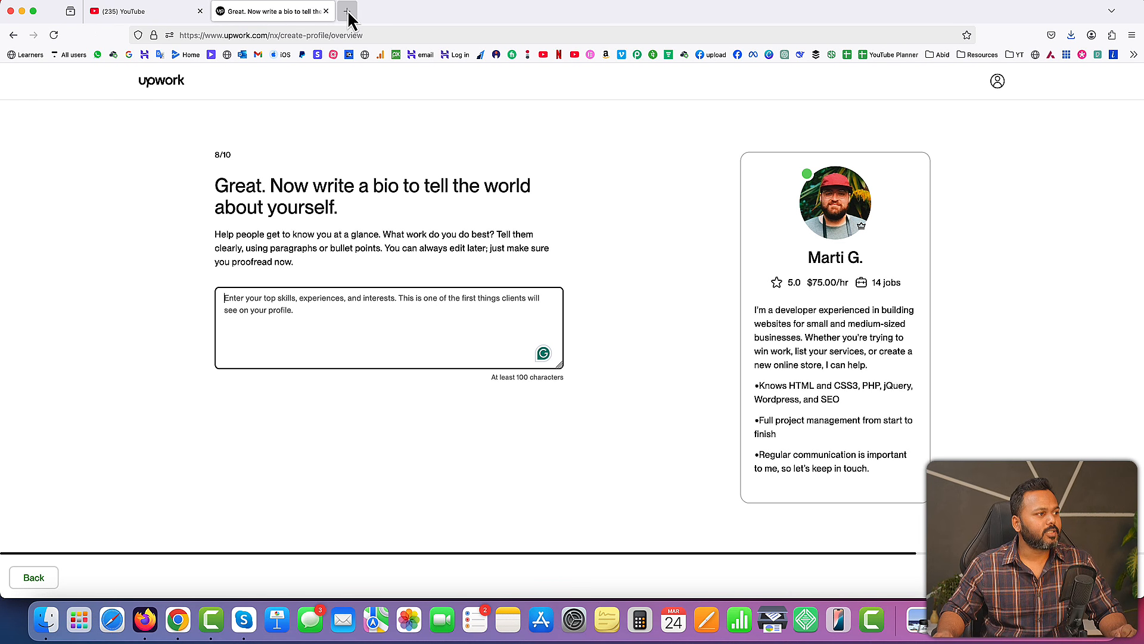
pyautogui.click(348, 10)
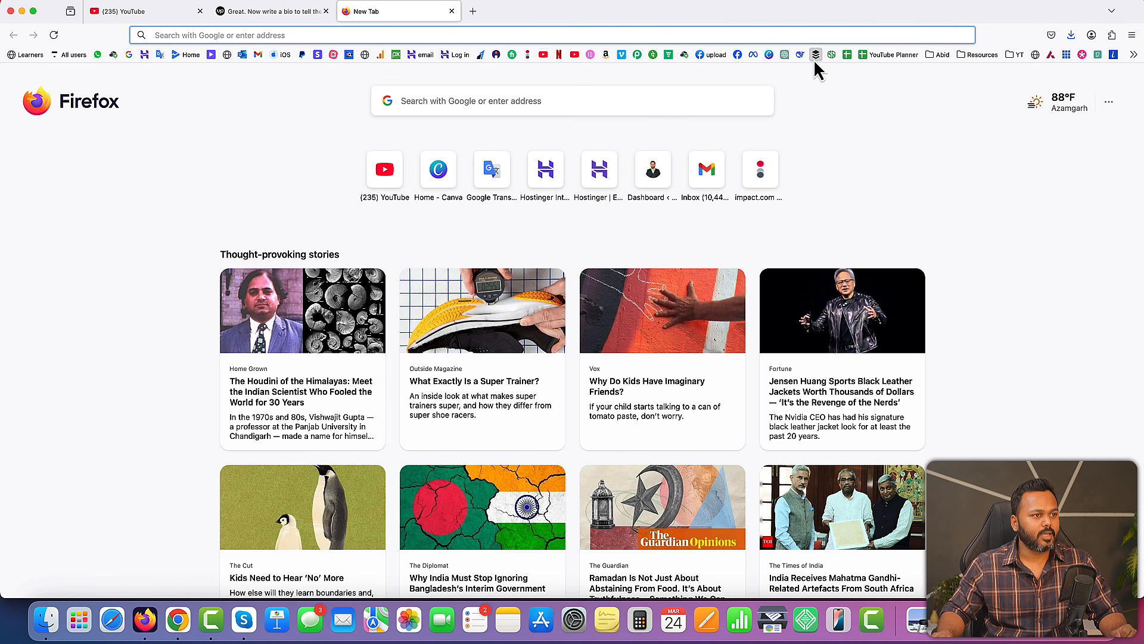
pyautogui.click(785, 55)
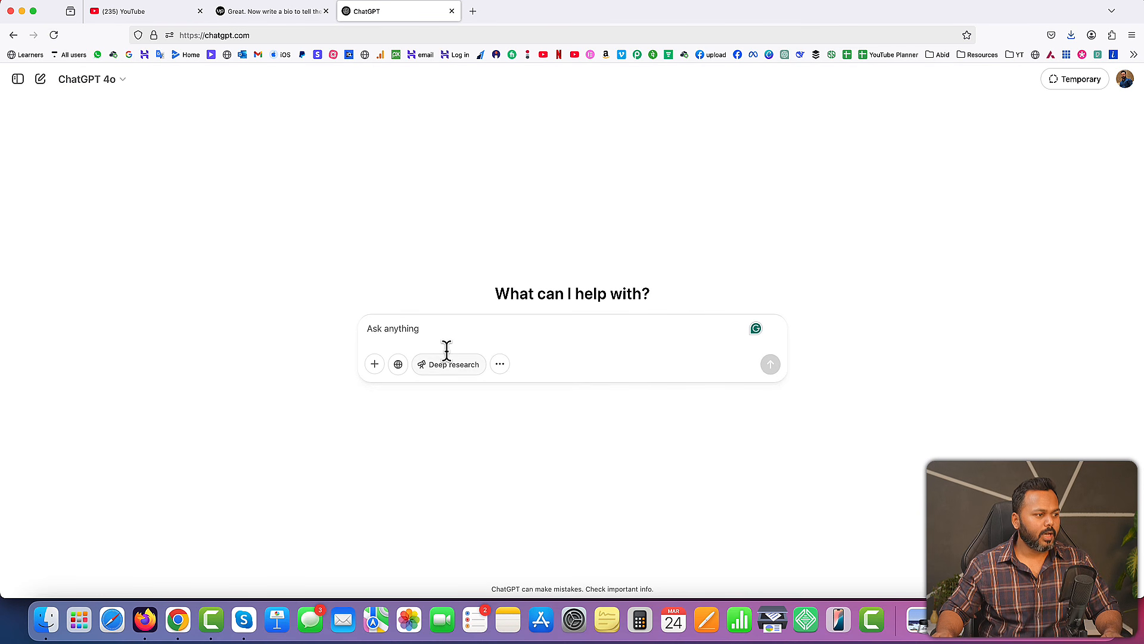
# Ask ChatGPT to write an Upwork profile description for a WordPress developer who builds eCommerce stores using the WooCommerce plugin
pyautogui.write('i')
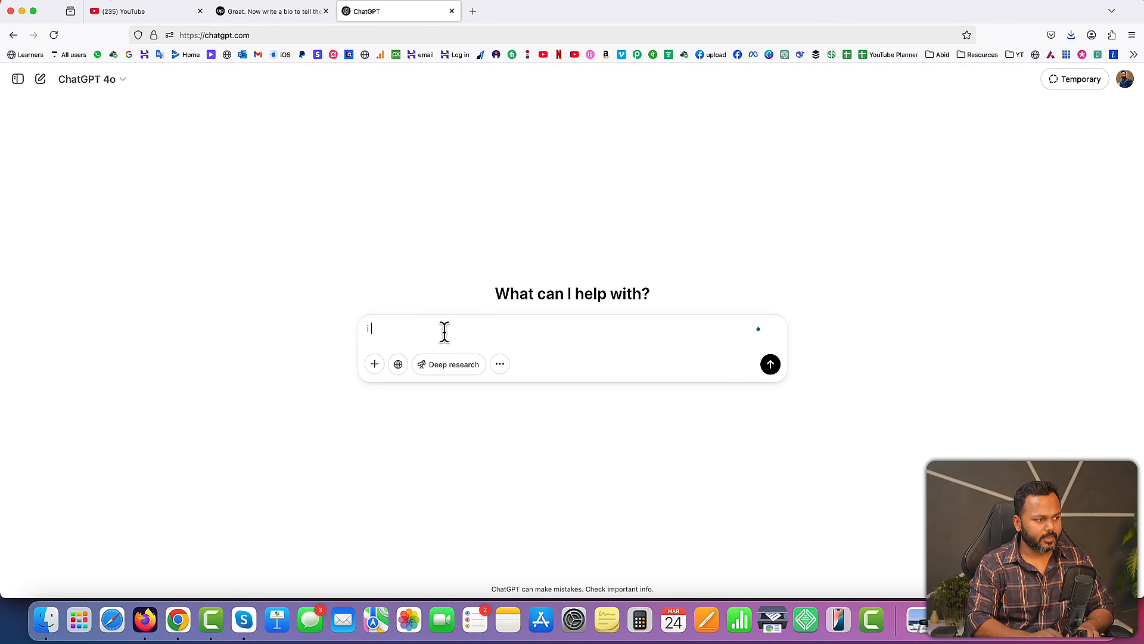
pyautogui.write(' have create')
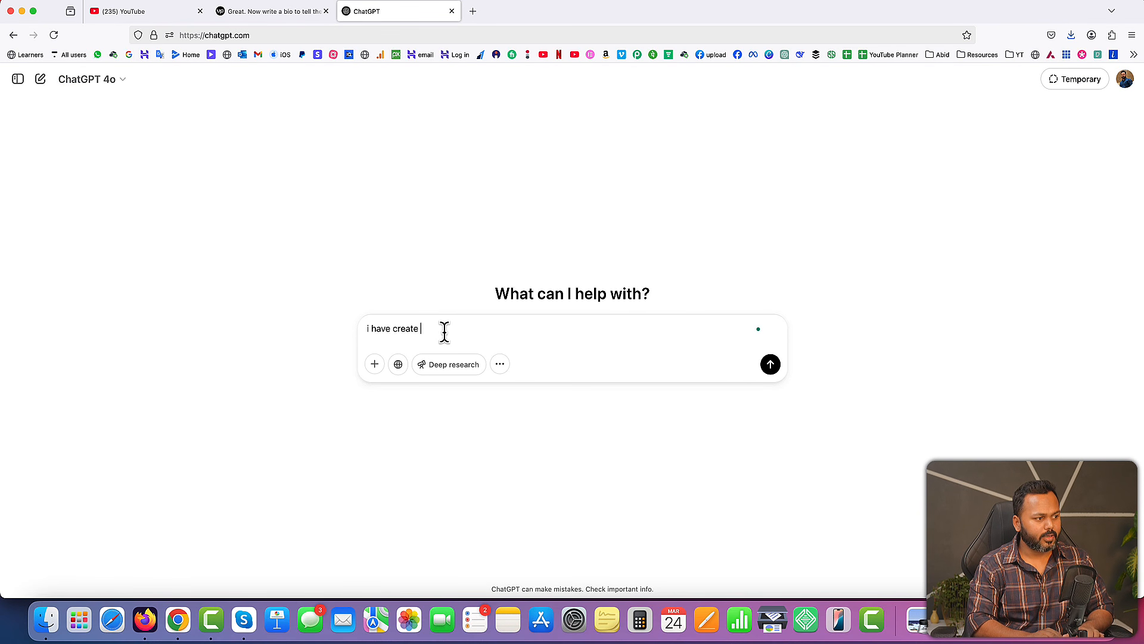
pyautogui.write('d an upwork p')
pyautogui.write('r')
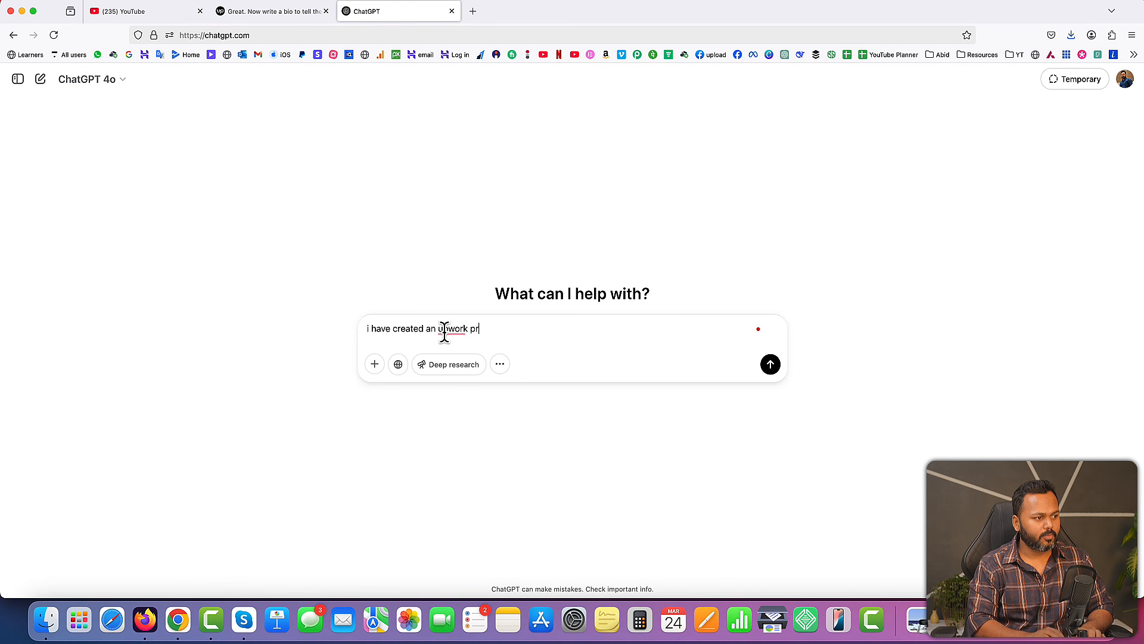
pyautogui.write('ofile and it is asking me to fil')
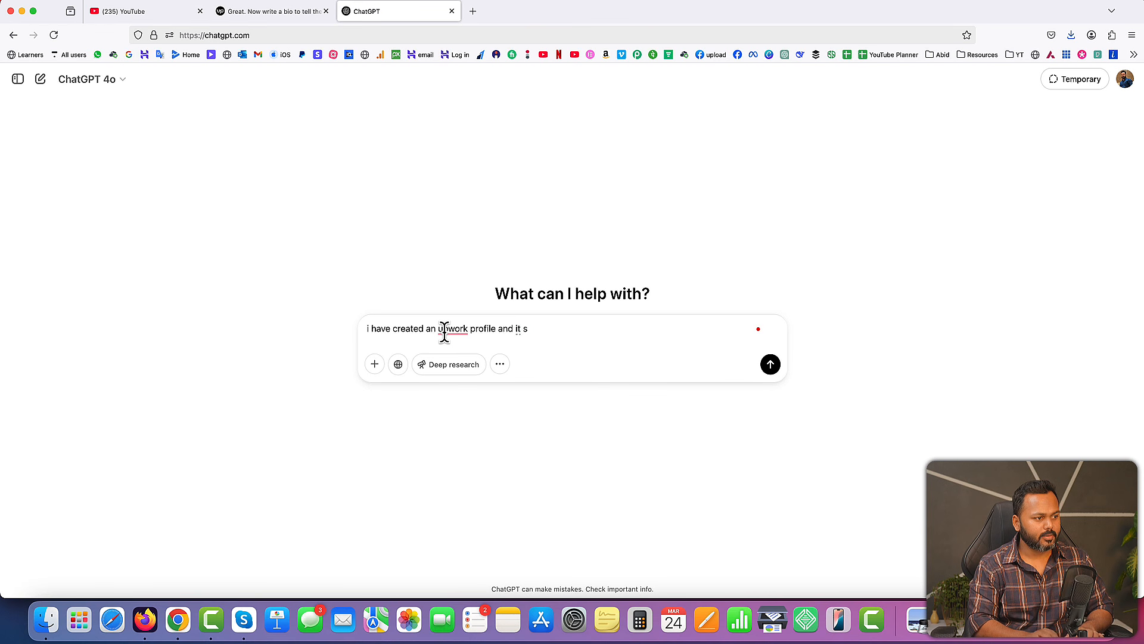
pyautogui.write('l the description bo')
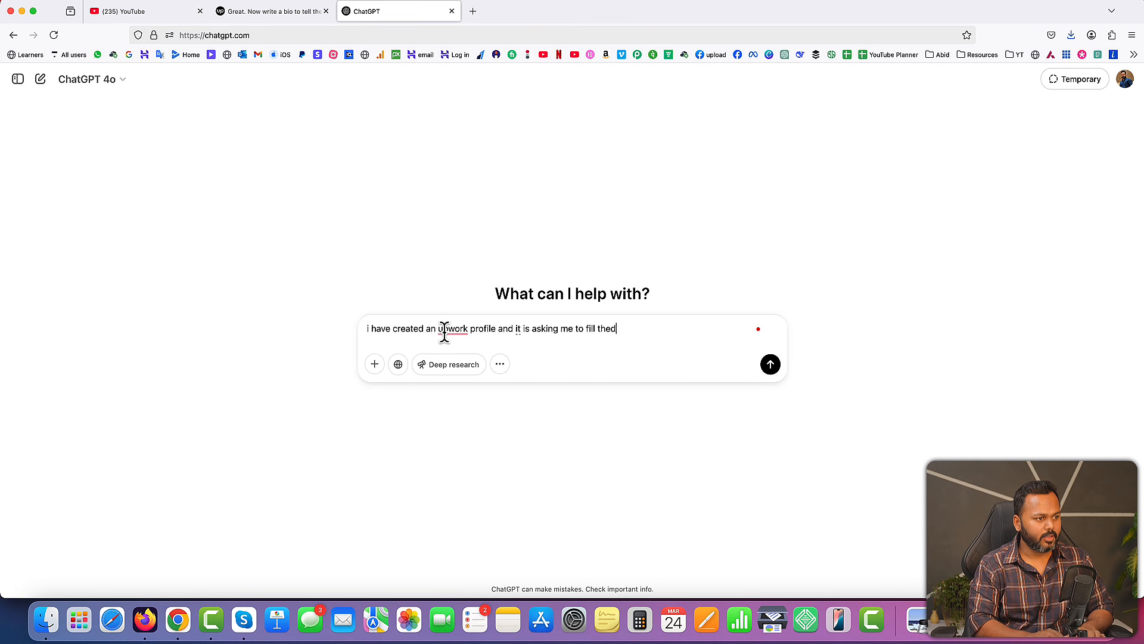
pyautogui.write("x. I don't n")
pyautogui.write('ow what to write')
pyautogui.write('. I am a wordpres')
pyautogui.write('s developer and a')
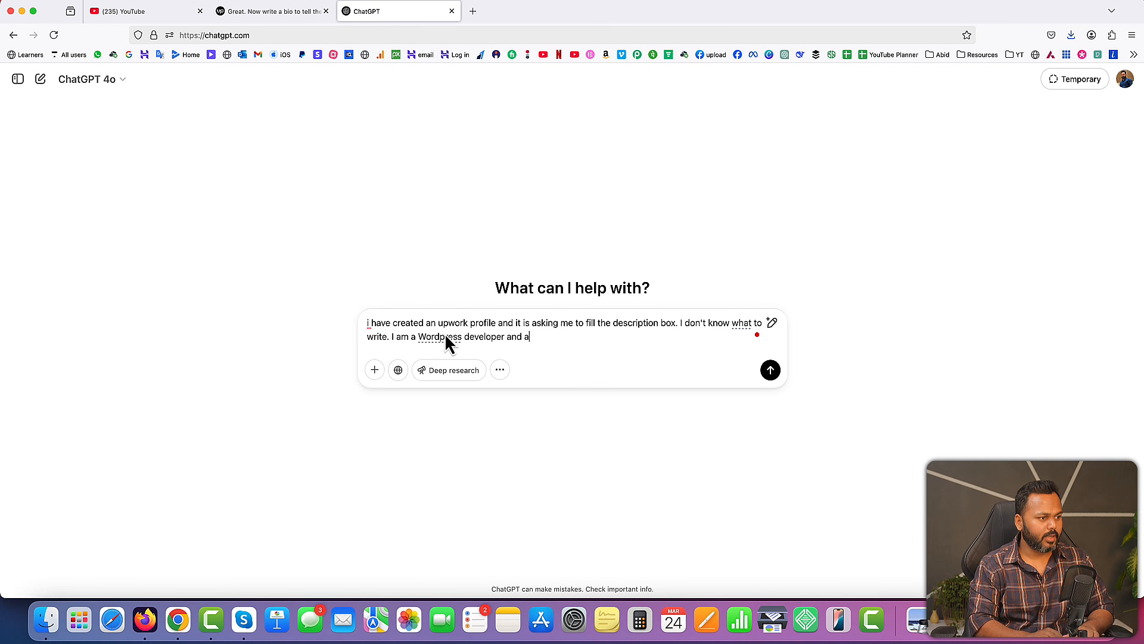
pyautogui.press('BackSpace')
pyautogui.write('I do develop eCommerce store using ')
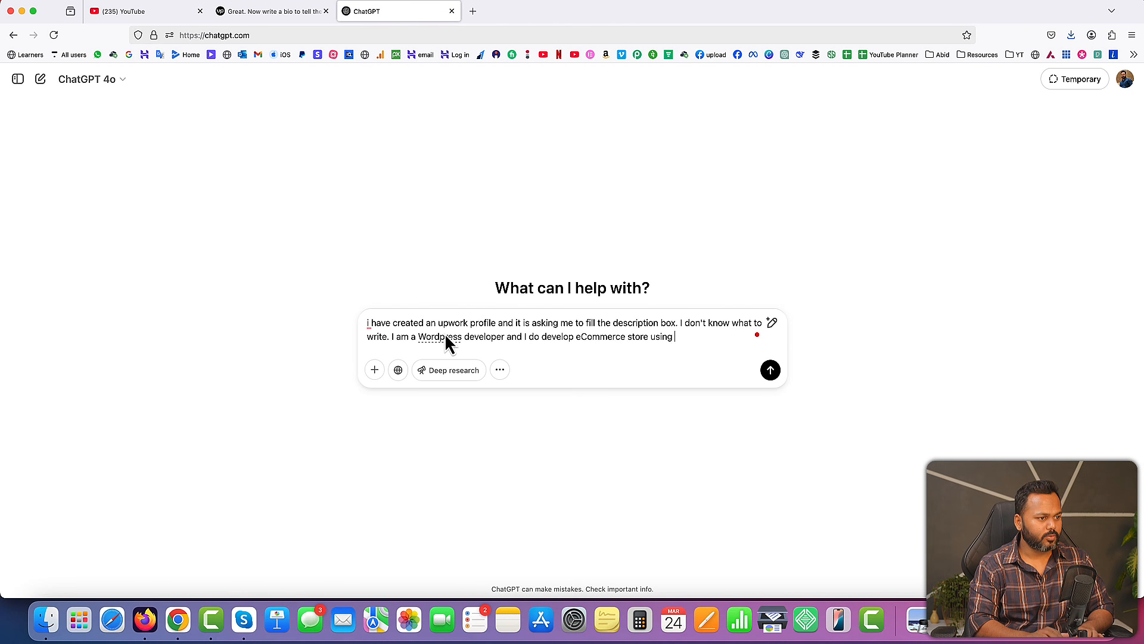
pyautogui.write('woocommerce plugin. Can you wri')
pyautogui.write('te m')
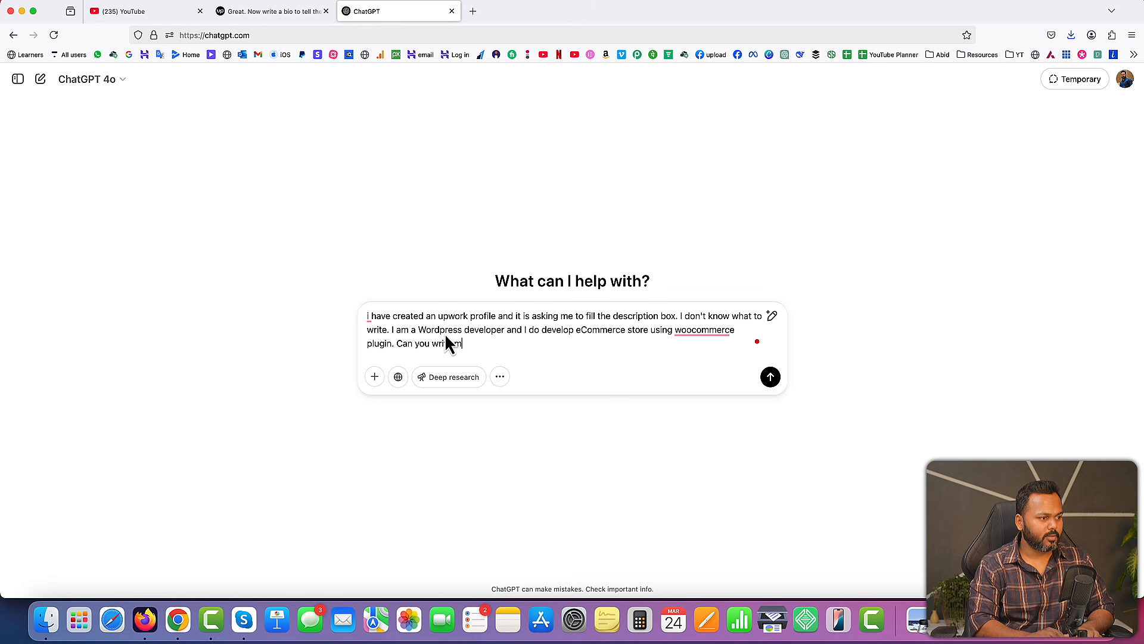
pyautogui.write('y profile description?')
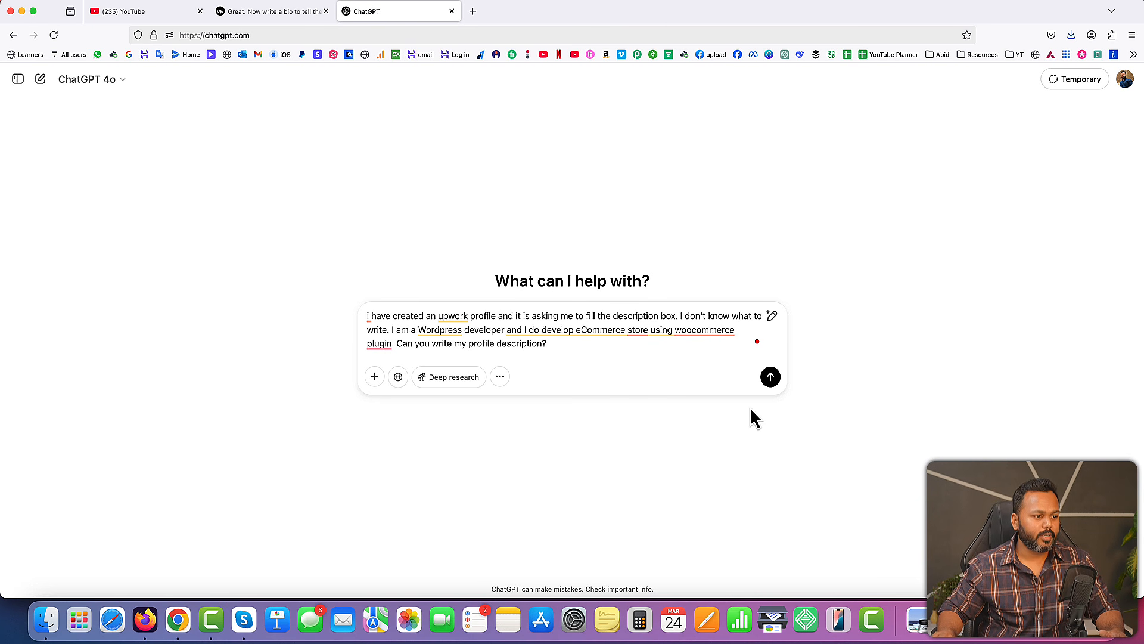
pyautogui.click(772, 380)
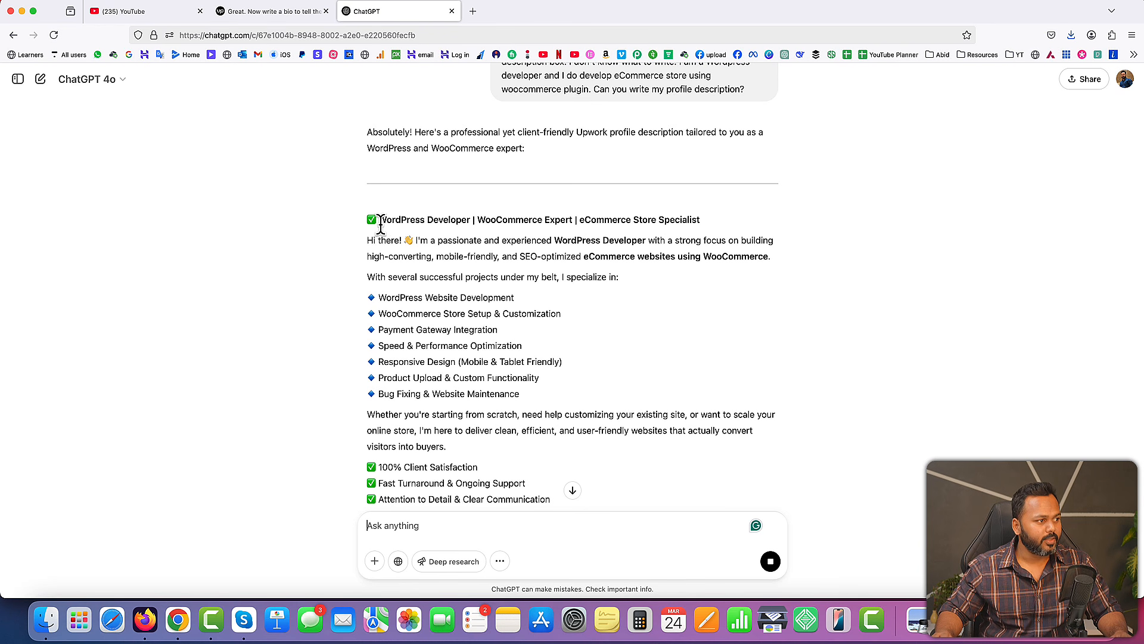
# Copy the generated profile description from "Hi there!" through the closing invitation to work together, leaving out the headline
pyautogui.moveTo(378, 220); pyautogui.dragTo(713, 228)
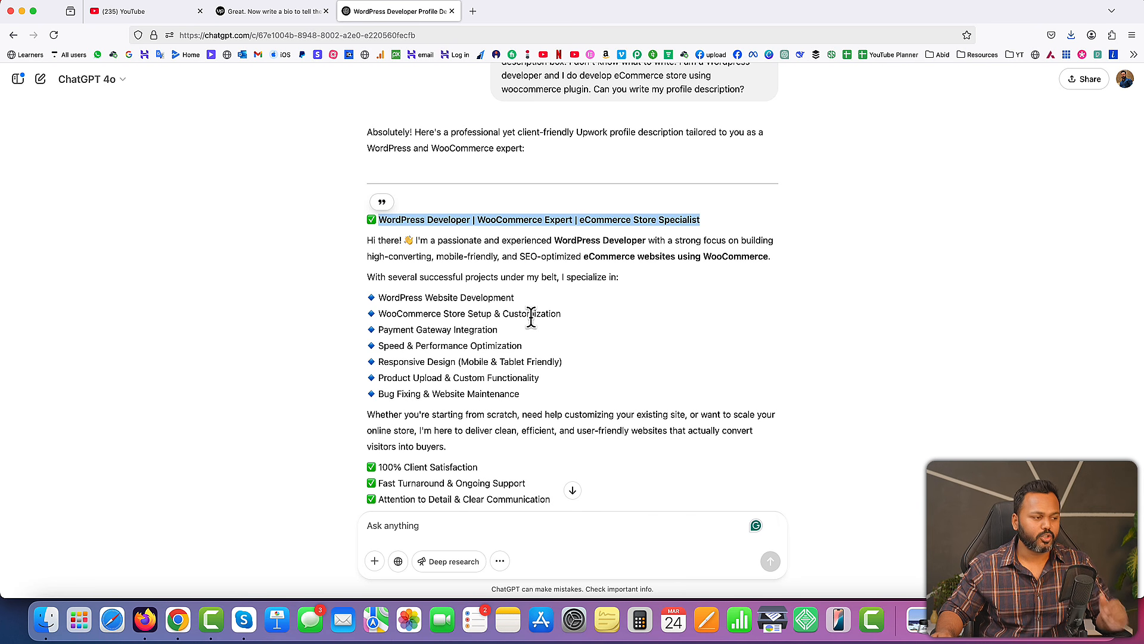
pyautogui.scroll(-3, 533, 322)
pyautogui.scroll(2, 531, 326)
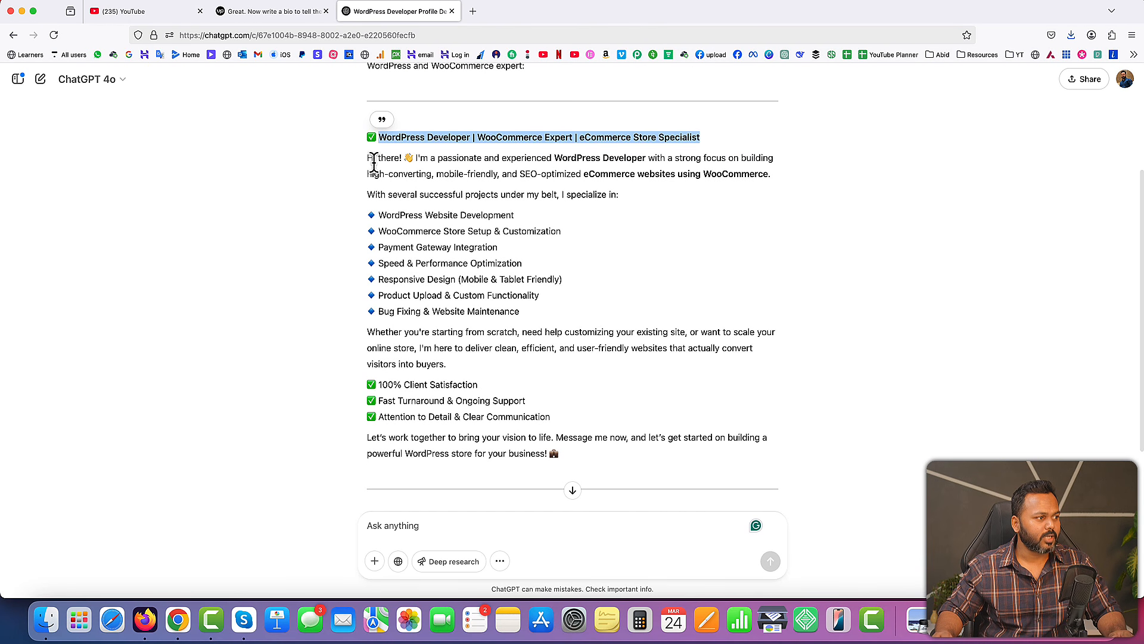
pyautogui.moveTo(367, 157); pyautogui.dragTo(586, 462)
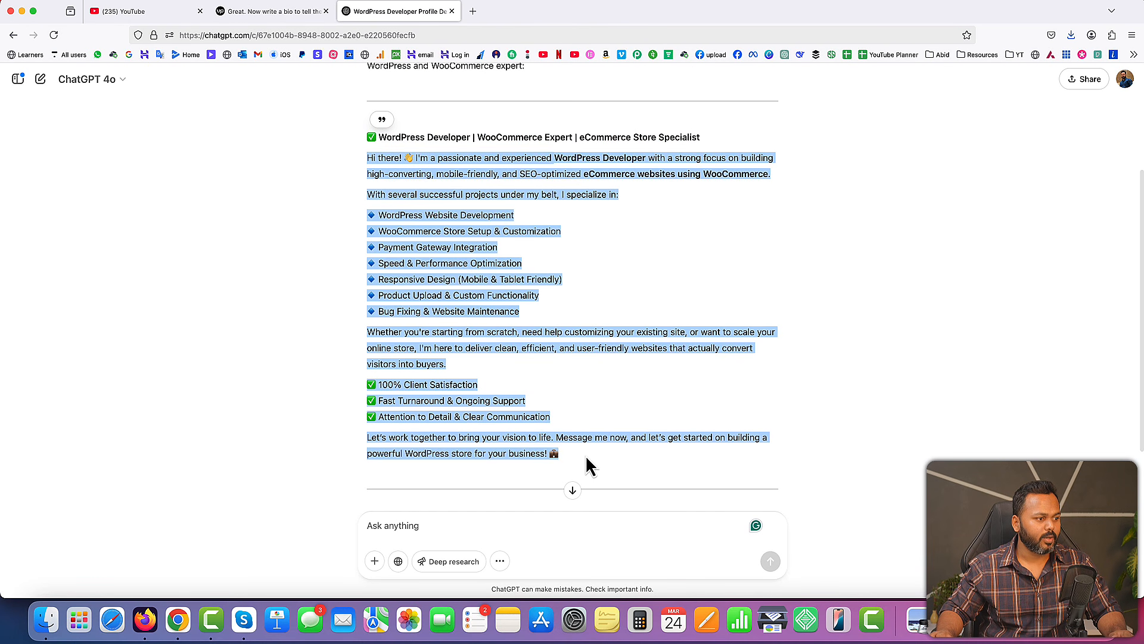
pyautogui.rightClick(551, 438)
pyautogui.click(568, 447)
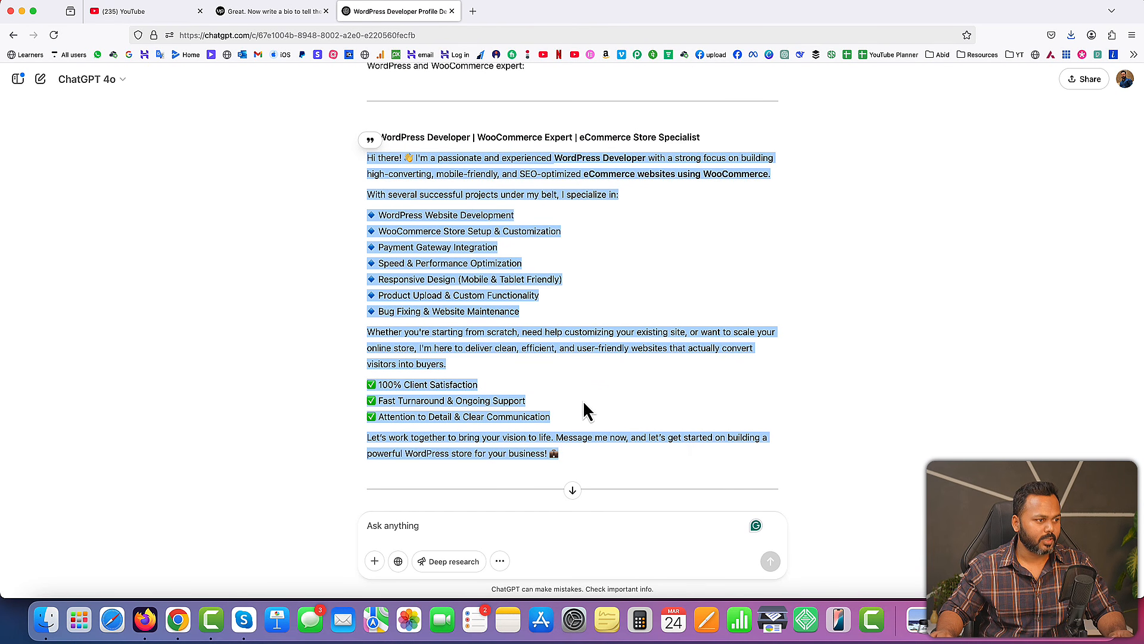
pyautogui.click(582, 391)
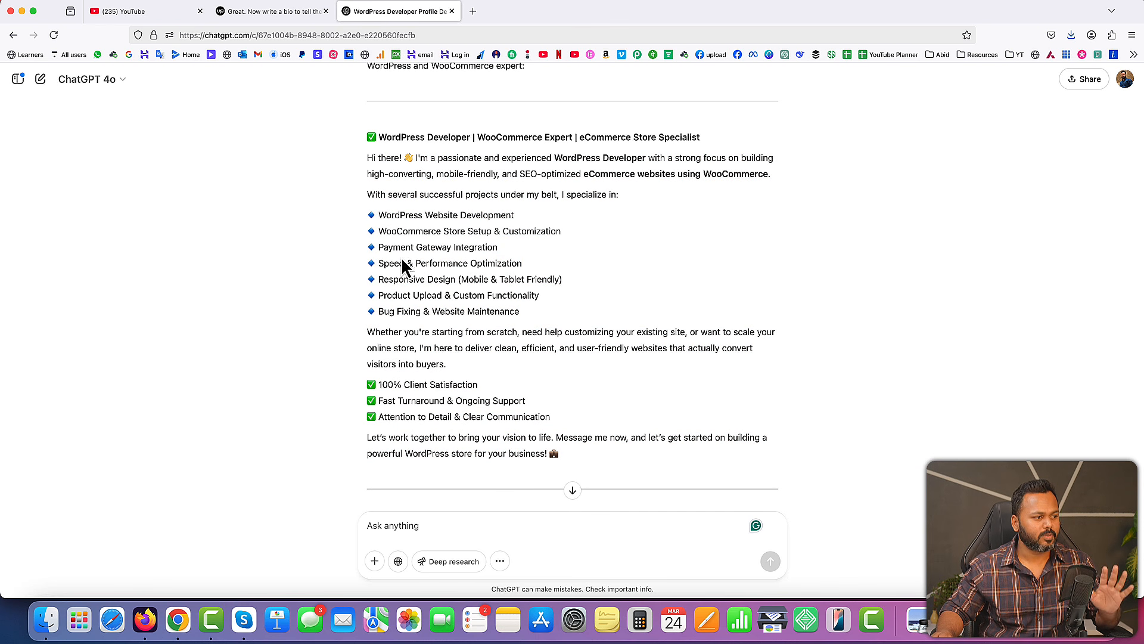
# Switch back to the Upwork profile form, paste the copied description as the bio, and continue to the hourly rate
pyautogui.click(268, 11)
pyautogui.click(327, 330)
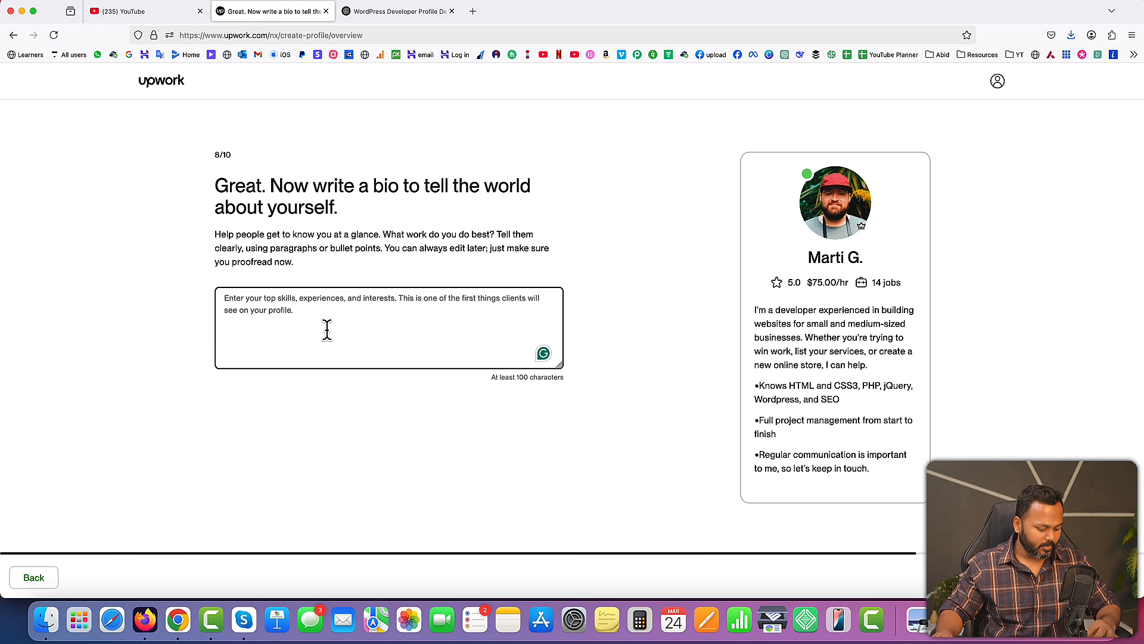
pyautogui.press('super+v')
pyautogui.scroll(3, 335, 328)
pyautogui.scroll(2, 335, 328)
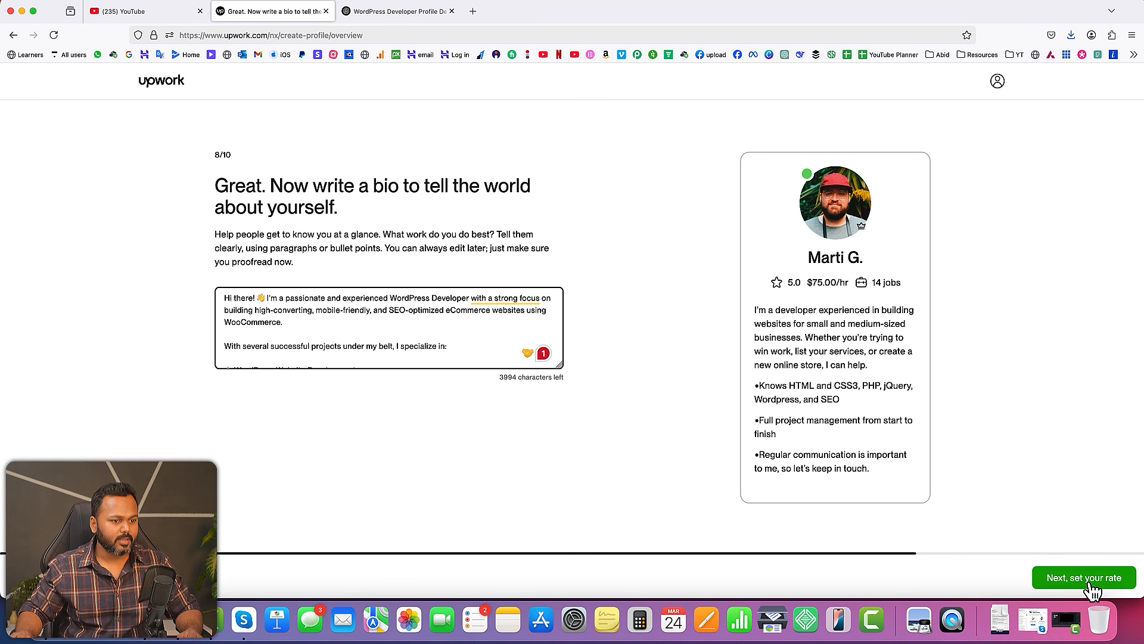
pyautogui.click(1087, 578)
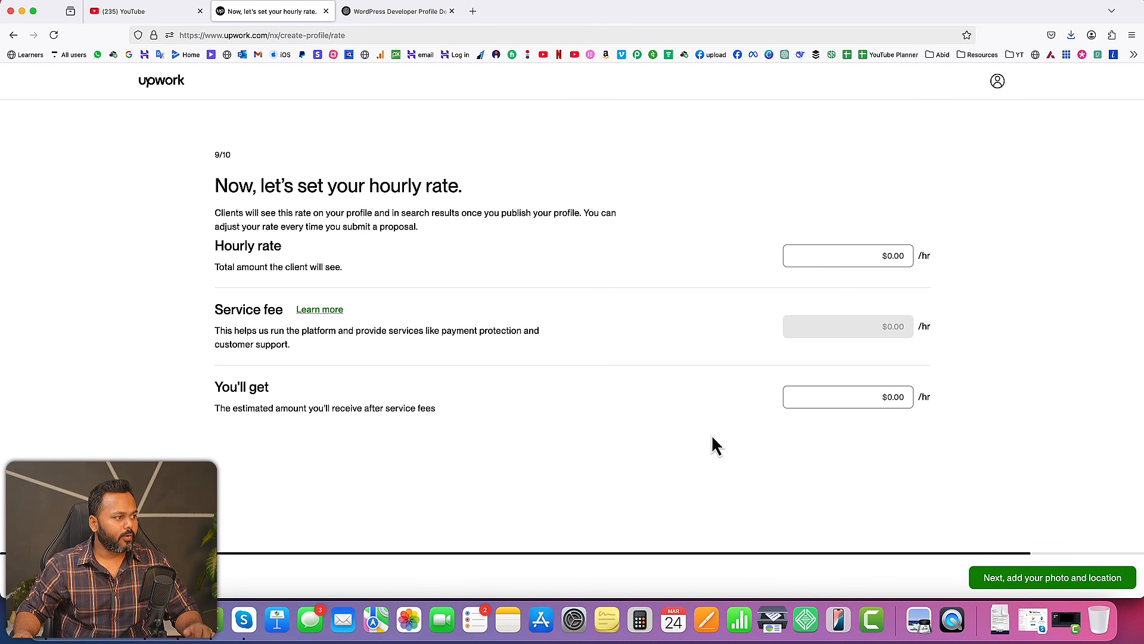
# Set the hourly rate clients will see to $15
pyautogui.moveTo(214, 246); pyautogui.dragTo(282, 248)
pyautogui.moveTo(214, 309); pyautogui.dragTo(289, 316)
pyautogui.click(505, 287)
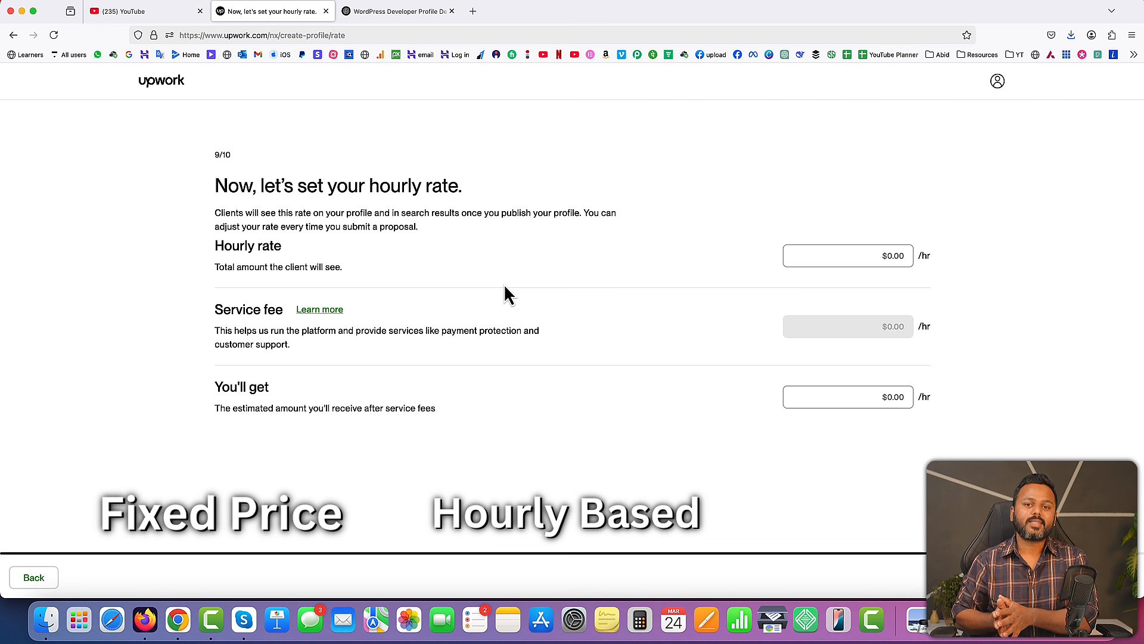
pyautogui.click(849, 256)
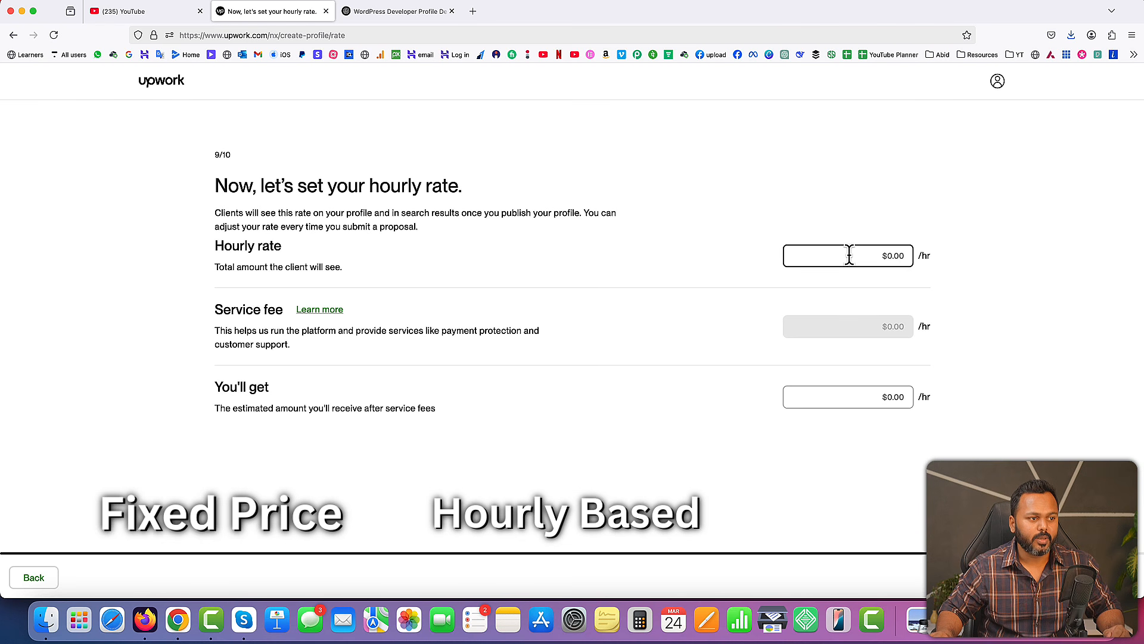
pyautogui.write('15')
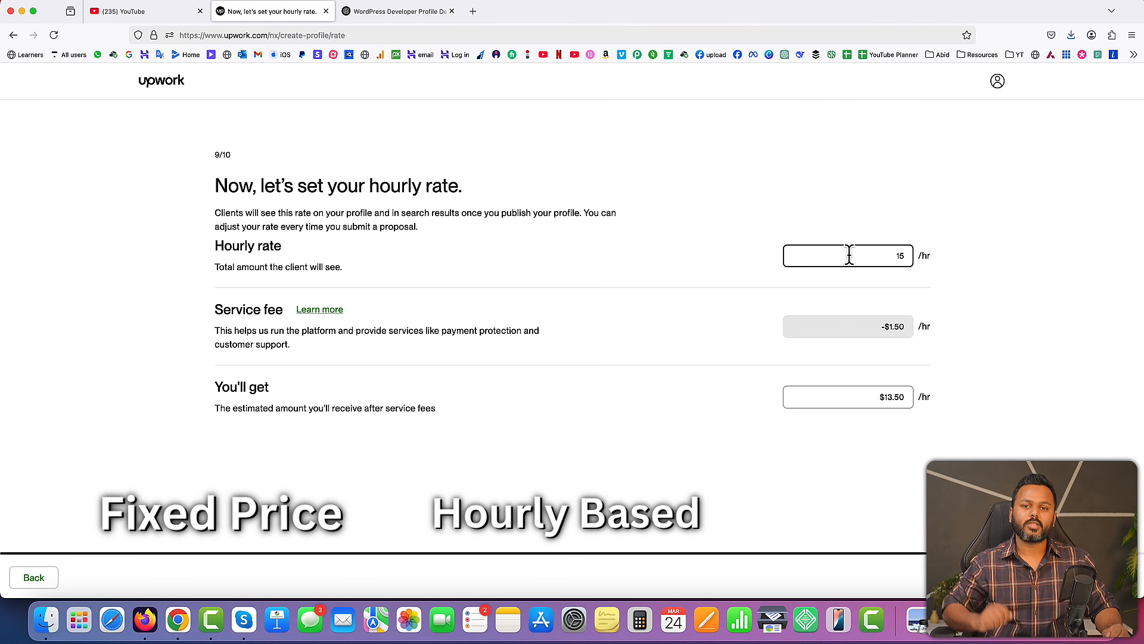
pyautogui.click(973, 280)
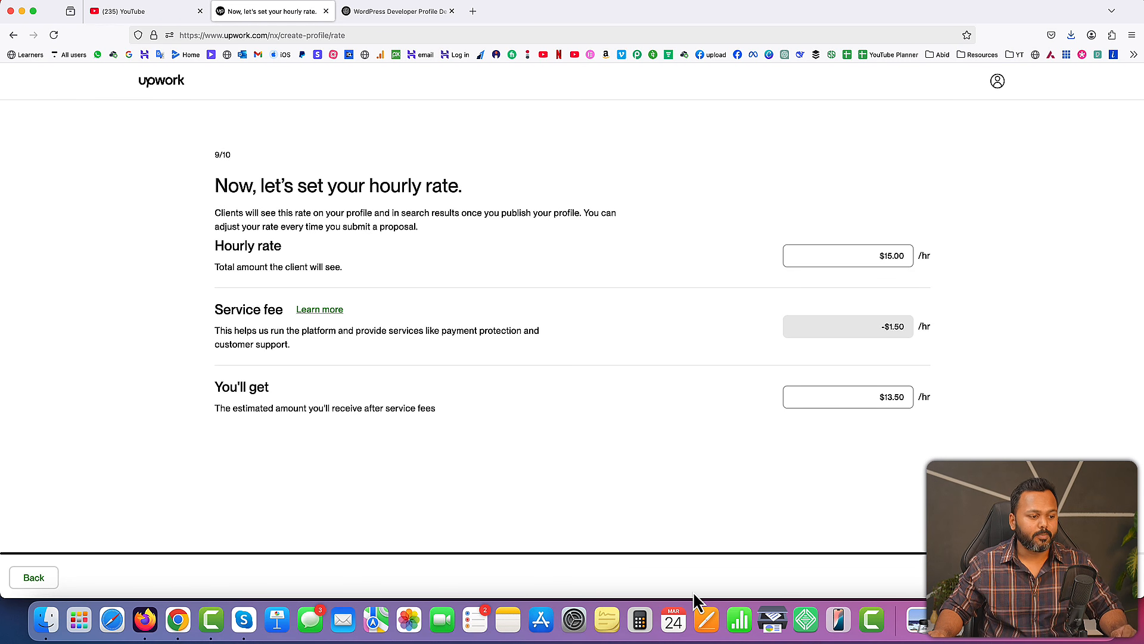
# Calculate 15 × 30 and multiply the result by 84 in the Calculator app, closing it when done
pyautogui.click(640, 623)
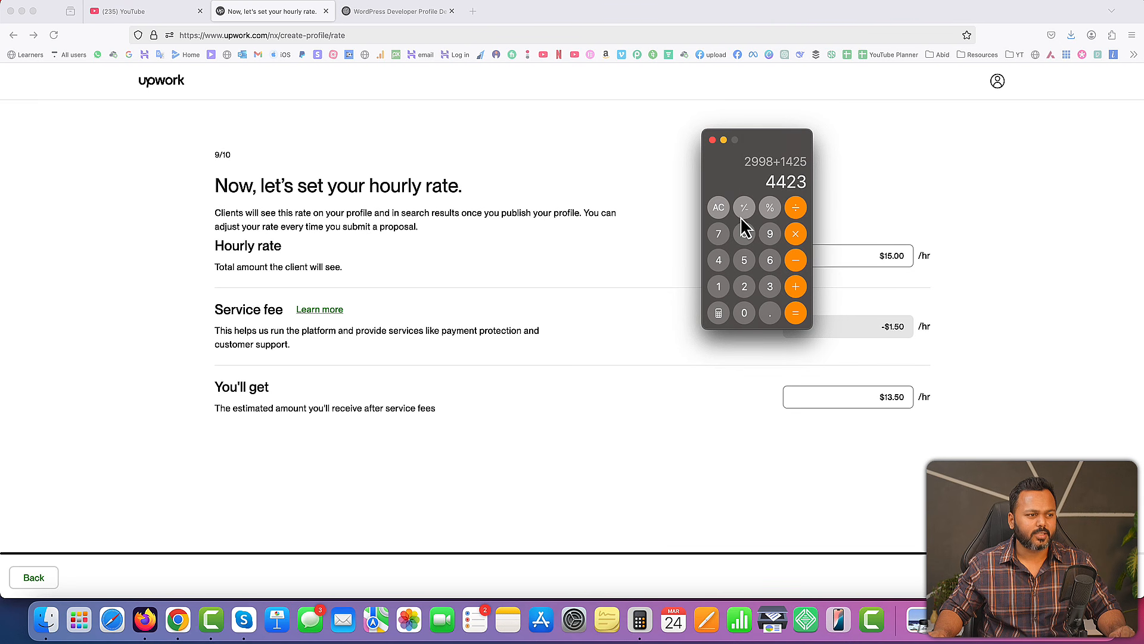
pyautogui.moveTo(723, 158); pyautogui.dragTo(656, 173)
pyautogui.click(652, 222)
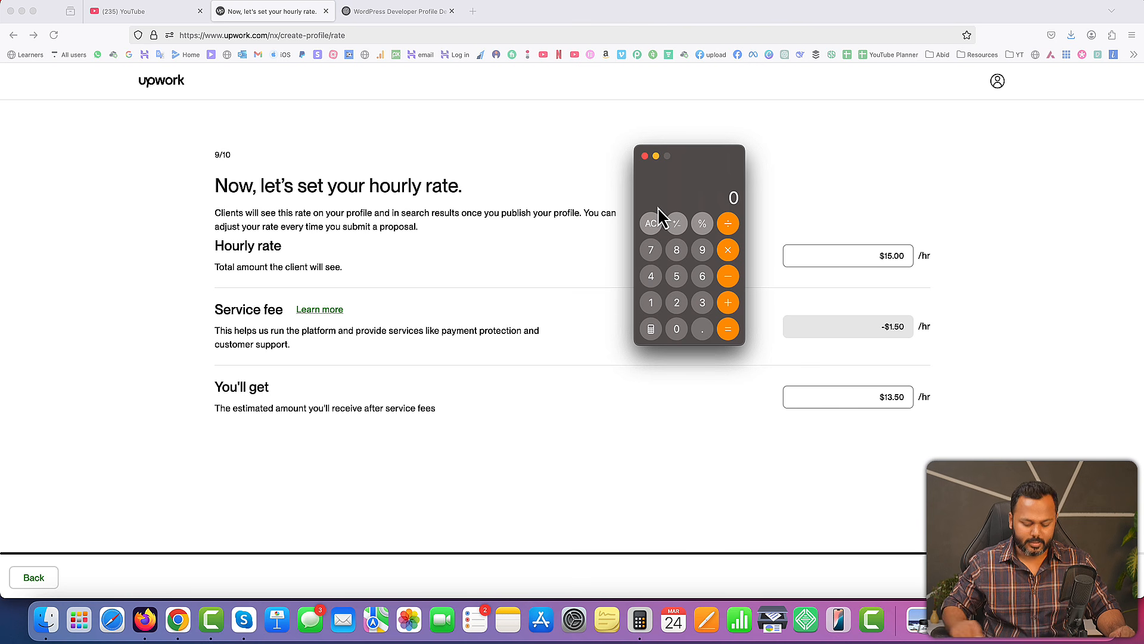
pyautogui.write('15*30')
pyautogui.press('Return')
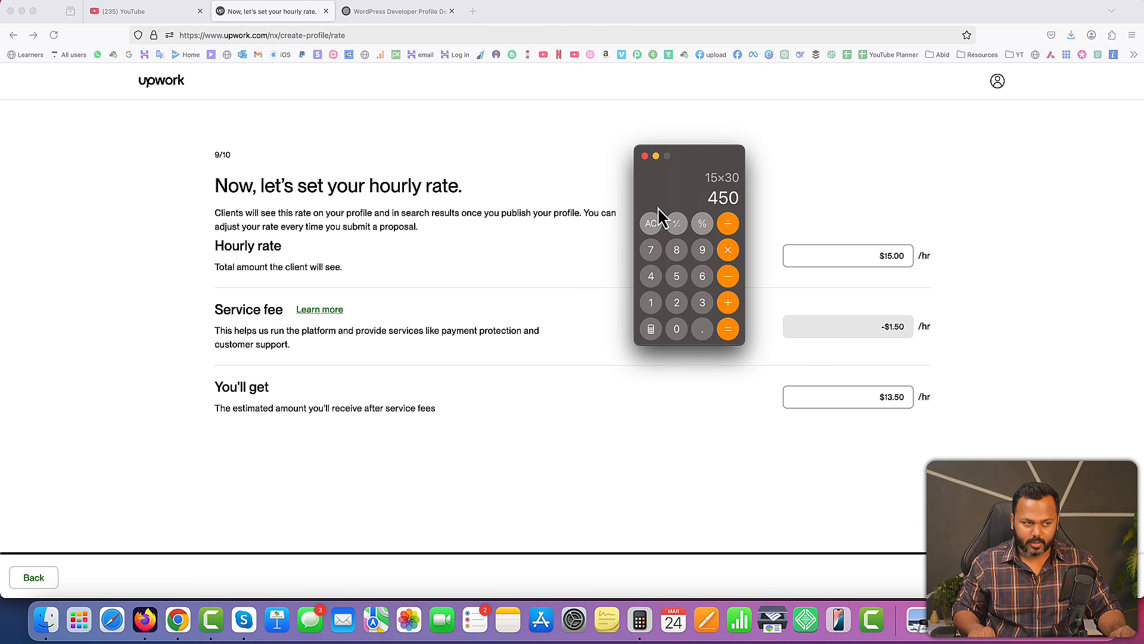
pyautogui.click(728, 250)
pyautogui.click(676, 250)
pyautogui.click(651, 277)
pyautogui.click(728, 329)
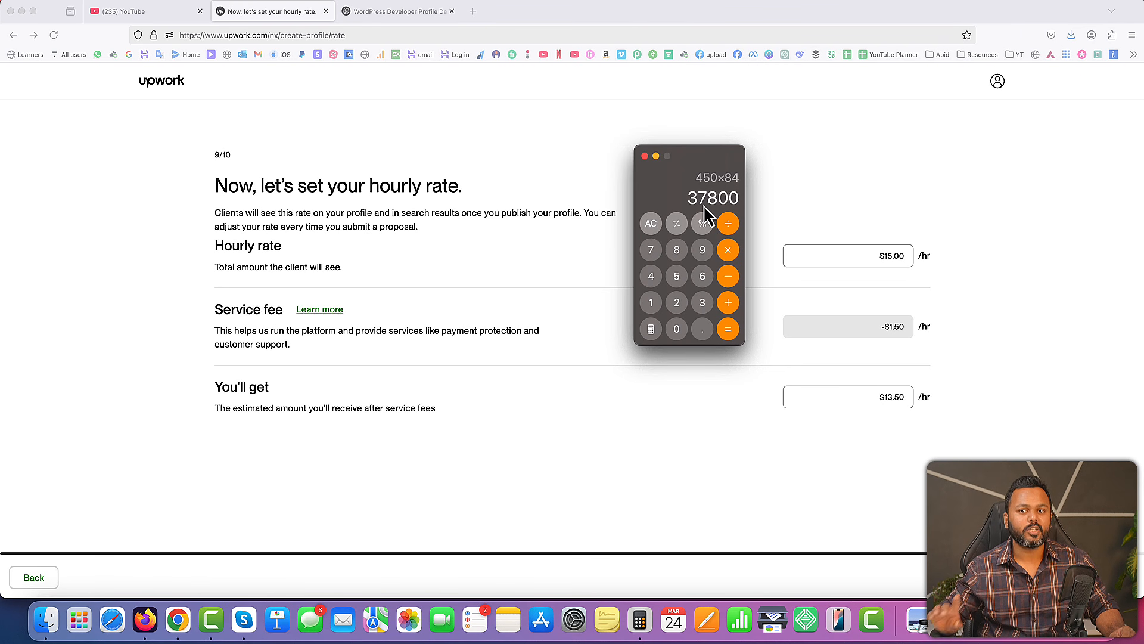
pyautogui.click(645, 156)
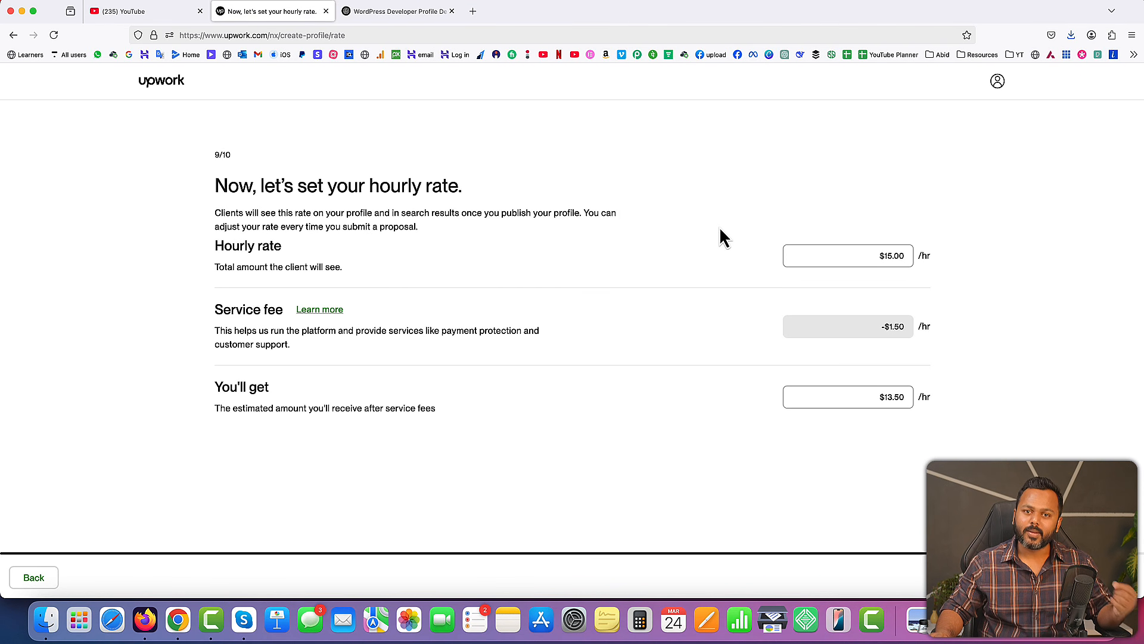
# Lower the hourly rate to $5
pyautogui.click(858, 256)
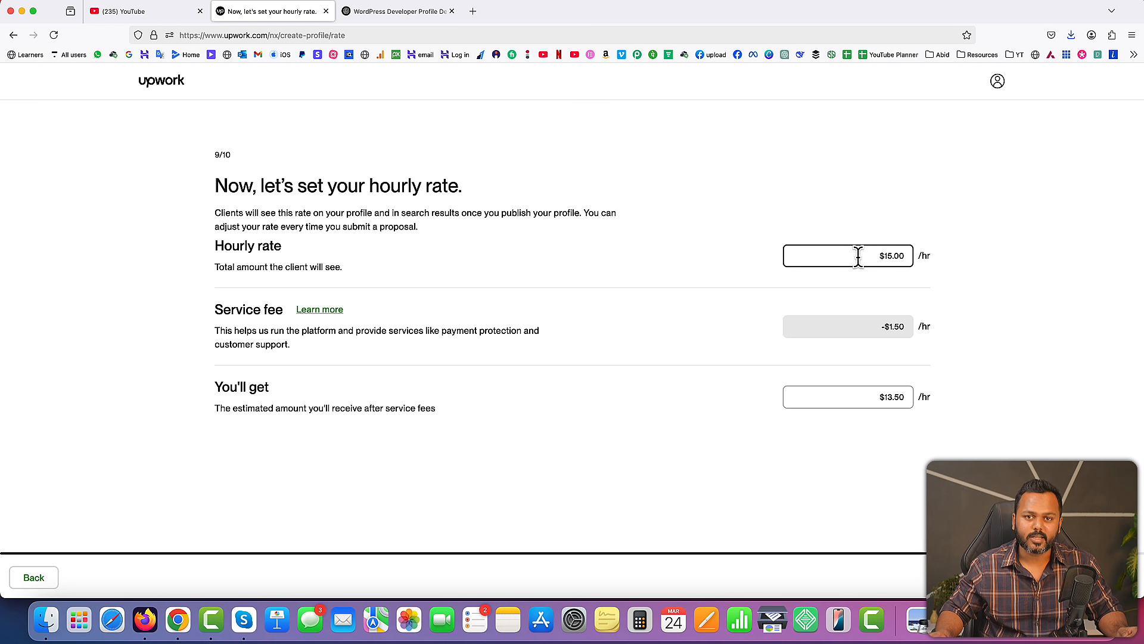
pyautogui.doubleClick(887, 256)
pyautogui.write('5')
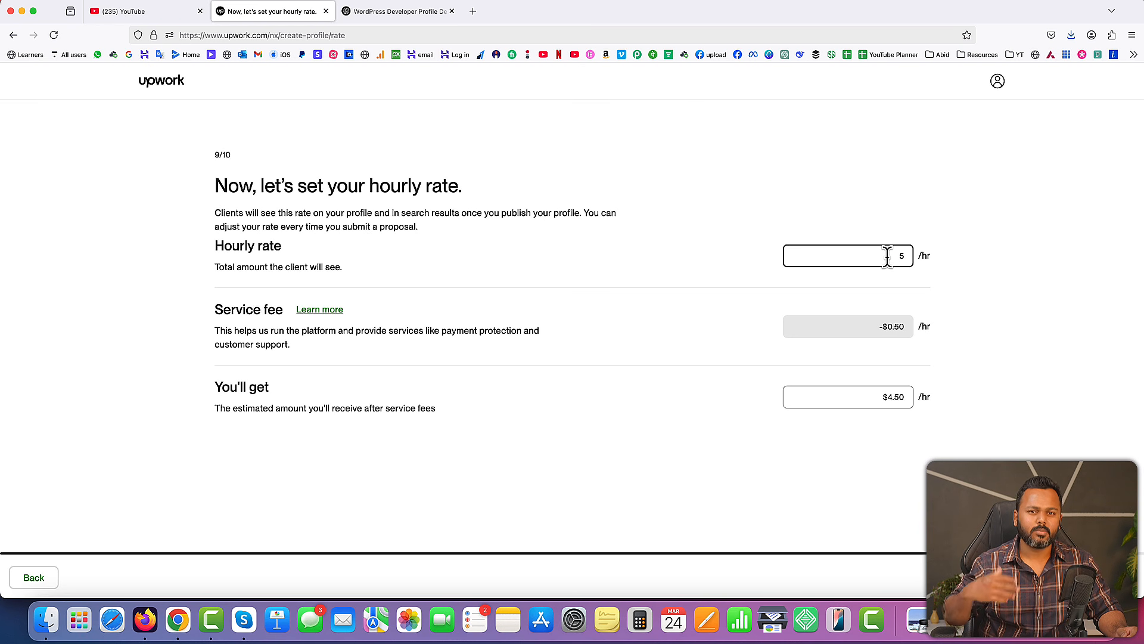
# Set the hourly rate to $10 and continue to the photo and location details
pyautogui.moveTo(887, 257); pyautogui.dragTo(905, 257)
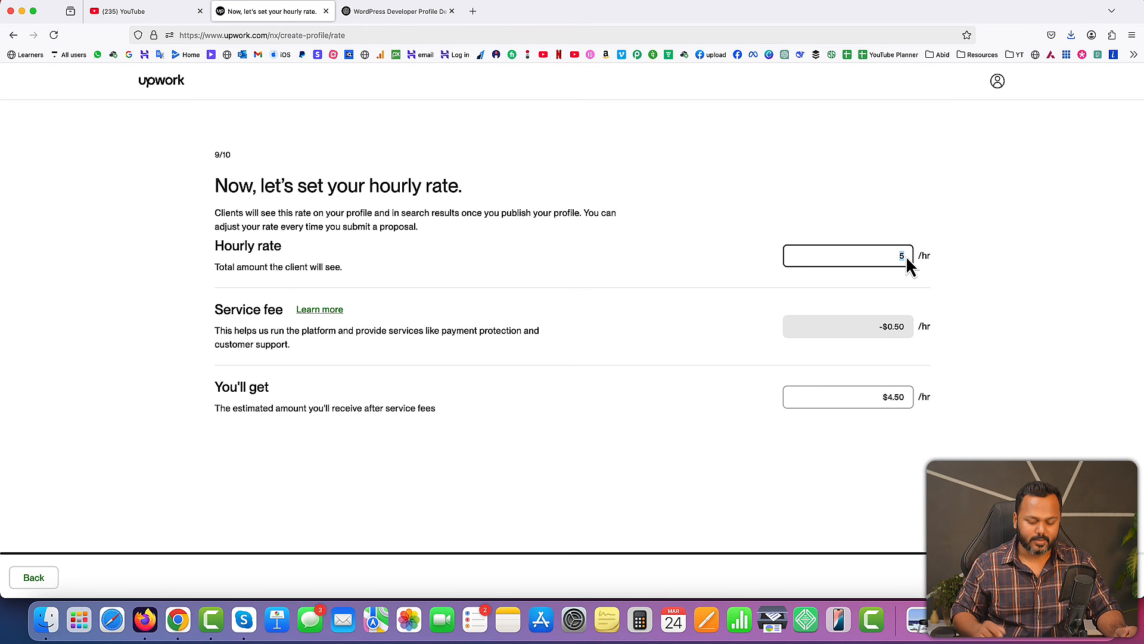
pyautogui.write('10')
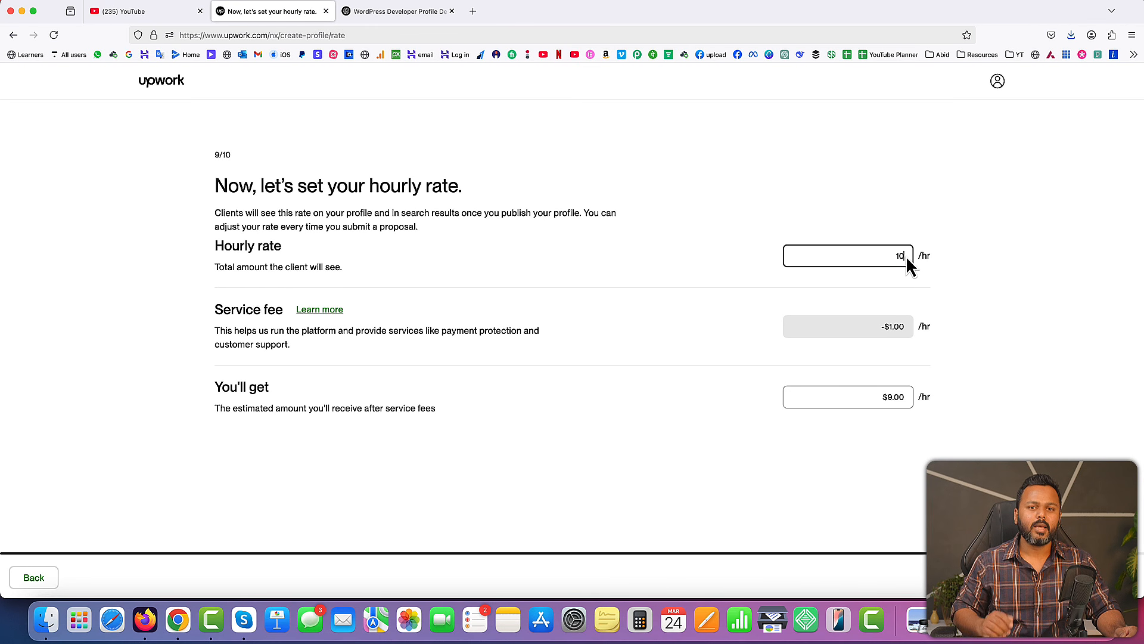
pyautogui.click(940, 274)
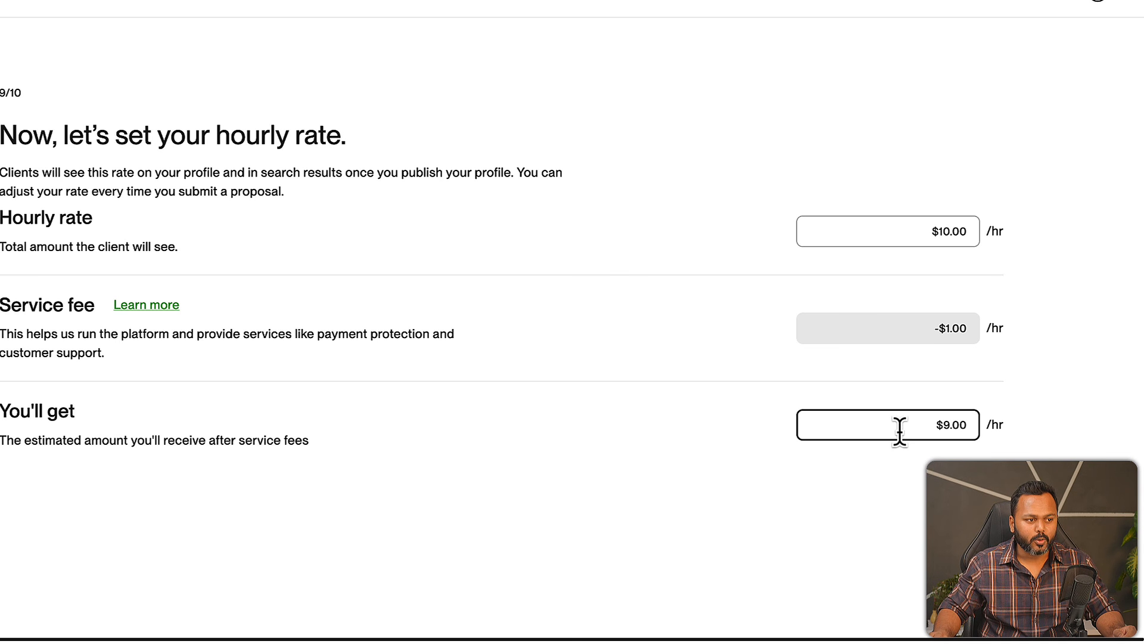
pyautogui.click(925, 425)
pyautogui.click(1040, 425)
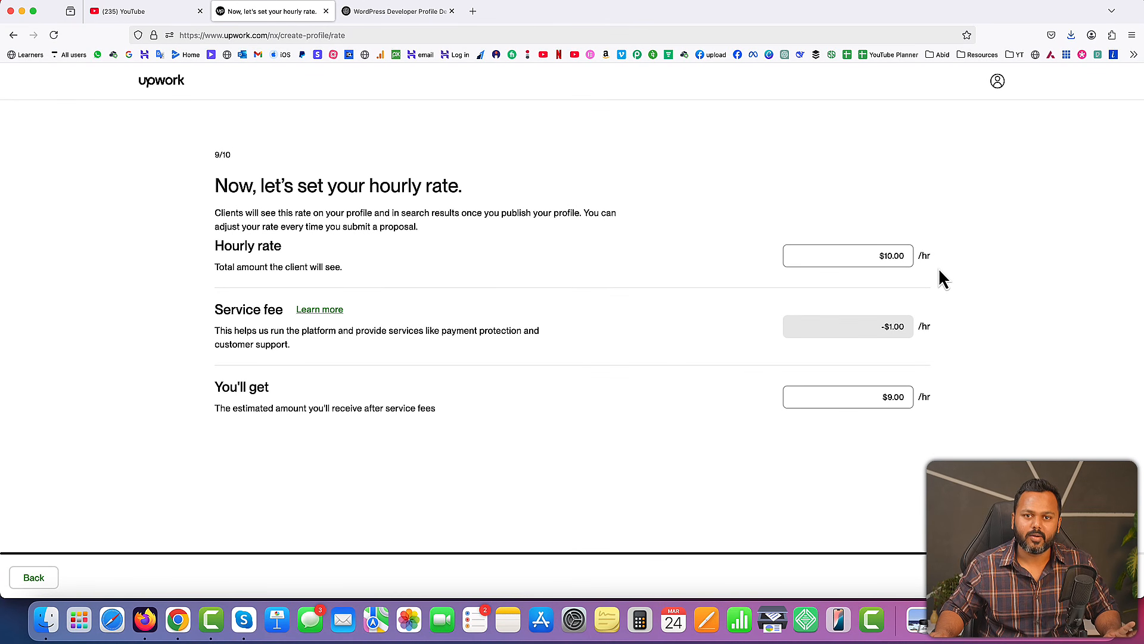
pyautogui.click(1051, 577)
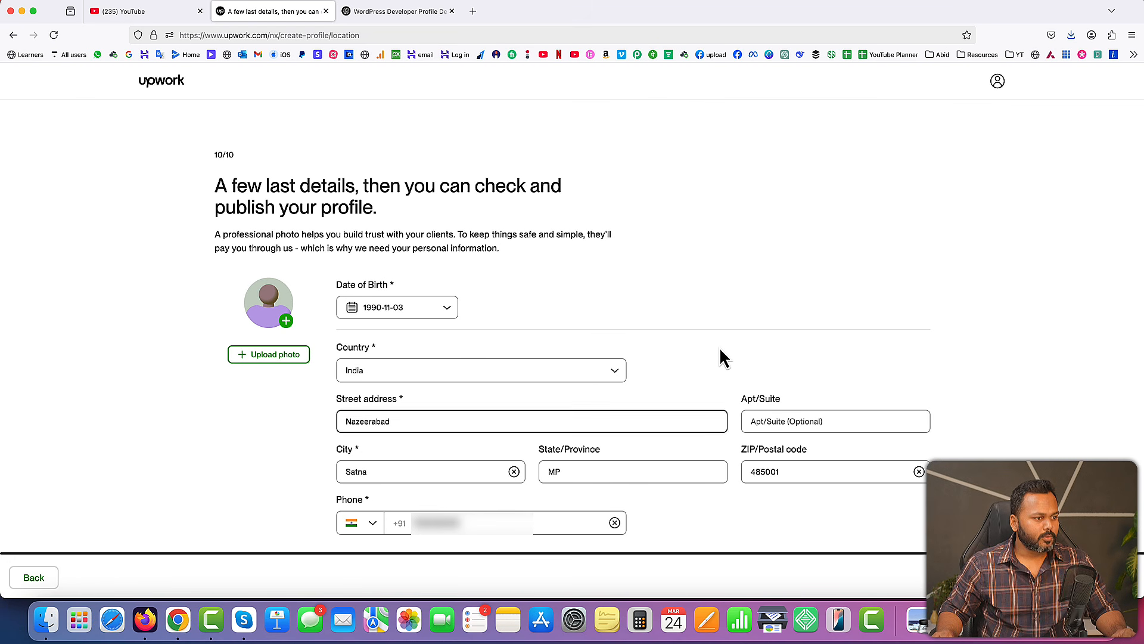
# Upload the portrait in the dark suit as the profile photo, zoom in, reposition it to show the whole head, and attach it
pyautogui.click(721, 350)
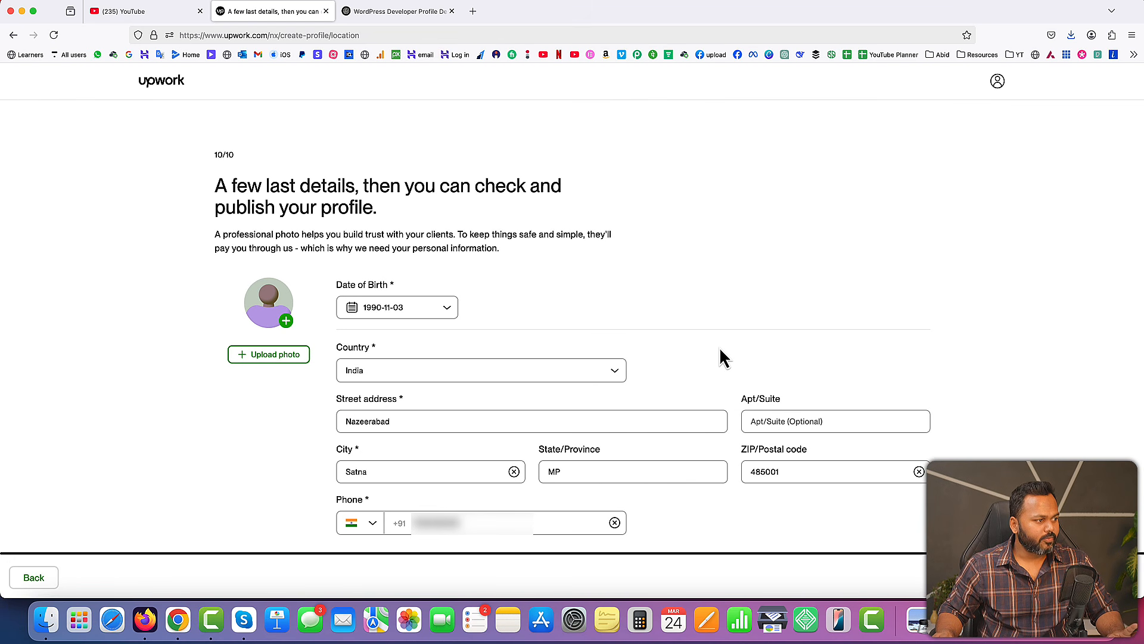
pyautogui.click(280, 357)
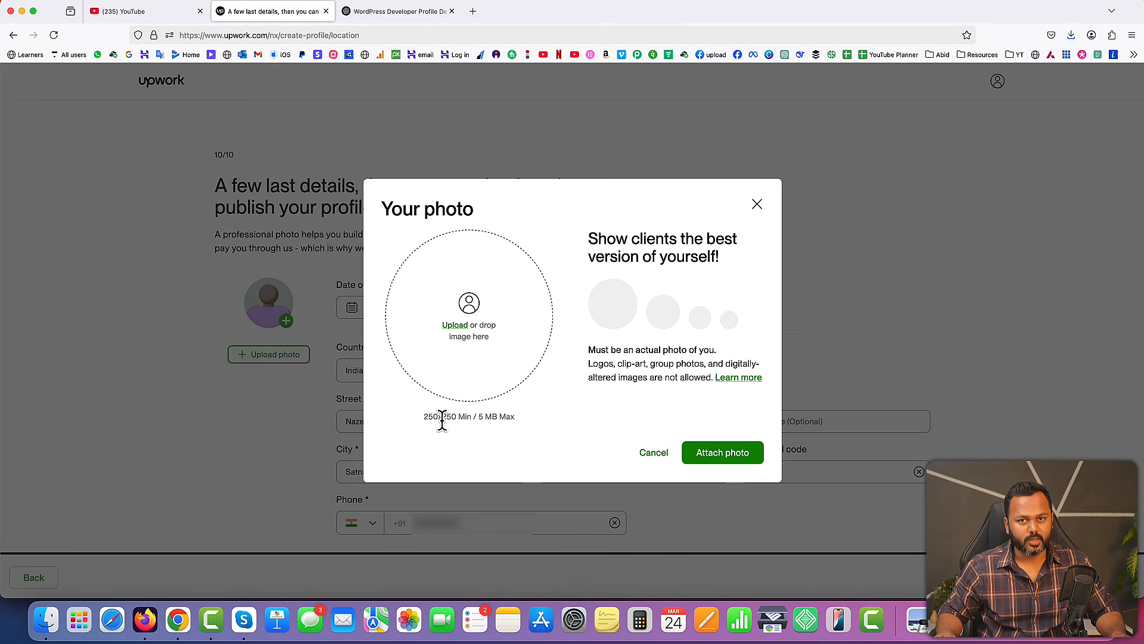
pyautogui.click(459, 335)
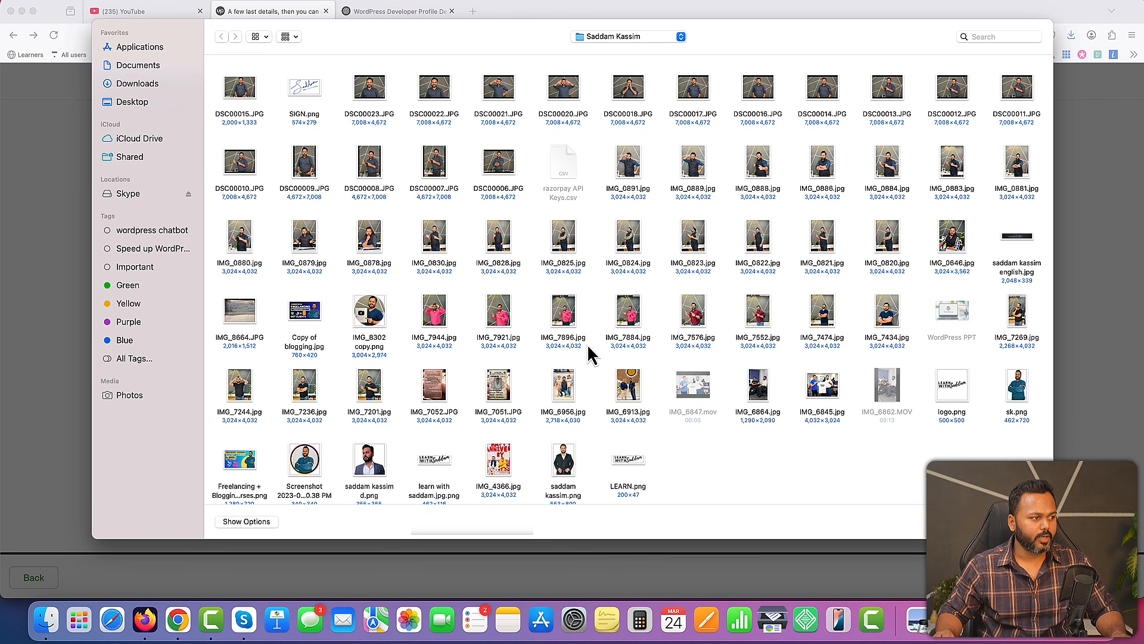
pyautogui.doubleClick(577, 463)
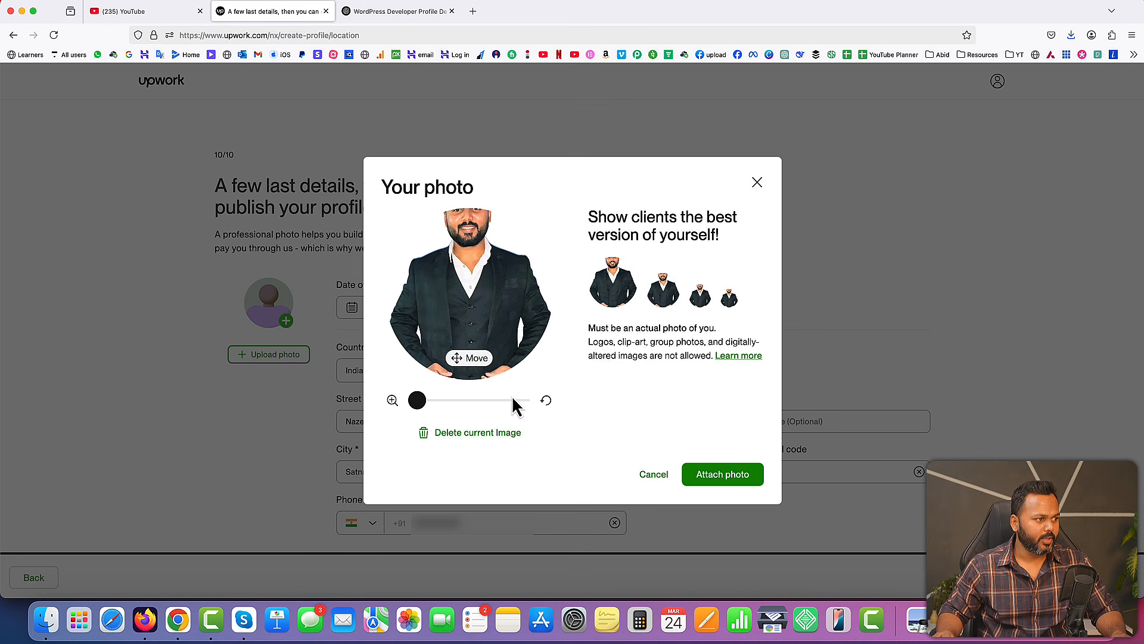
pyautogui.moveTo(476, 292); pyautogui.dragTo(476, 332)
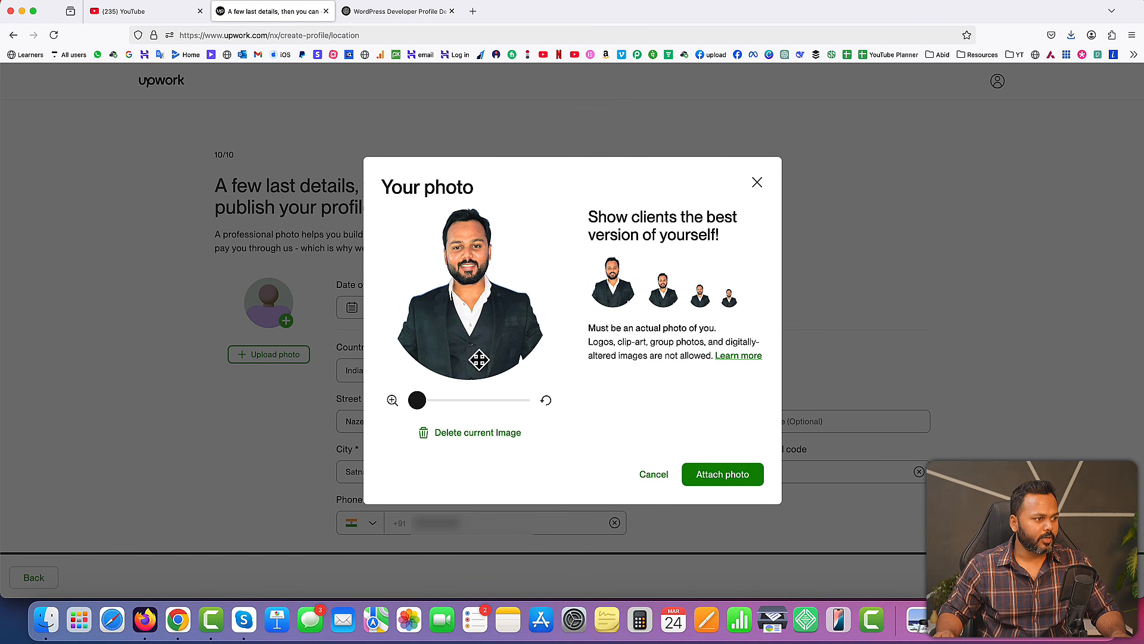
pyautogui.moveTo(417, 400); pyautogui.dragTo(449, 401)
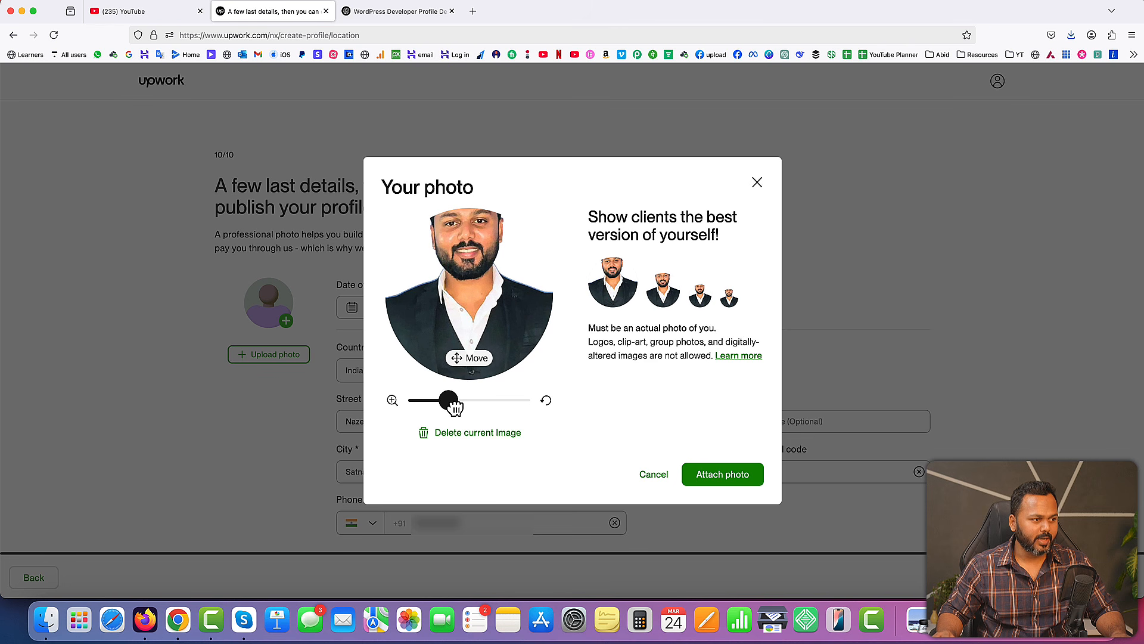
pyautogui.moveTo(488, 289); pyautogui.dragTo(490, 327)
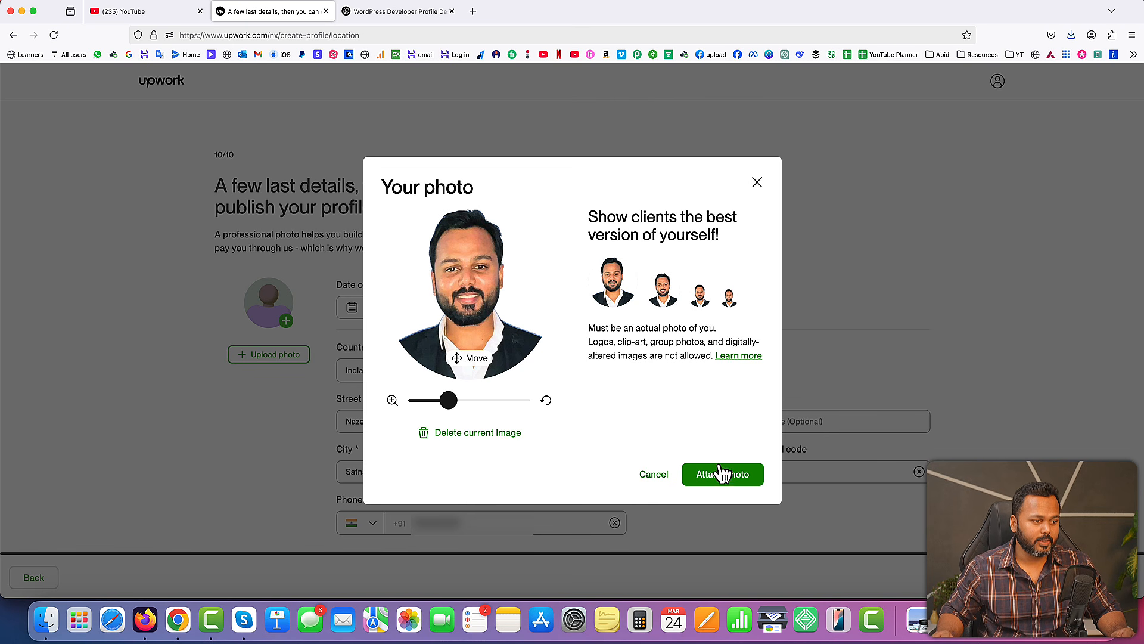
pyautogui.click(723, 475)
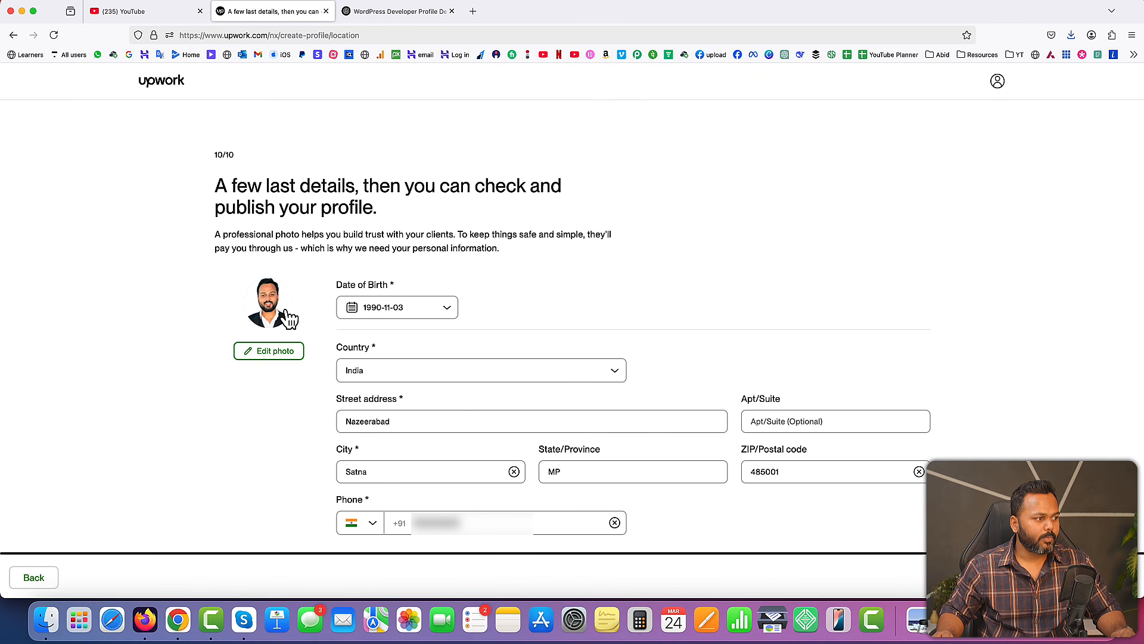
pyautogui.click(903, 423)
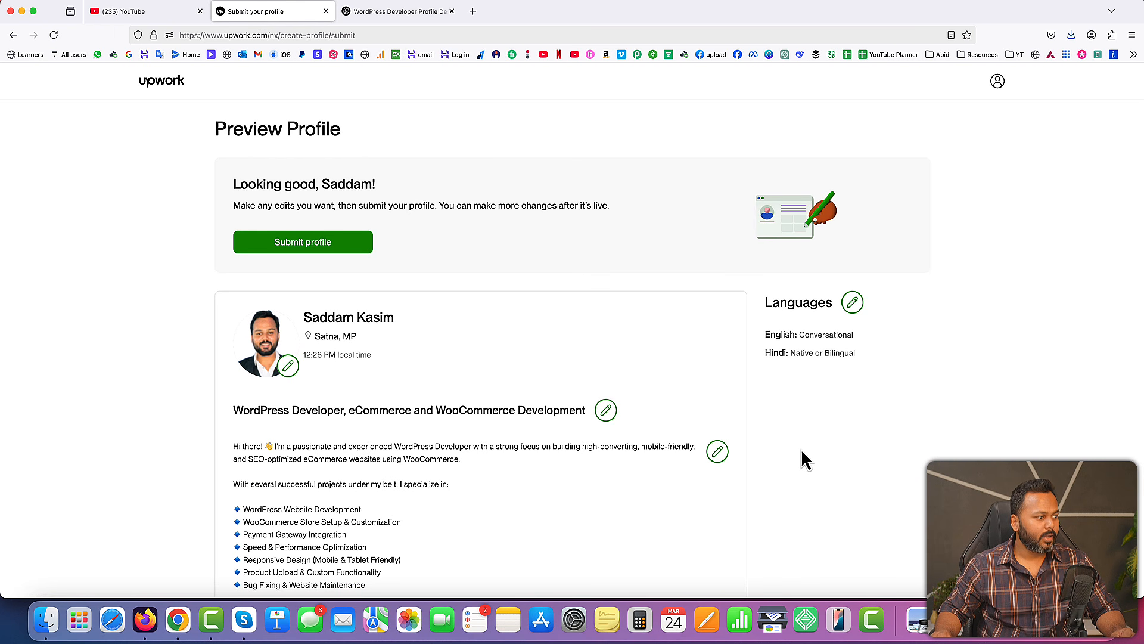
# Copy the headline "WordPress Developer | WooCommerce Expert | eCommerce Store Specialist" from the ChatGPT answer
pyautogui.scroll(-5, 803, 453)
pyautogui.scroll(-2, 802, 459)
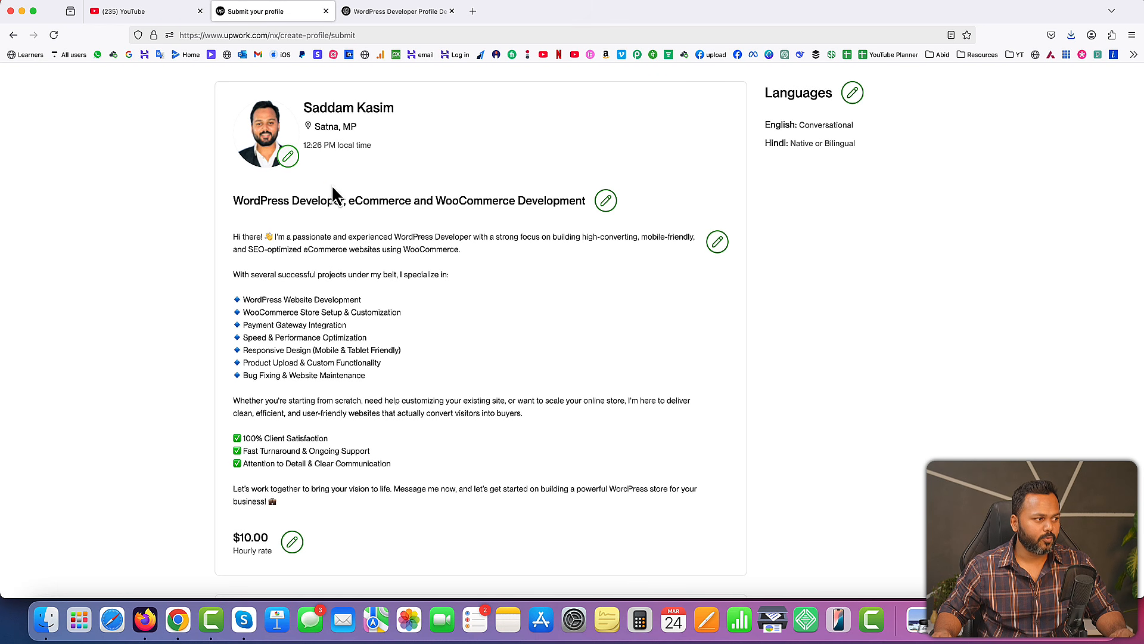
pyautogui.click(396, 13)
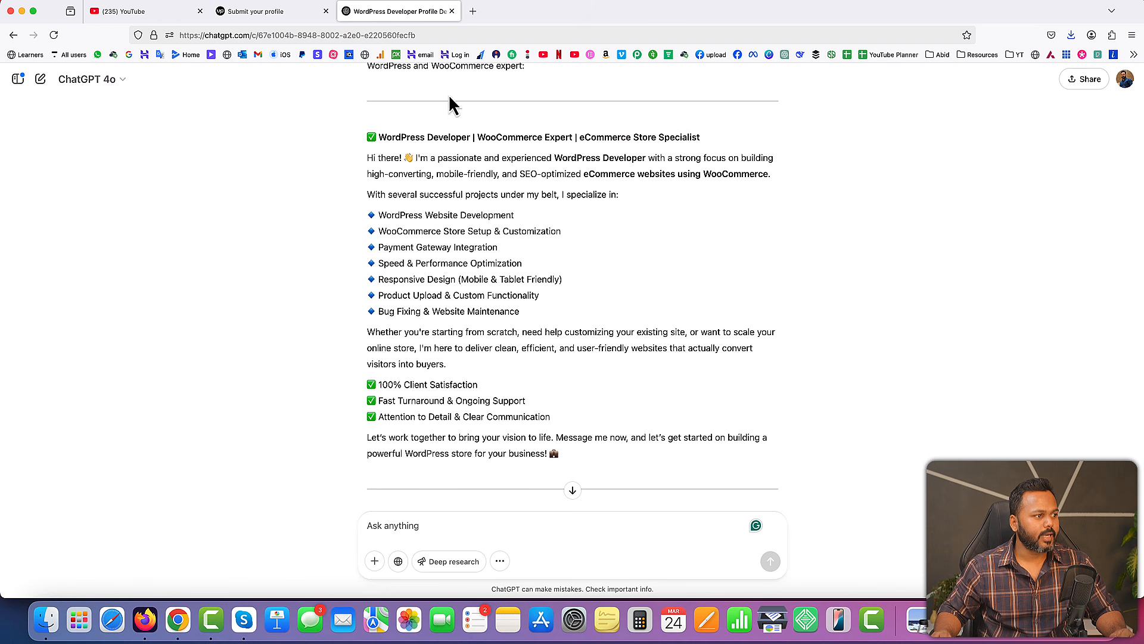
pyautogui.scroll(2, 438, 170)
pyautogui.moveTo(378, 219); pyautogui.dragTo(704, 226)
pyautogui.rightClick(703, 227)
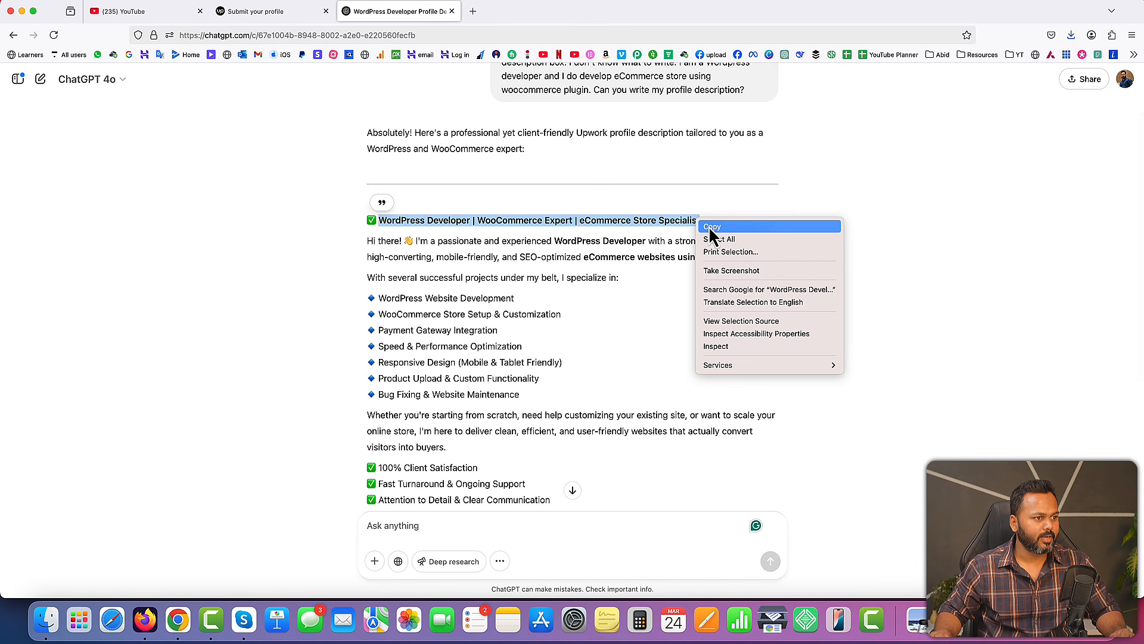
pyautogui.click(712, 227)
# Replace the Upwork profile title with the copied "WordPress Developer | WooCommerce Expert | eCommerce Store Specialist" headline and save it
pyautogui.click(281, 13)
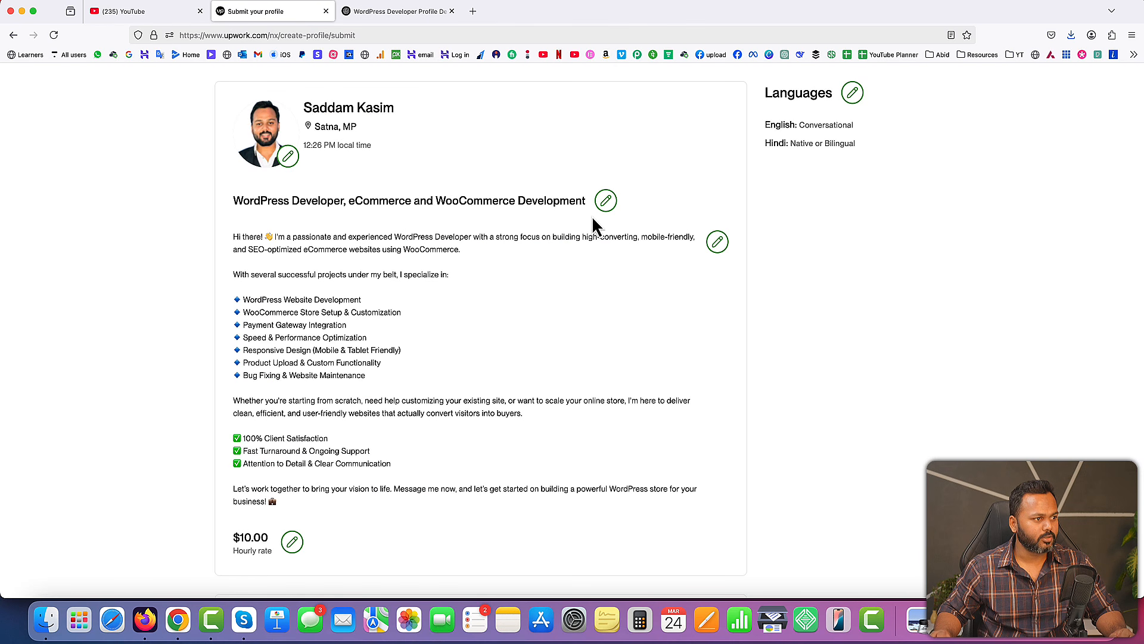
pyautogui.click(607, 201)
pyautogui.moveTo(659, 327); pyautogui.dragTo(332, 327)
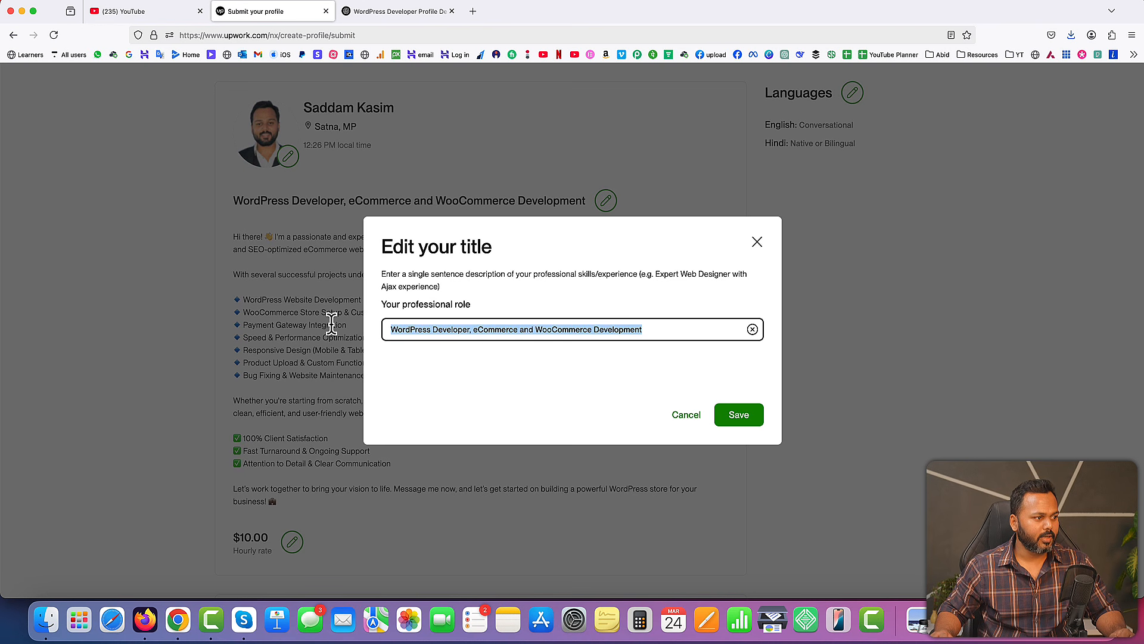
pyautogui.press('super+v')
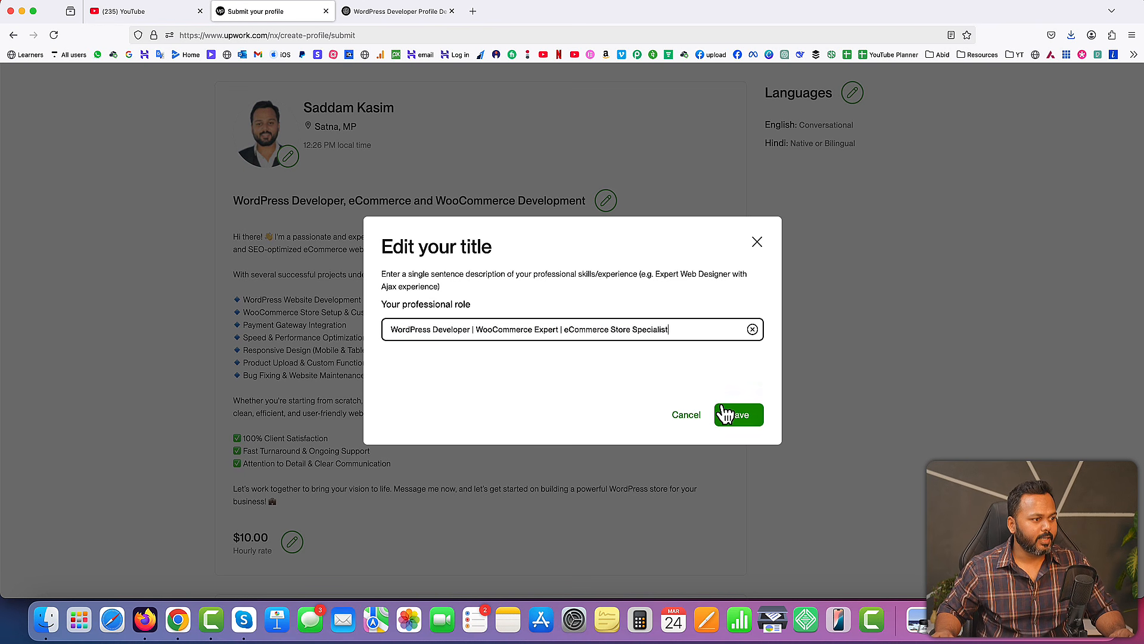
pyautogui.click(753, 418)
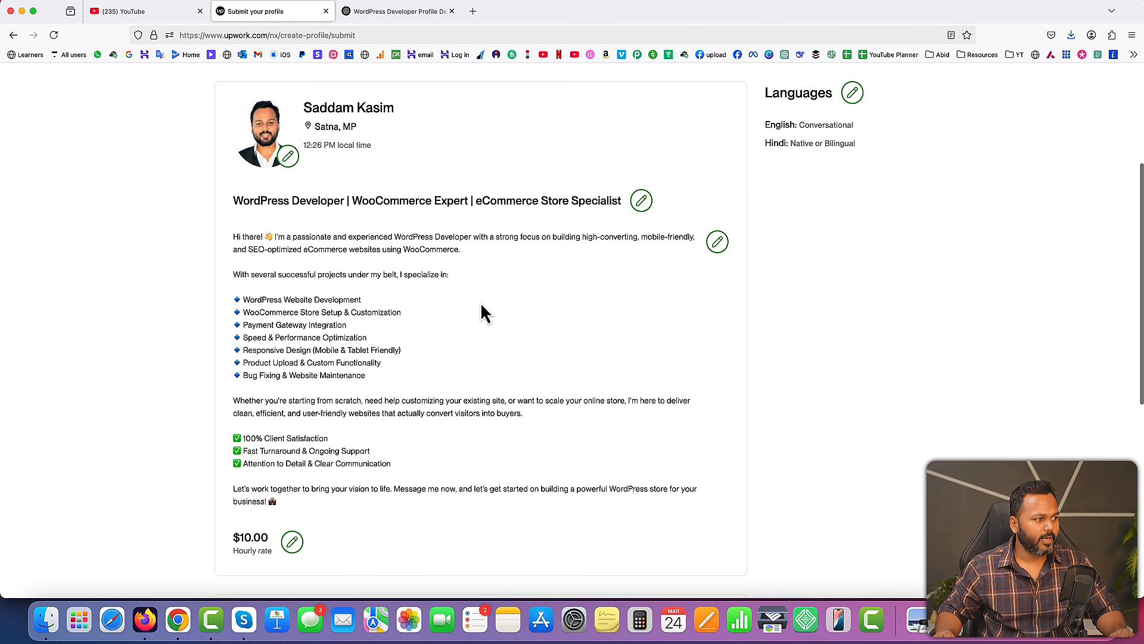
# Review the complete profile preview, including the bio, hourly rate, skills, work history and education, and return to its beginning
pyautogui.scroll(-2, 480, 304)
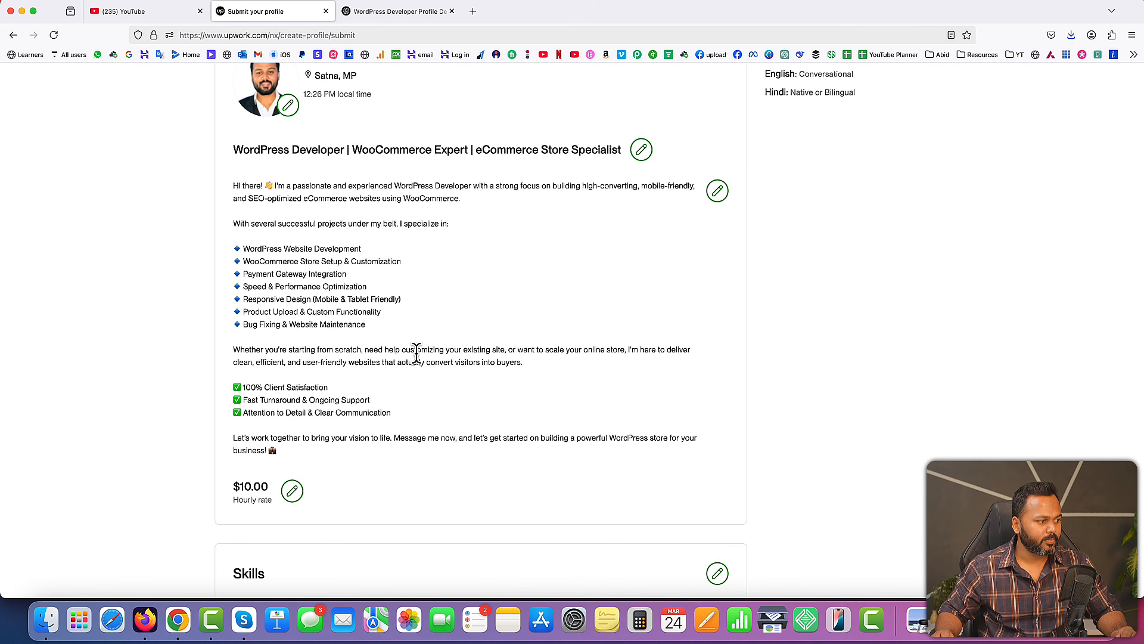
pyautogui.scroll(-5, 416, 352)
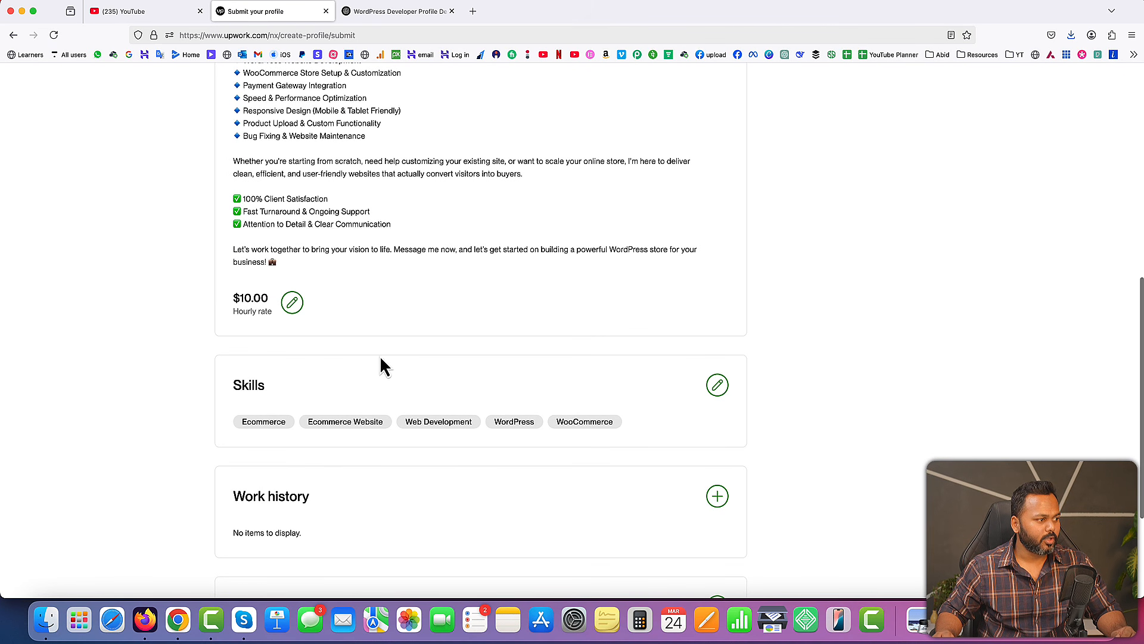
pyautogui.scroll(-2, 396, 357)
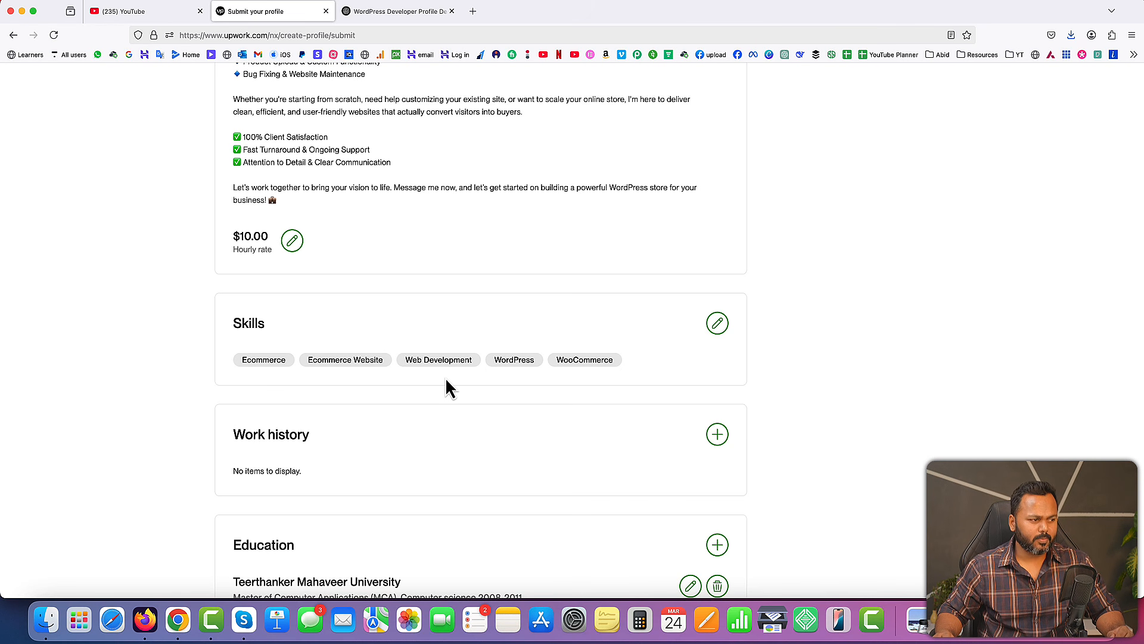
pyautogui.scroll(-3, 446, 379)
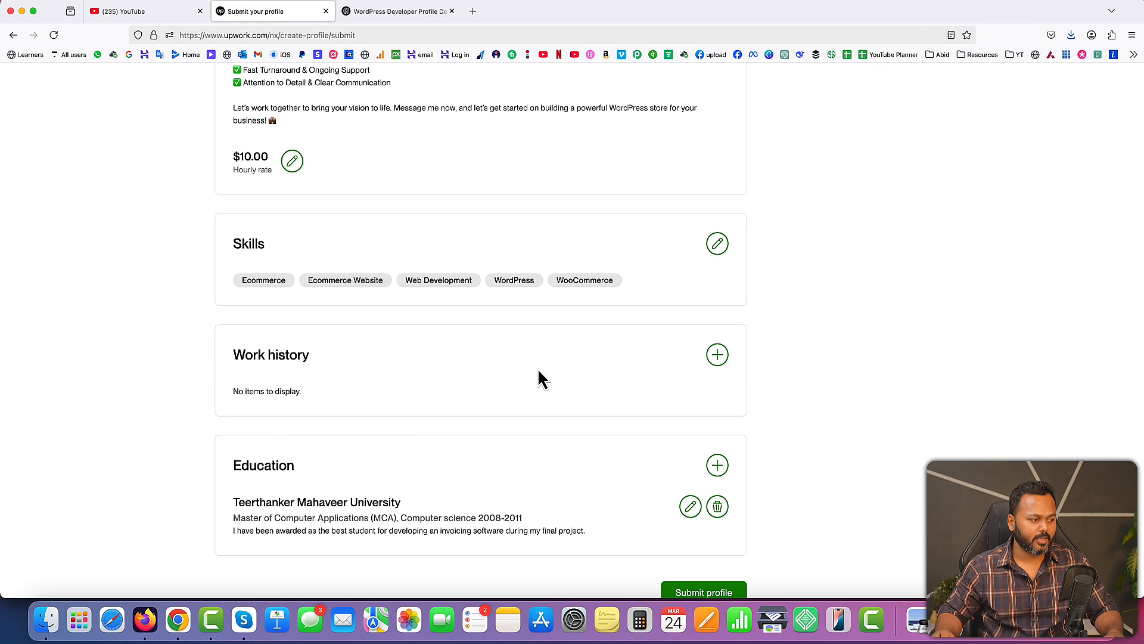
pyautogui.scroll(-1, 539, 378)
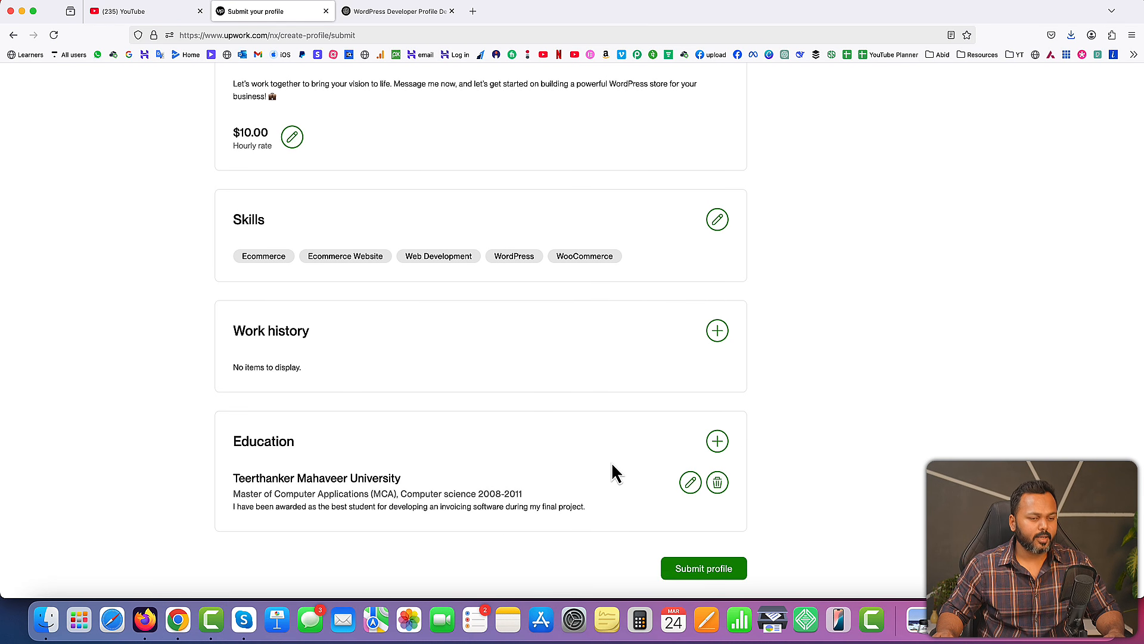
pyautogui.scroll(15, 623, 475)
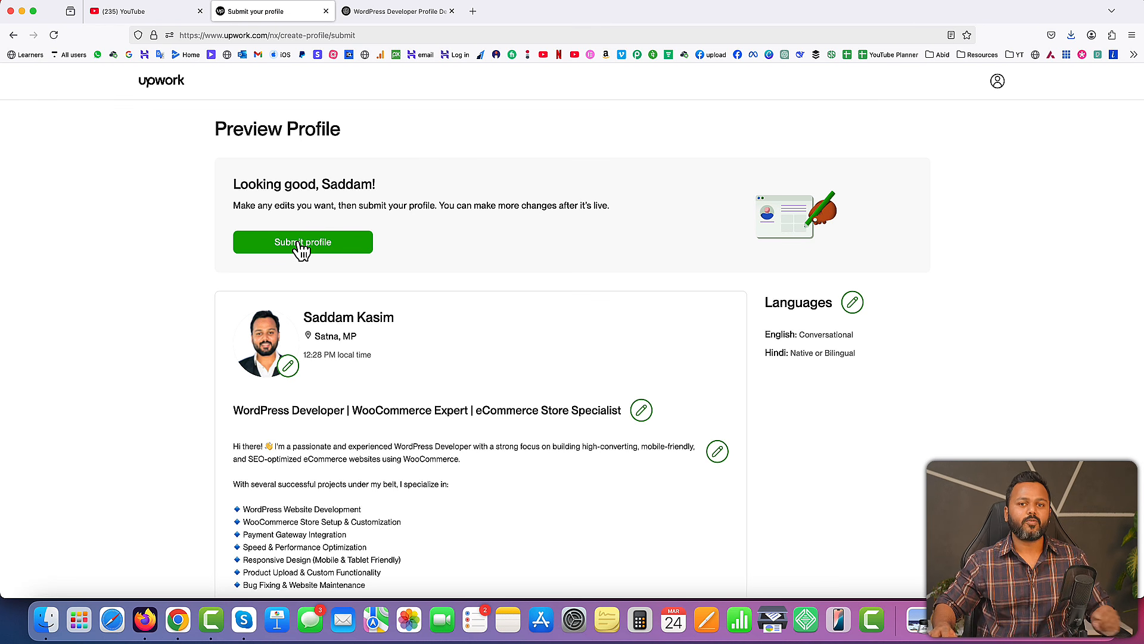
# Open Gmail in a new browser tab and show the Spam folder's messages
pyautogui.click(473, 13)
pyautogui.click(258, 54)
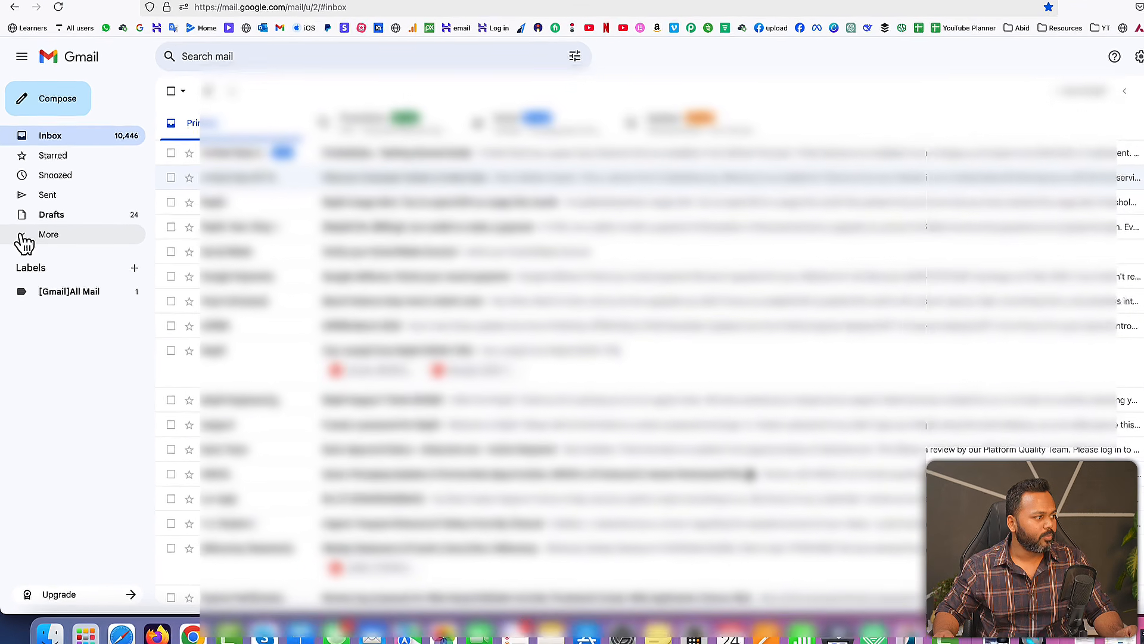
pyautogui.click(24, 246)
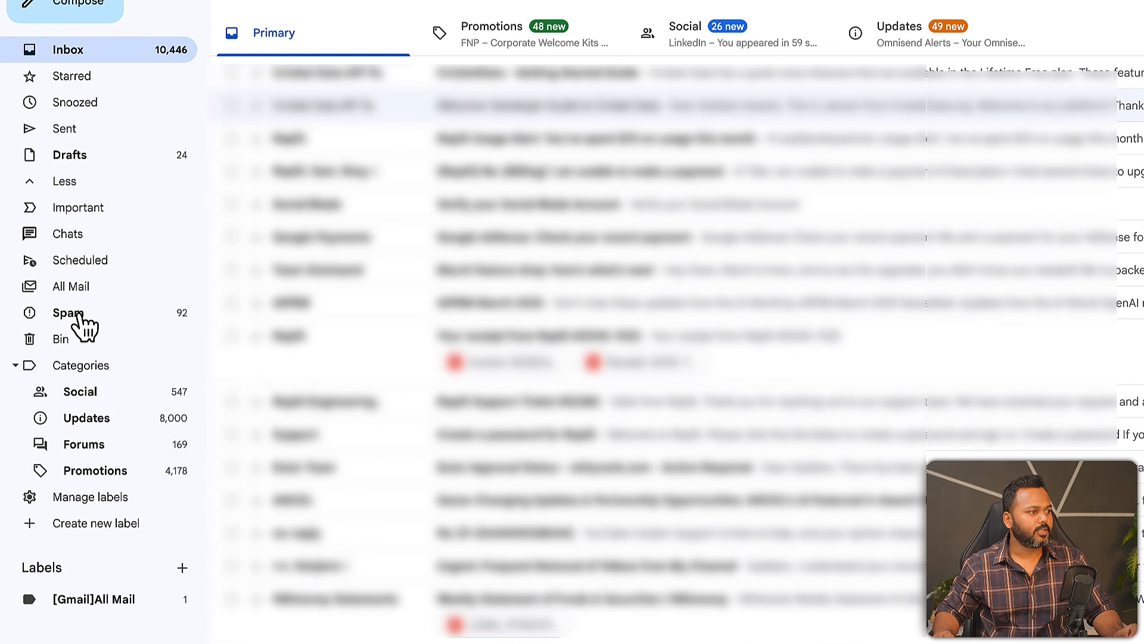
pyautogui.click(79, 316)
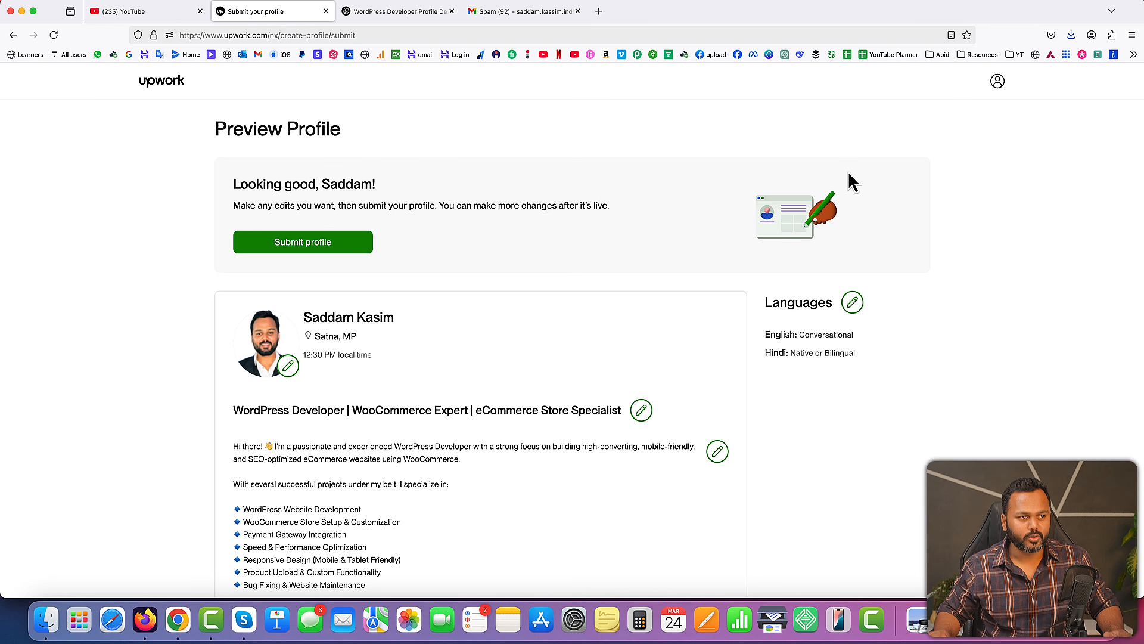
# Return to the Upwork profile preview and log out of the new freelancer account
pyautogui.click(998, 82)
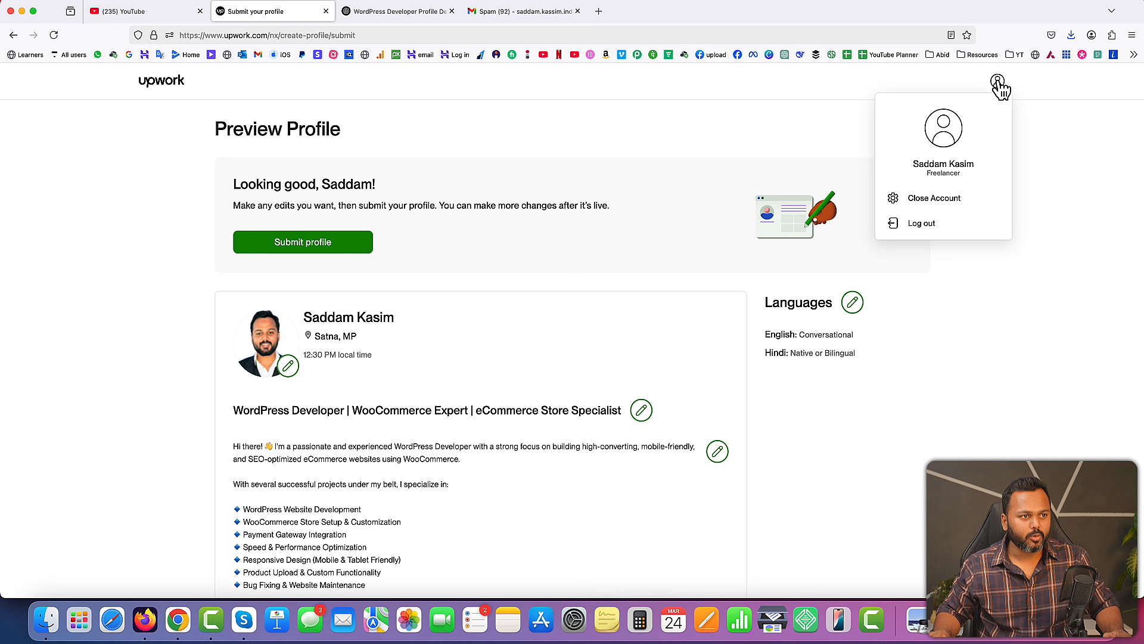
pyautogui.click(922, 225)
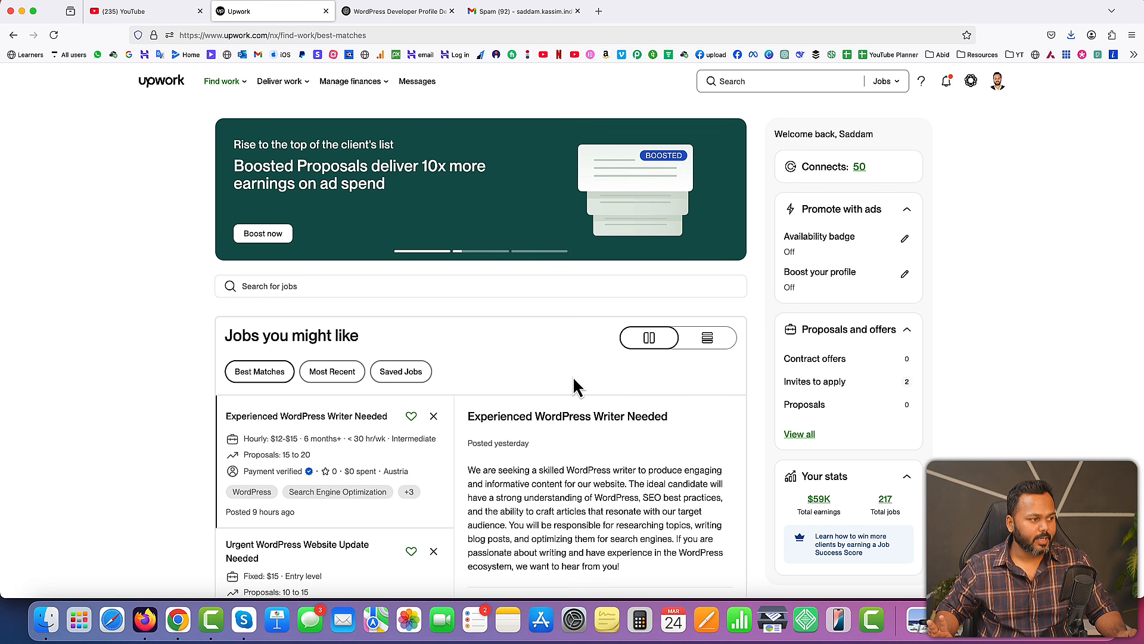
# Browse the Best Matches job feed, comparing the WordPress jobs by rate, proposal count and client details
pyautogui.scroll(-2, 526, 416)
pyautogui.scroll(2, 525, 411)
pyautogui.scroll(-3, 310, 381)
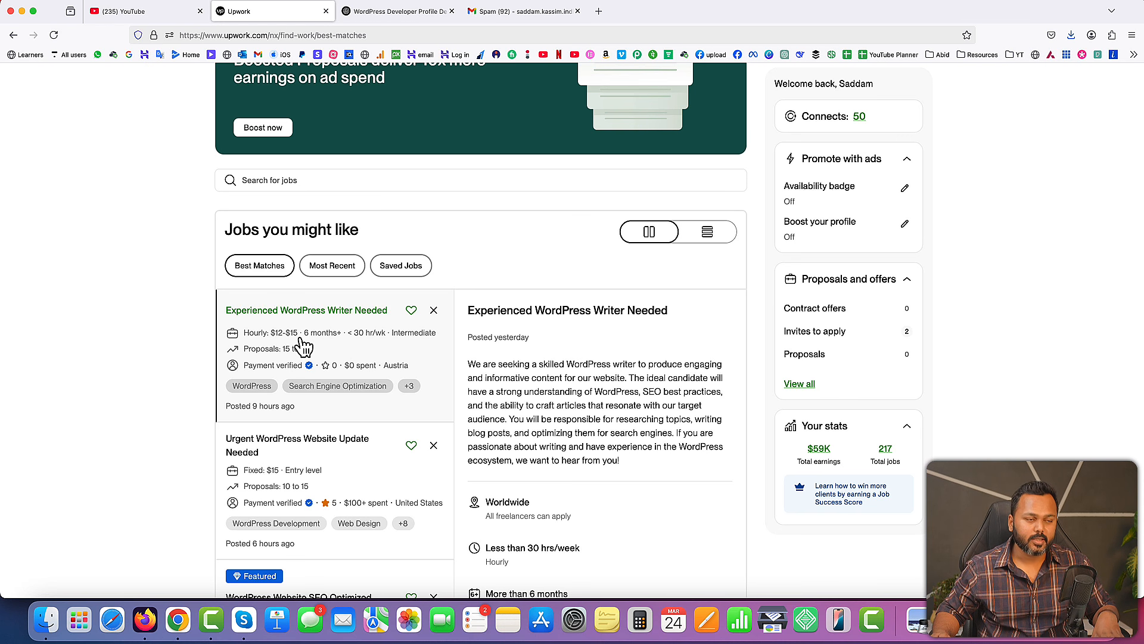
pyautogui.scroll(-3, 304, 352)
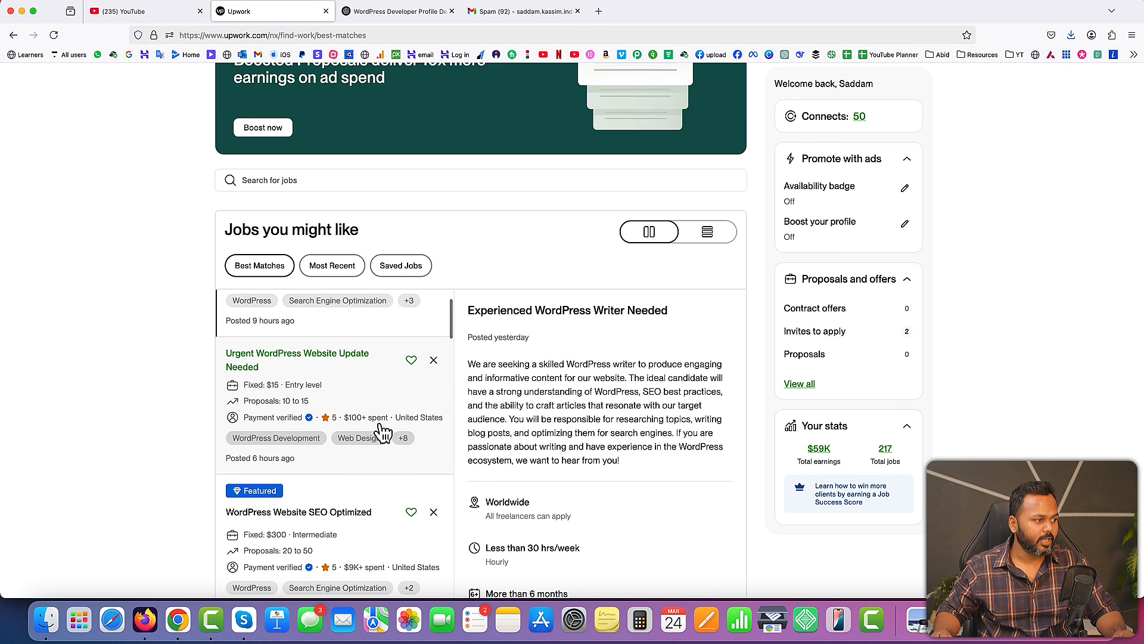
pyautogui.scroll(-2, 364, 396)
pyautogui.scroll(-4, 363, 396)
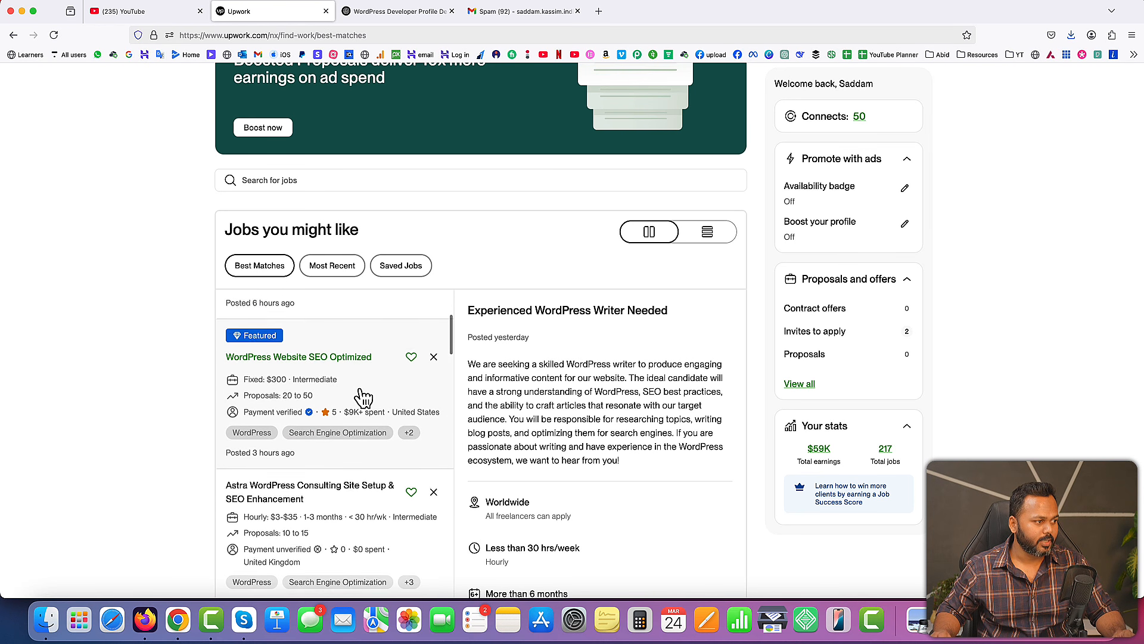
pyautogui.scroll(-1, 355, 381)
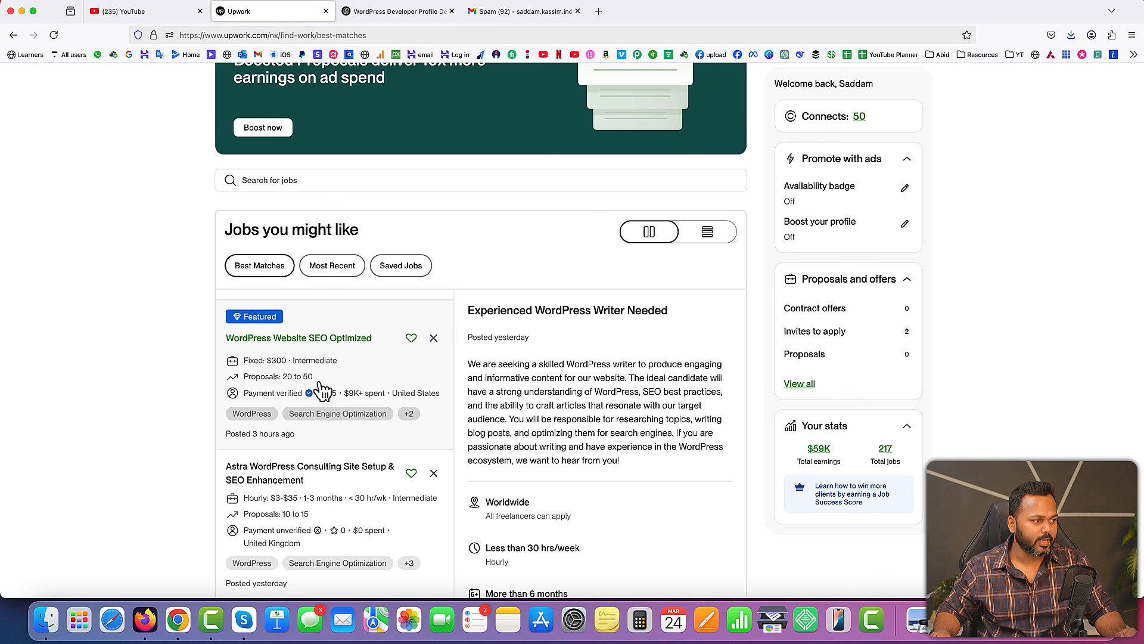
# Open the featured "WordPress Website SEO Optimized" job and read its introduction and request for five sample websites
pyautogui.click(304, 339)
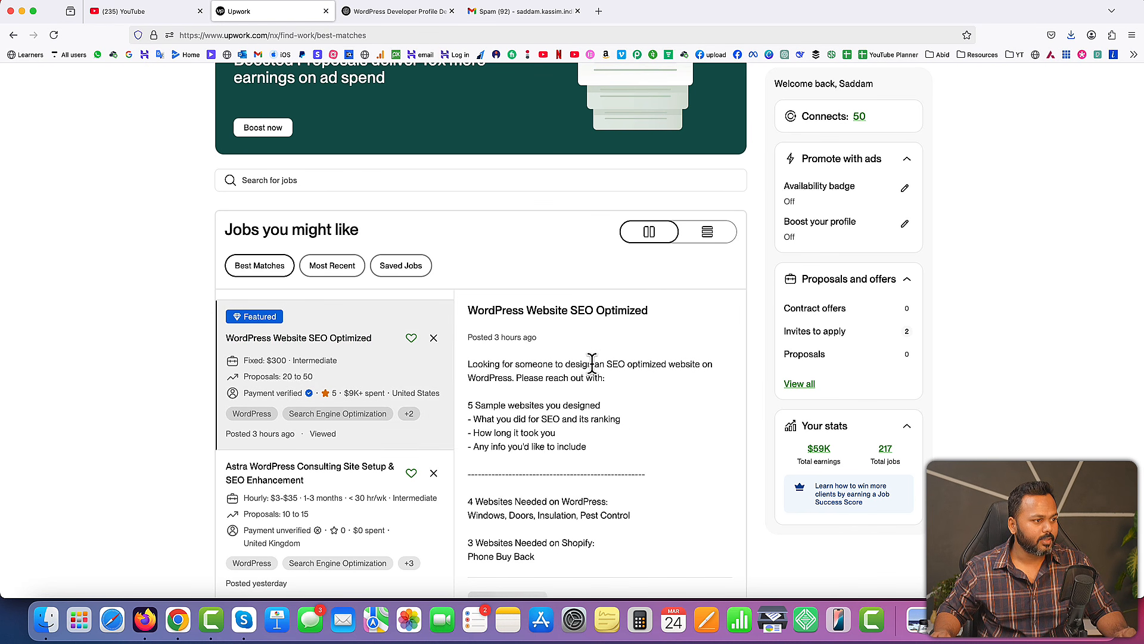
pyautogui.scroll(-2, 659, 424)
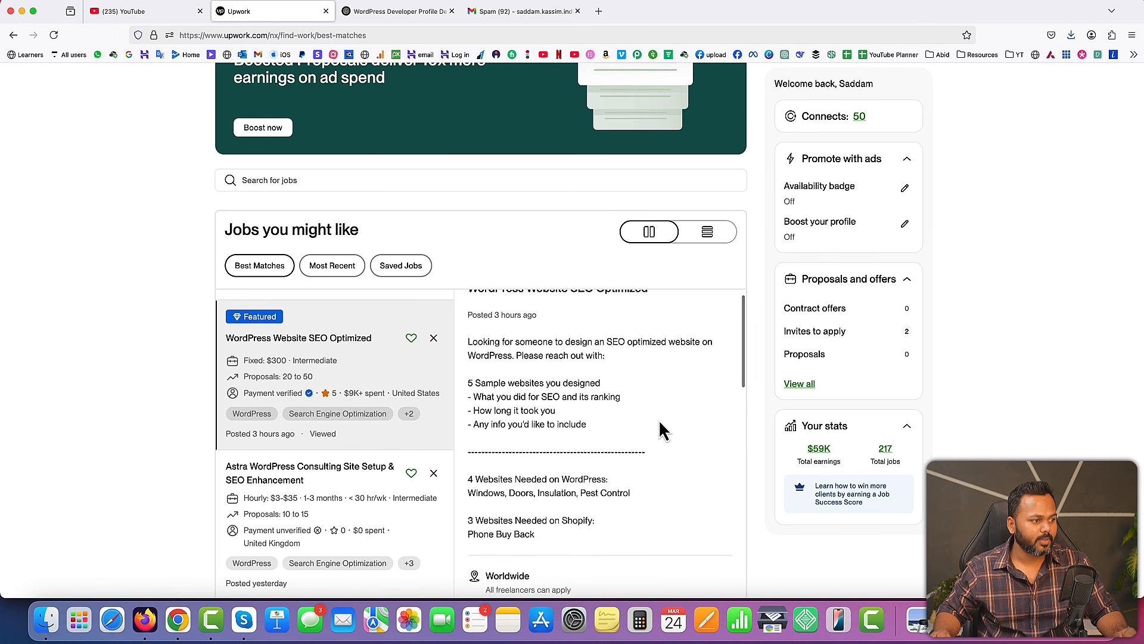
pyautogui.scroll(2, 596, 402)
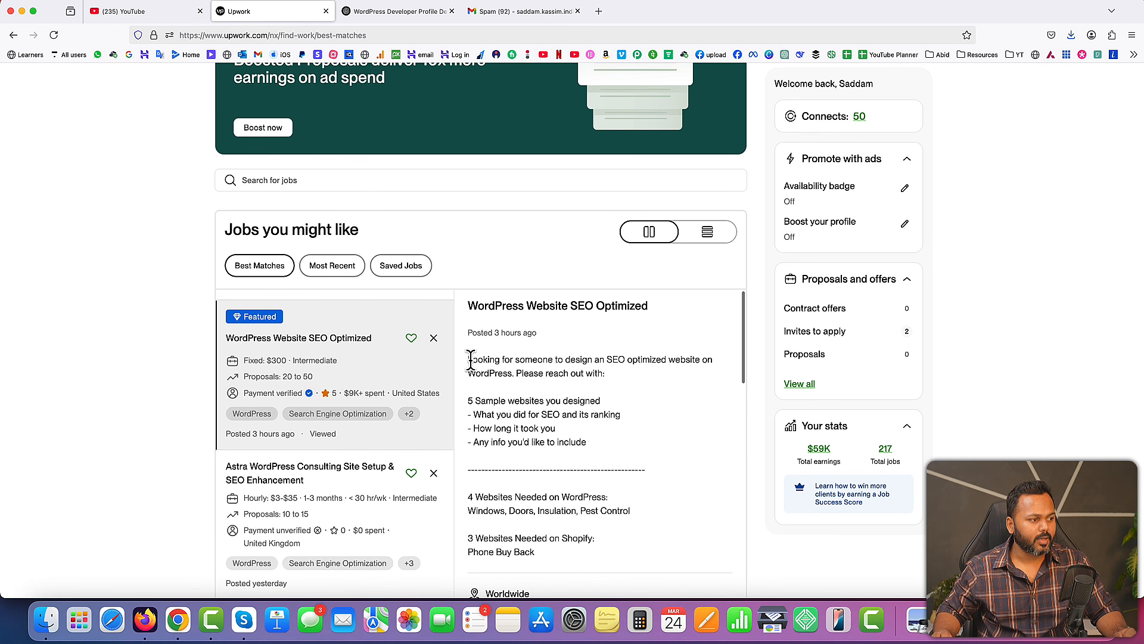
pyautogui.moveTo(467, 360); pyautogui.dragTo(679, 388)
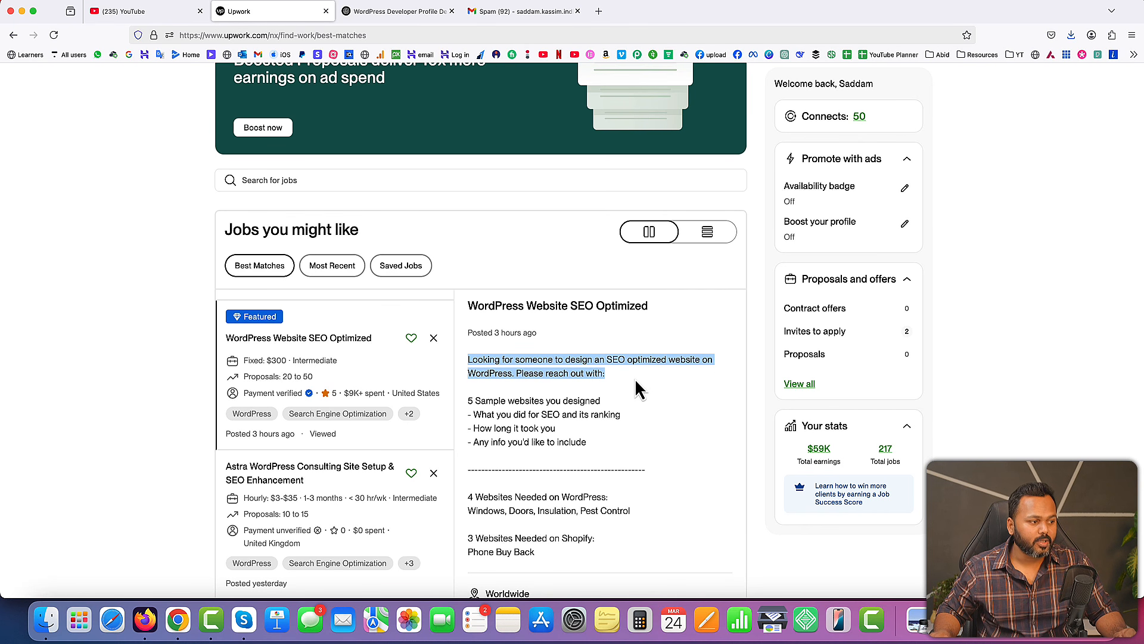
pyautogui.moveTo(468, 400); pyautogui.dragTo(602, 401)
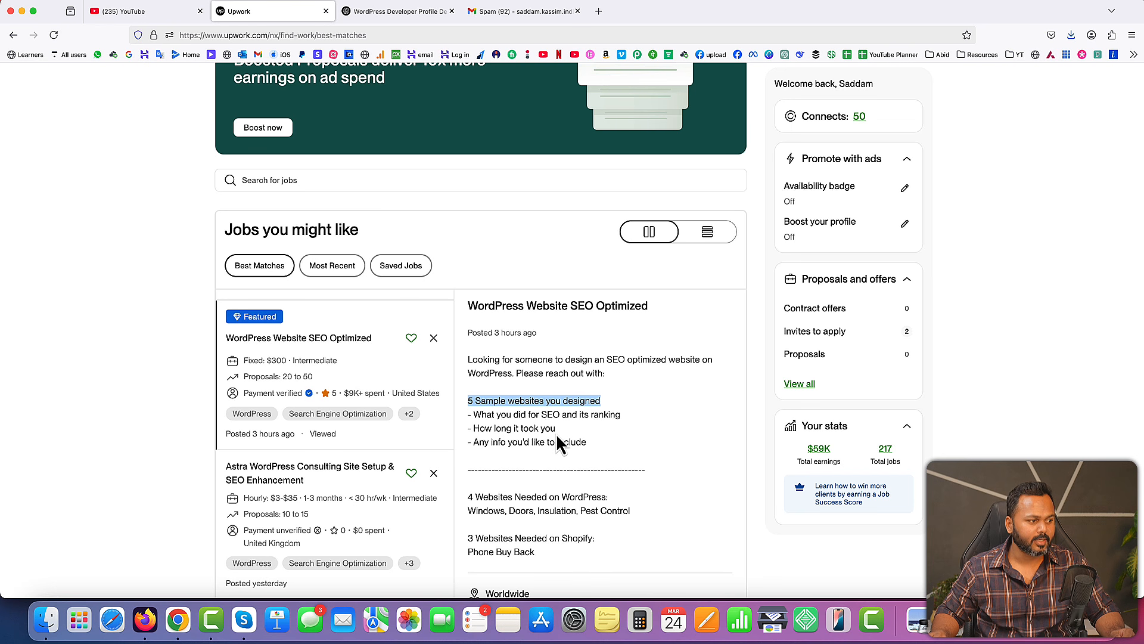
# Examine which WordPress and Shopify websites the job description asks for, highlighting the listed business niches
pyautogui.scroll(-2, 595, 438)
pyautogui.moveTo(470, 442); pyautogui.dragTo(624, 443)
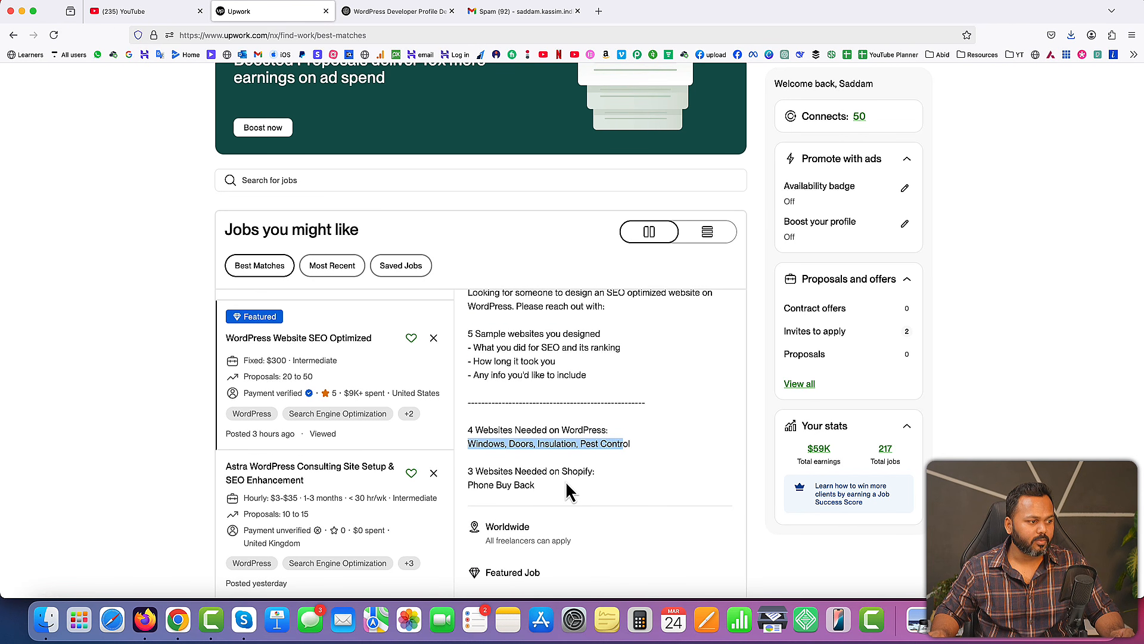
pyautogui.moveTo(468, 484); pyautogui.dragTo(500, 484)
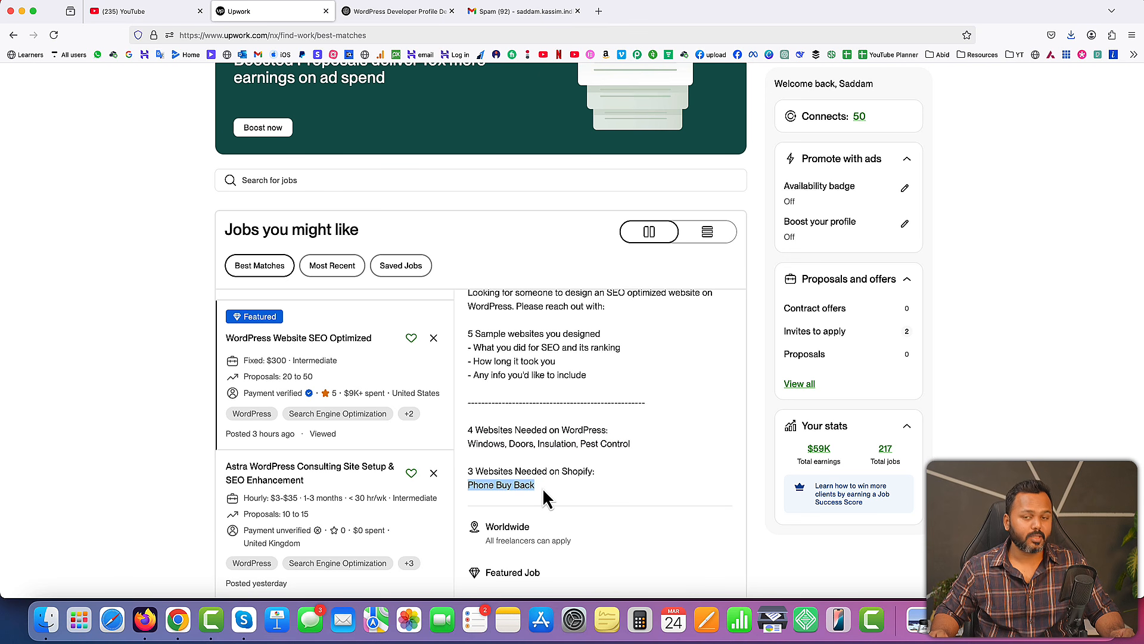
pyautogui.scroll(1, 578, 482)
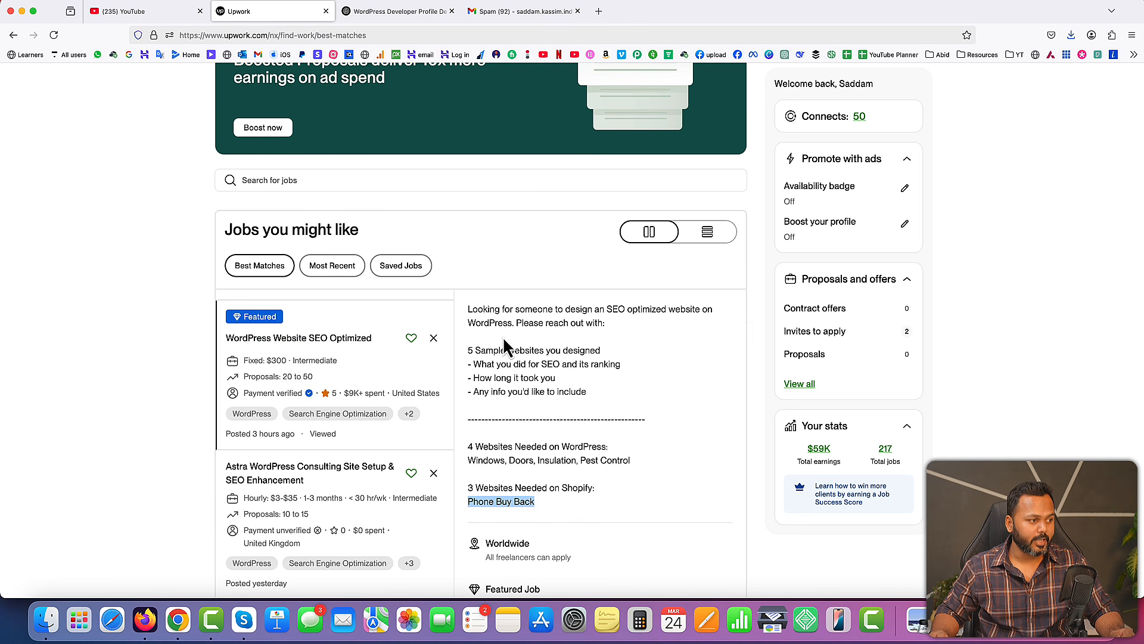
pyautogui.scroll(2, 595, 391)
pyautogui.scroll(-5, 589, 411)
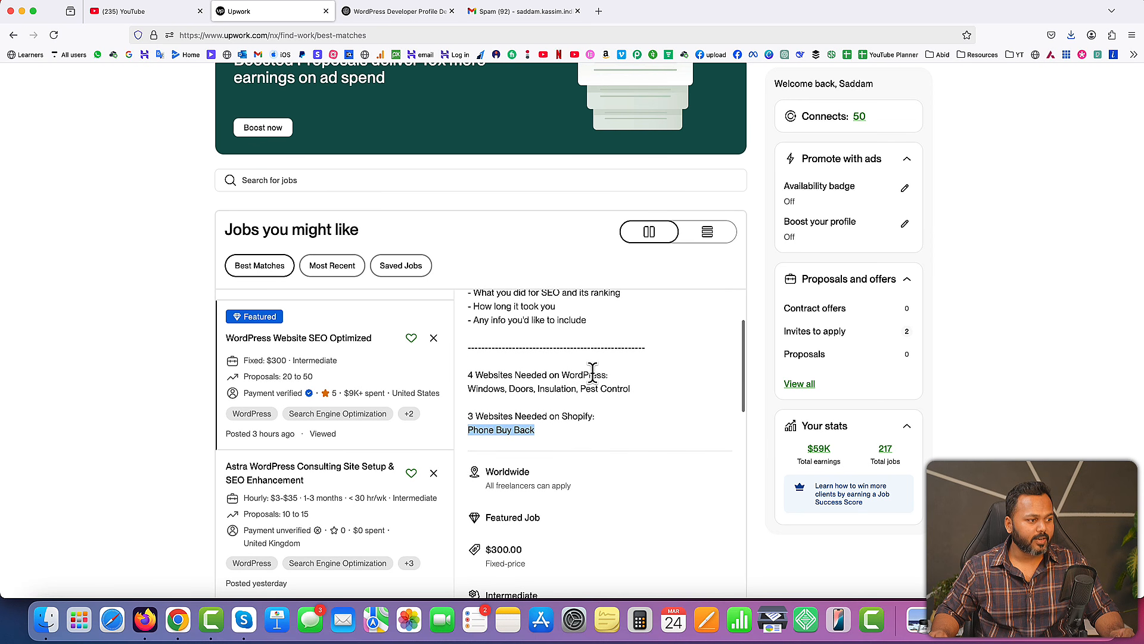
pyautogui.moveTo(466, 388); pyautogui.dragTo(638, 399)
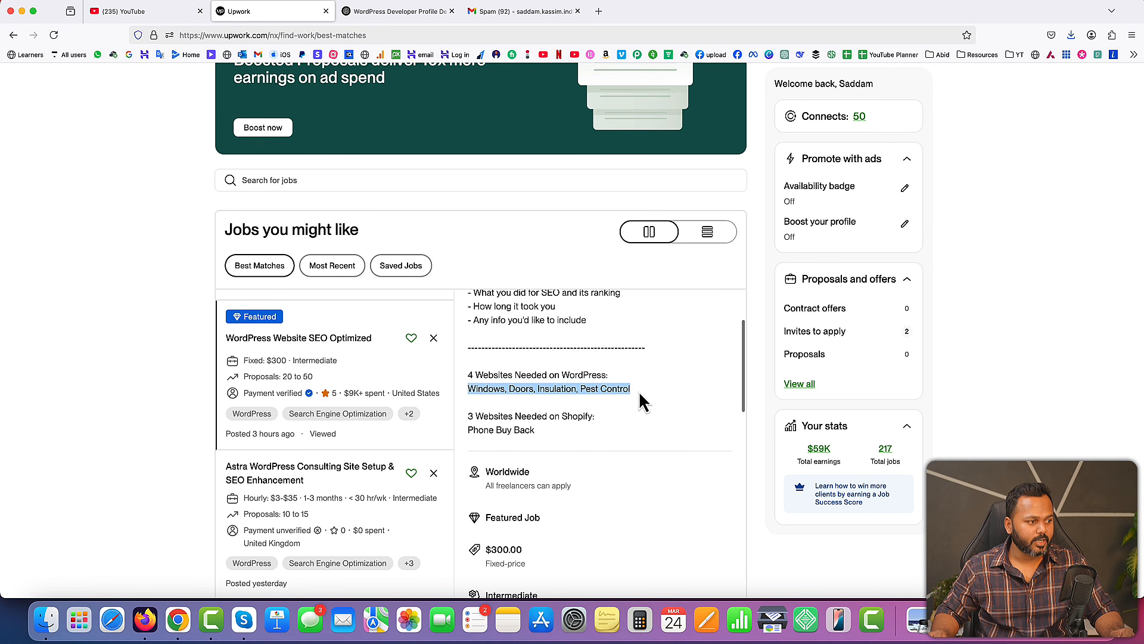
pyautogui.doubleClick(470, 430)
pyautogui.moveTo(499, 430); pyautogui.dragTo(536, 444)
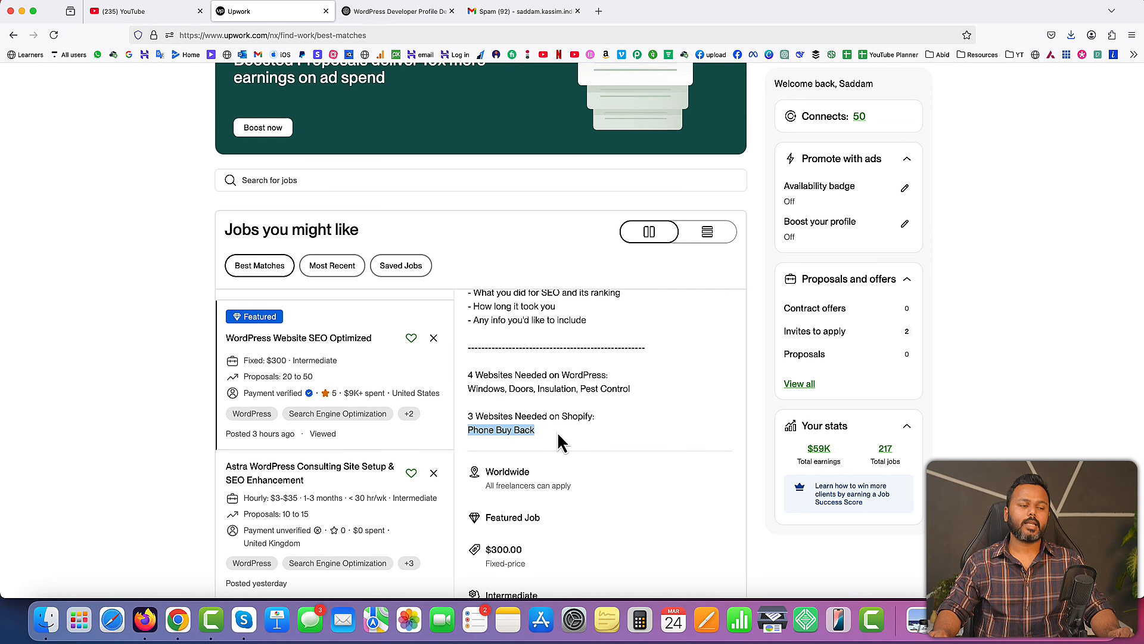
# Examine the job's location, budget, experience level, required skills, preferred qualifications and proposal activity
pyautogui.scroll(-4, 596, 420)
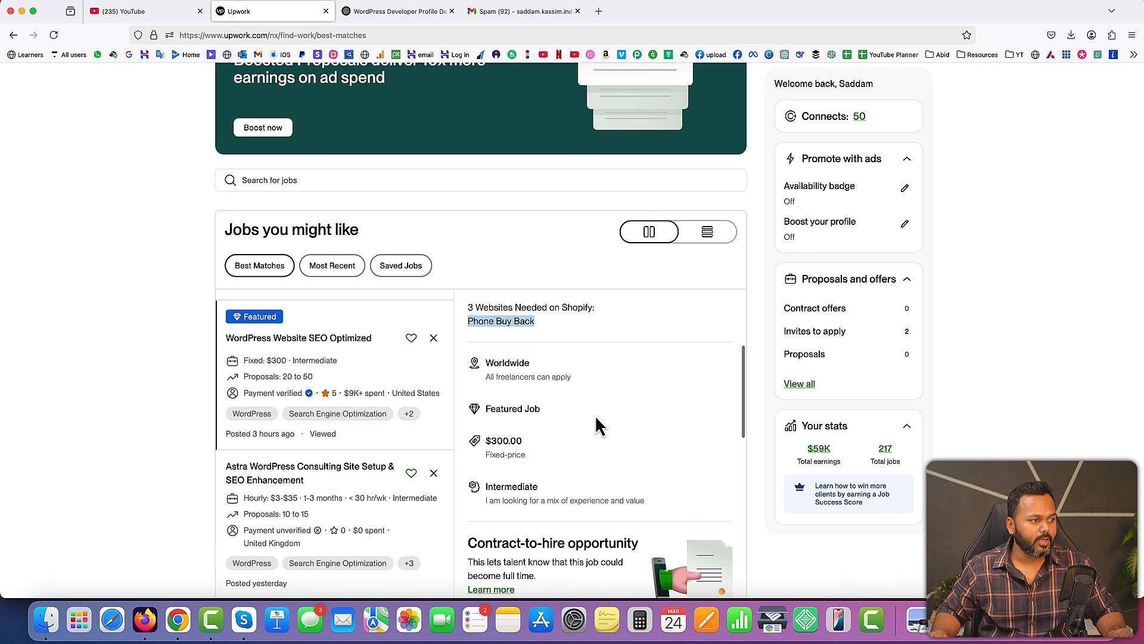
pyautogui.scroll(1, 596, 417)
pyautogui.scroll(4, 595, 415)
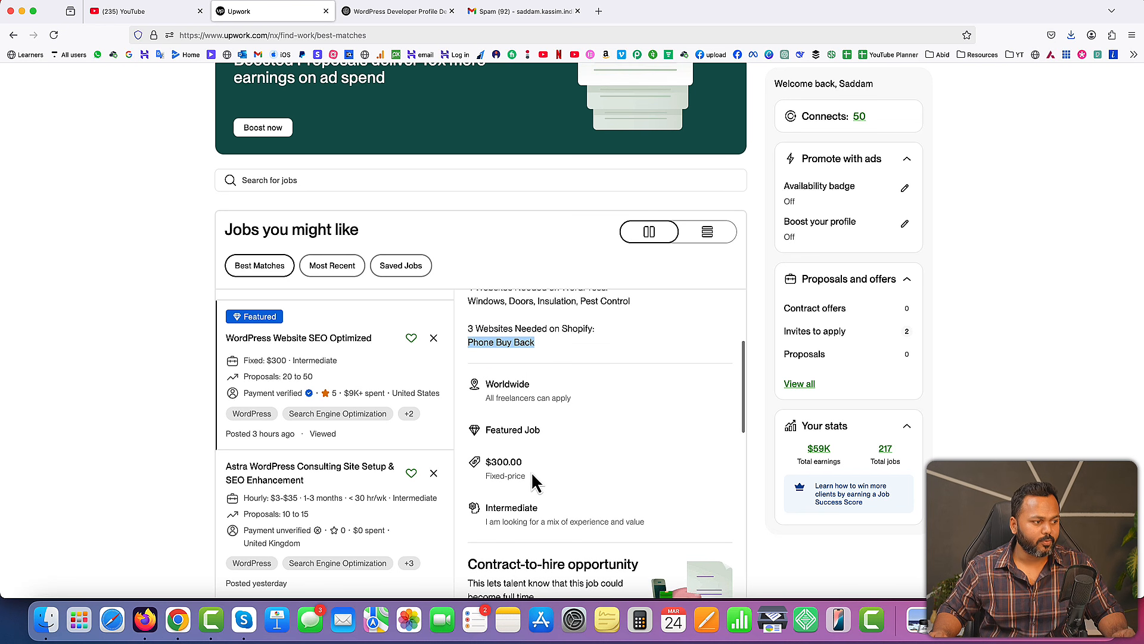
pyautogui.moveTo(469, 366); pyautogui.dragTo(548, 427)
pyautogui.scroll(-10, 549, 427)
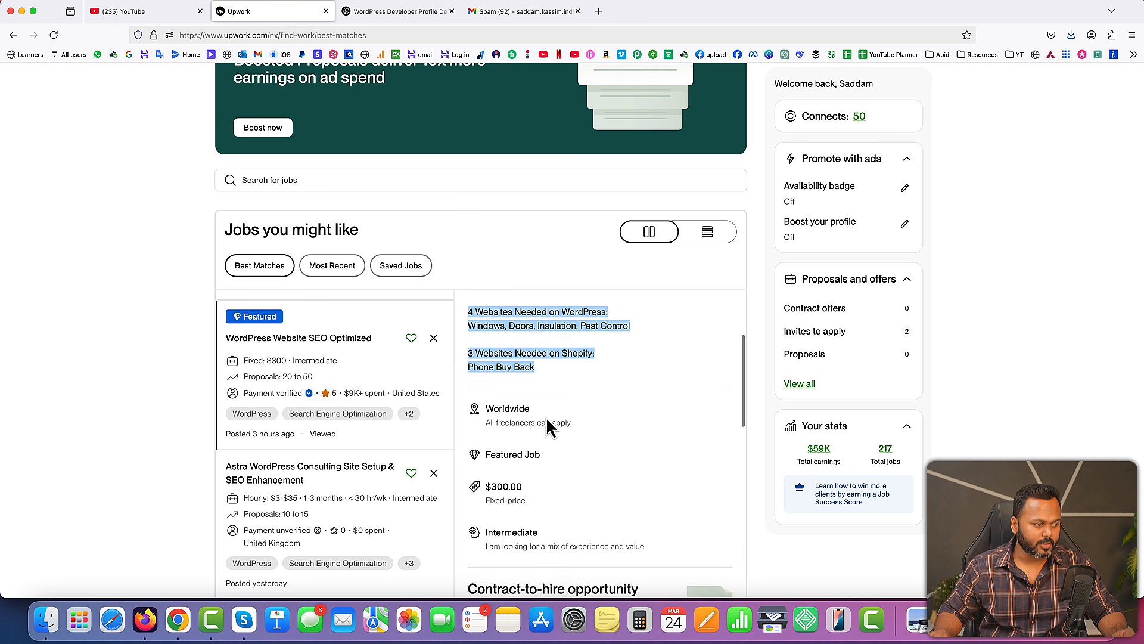
pyautogui.scroll(-6, 546, 417)
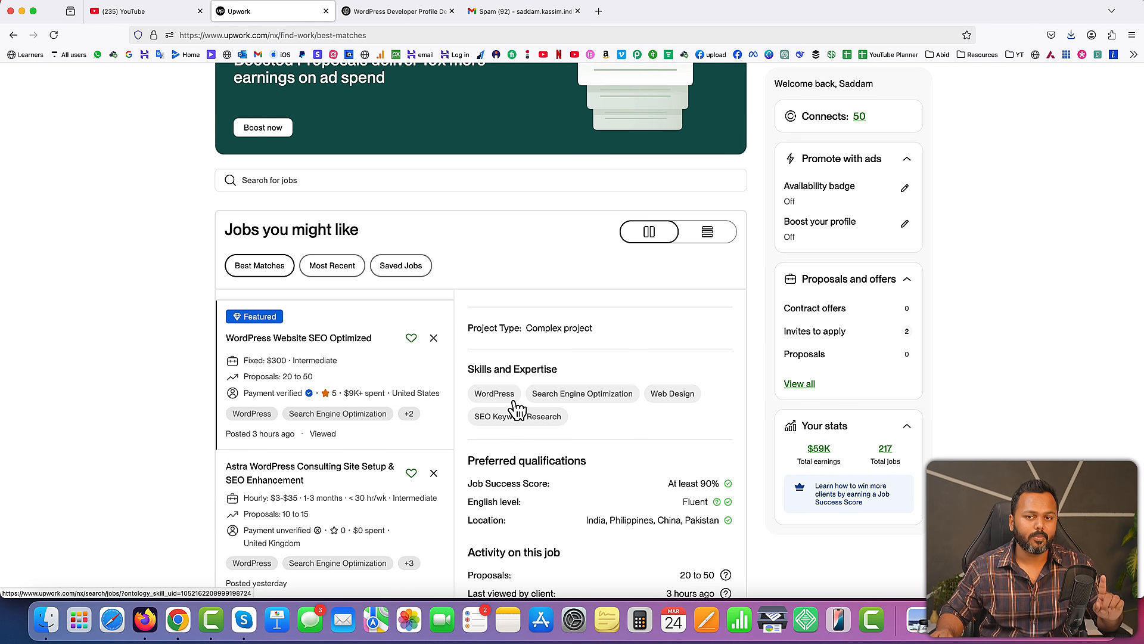
pyautogui.scroll(-3, 623, 403)
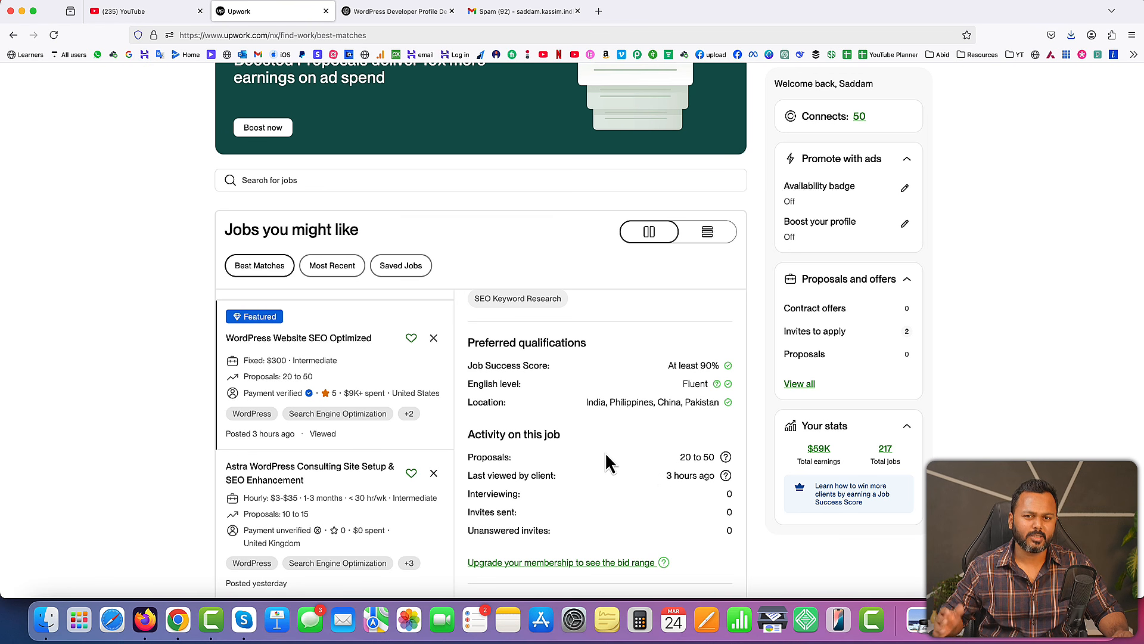
# Open the account settings and, from there, the account's own freelancer profile
pyautogui.scroll(10, 606, 453)
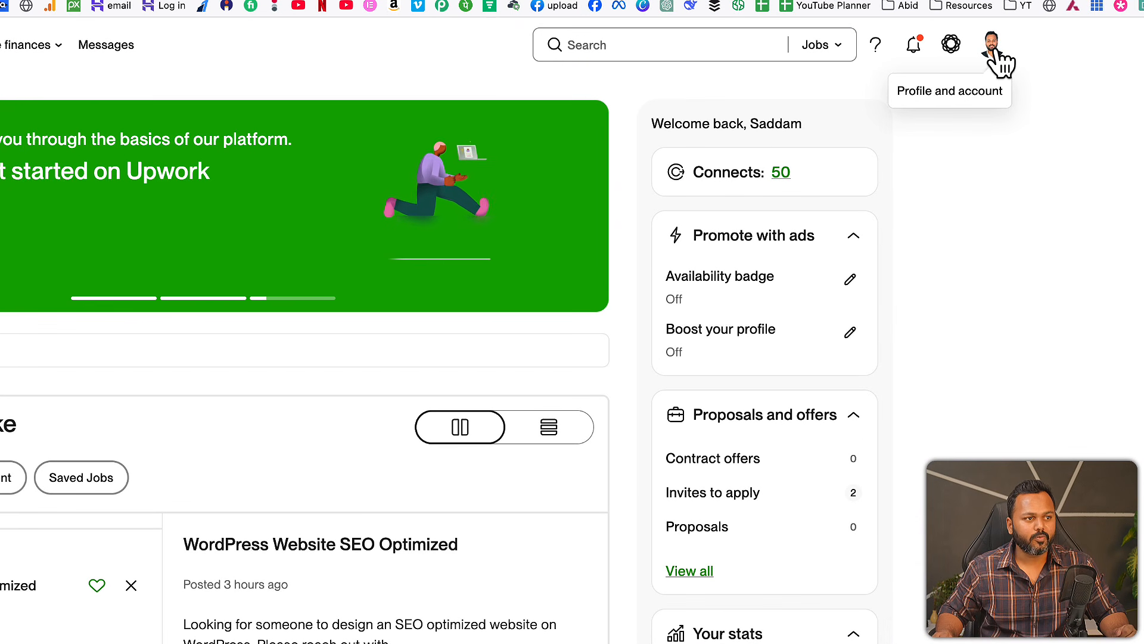
pyautogui.click(993, 51)
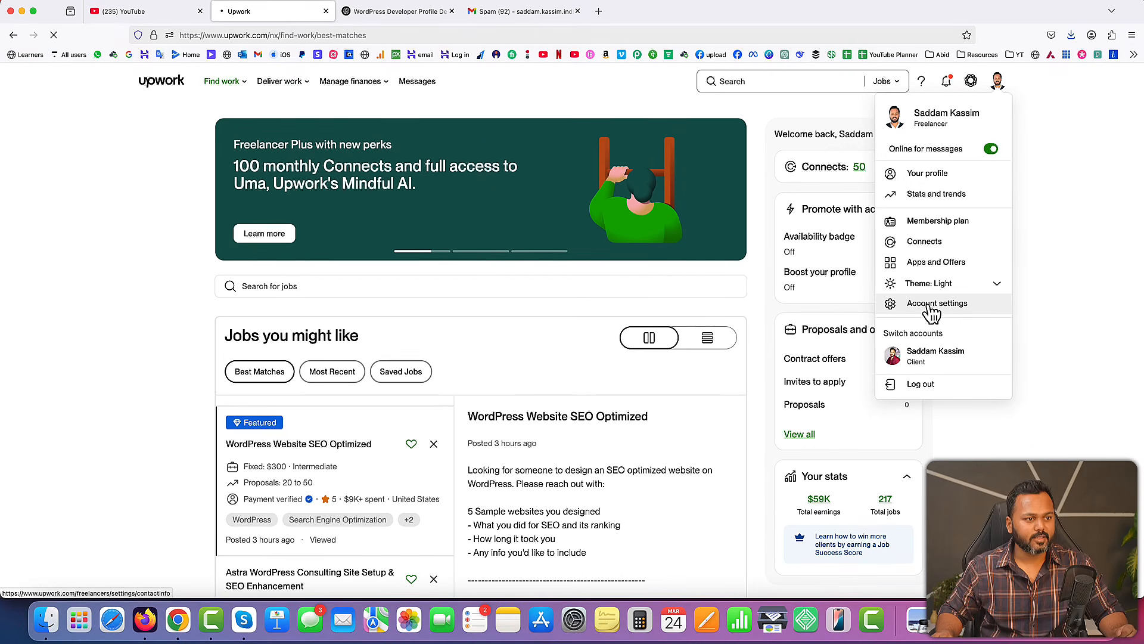
pyautogui.click(873, 382)
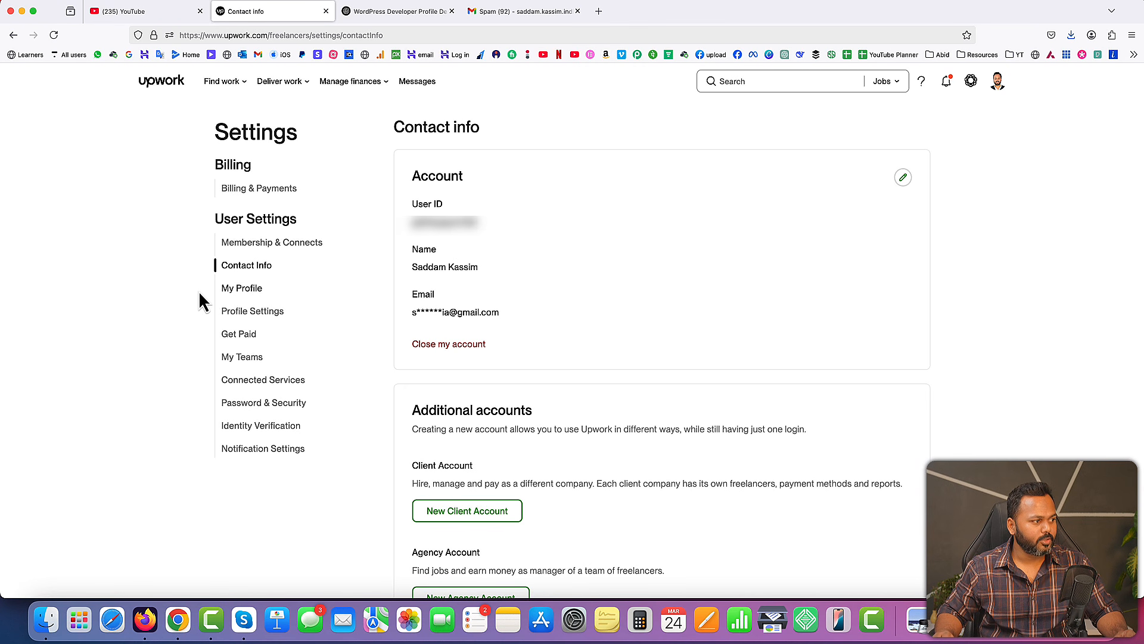
pyautogui.click(241, 288)
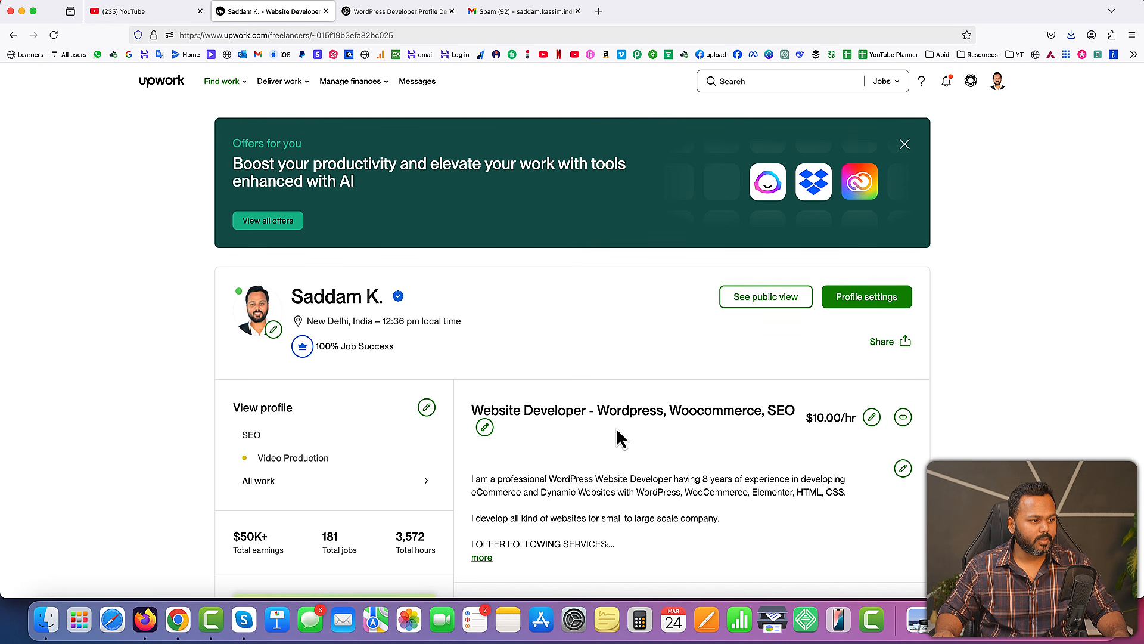
# Examine the freelancer profile's overview, personal details and completed work history
pyautogui.scroll(-6, 570, 453)
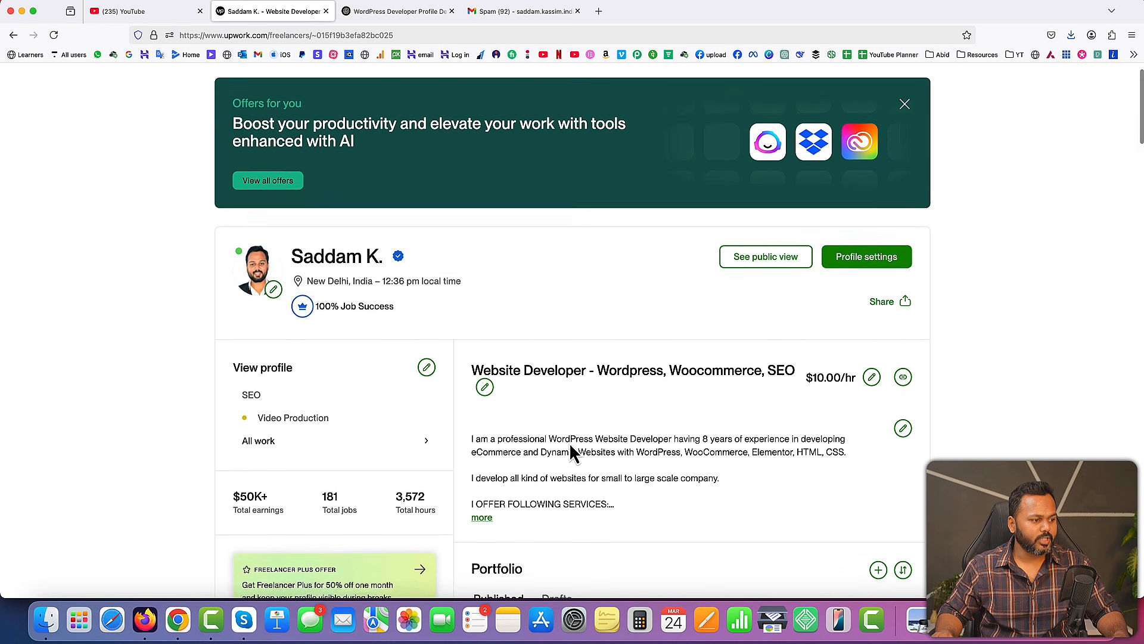
pyautogui.scroll(-14, 570, 446)
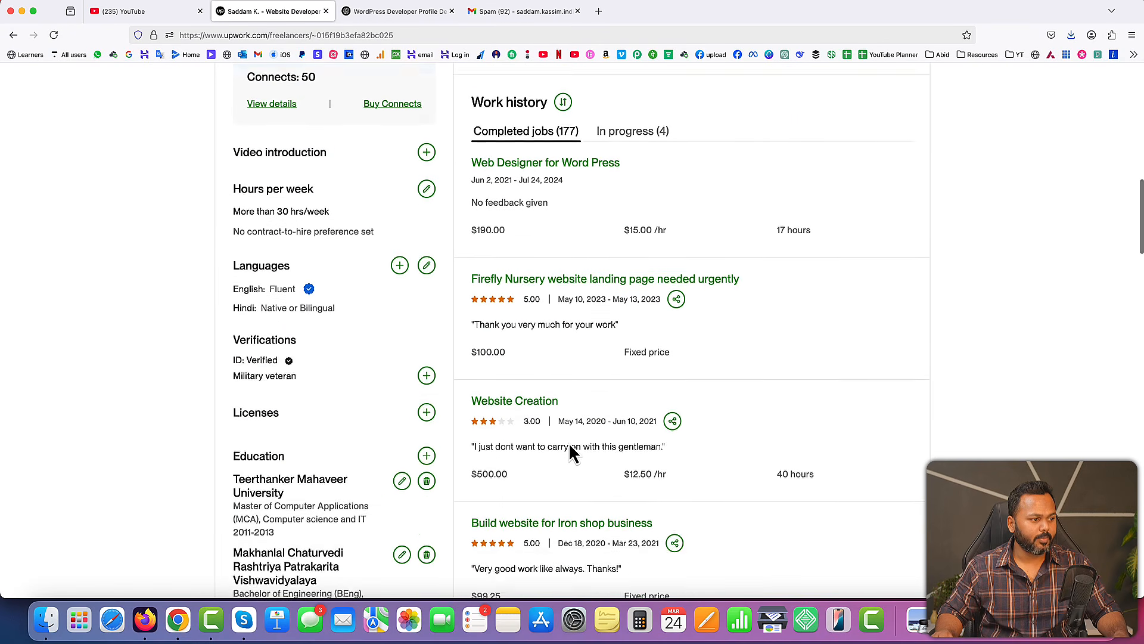
pyautogui.scroll(20, 570, 453)
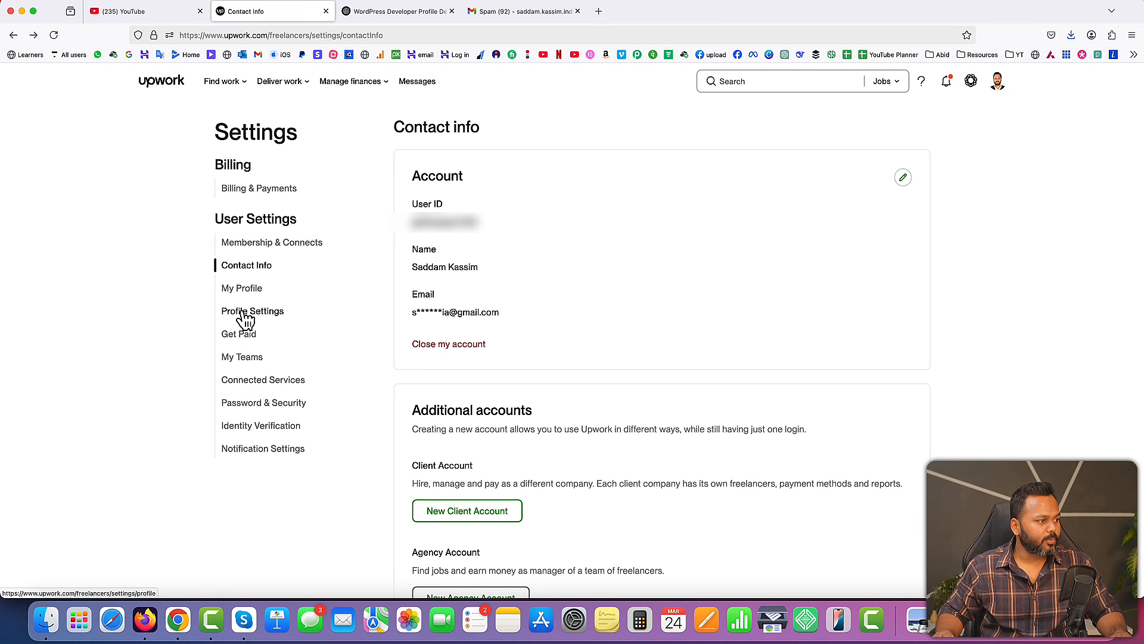
# Open the account's Profile Settings and set the profile visibility to Public
pyautogui.click(245, 315)
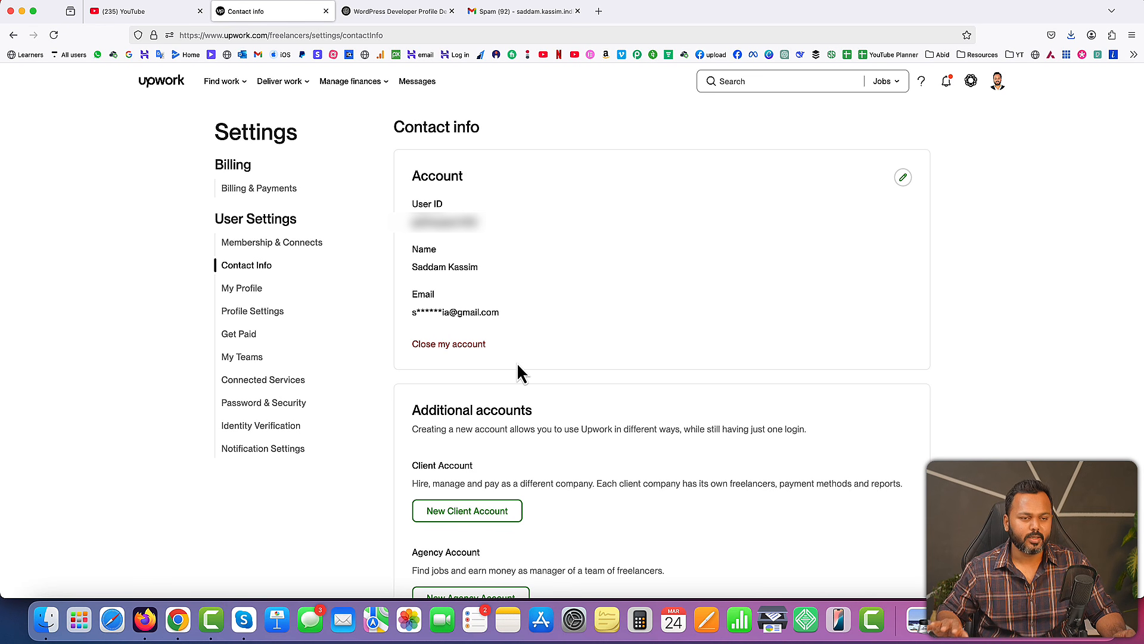
pyautogui.click(243, 316)
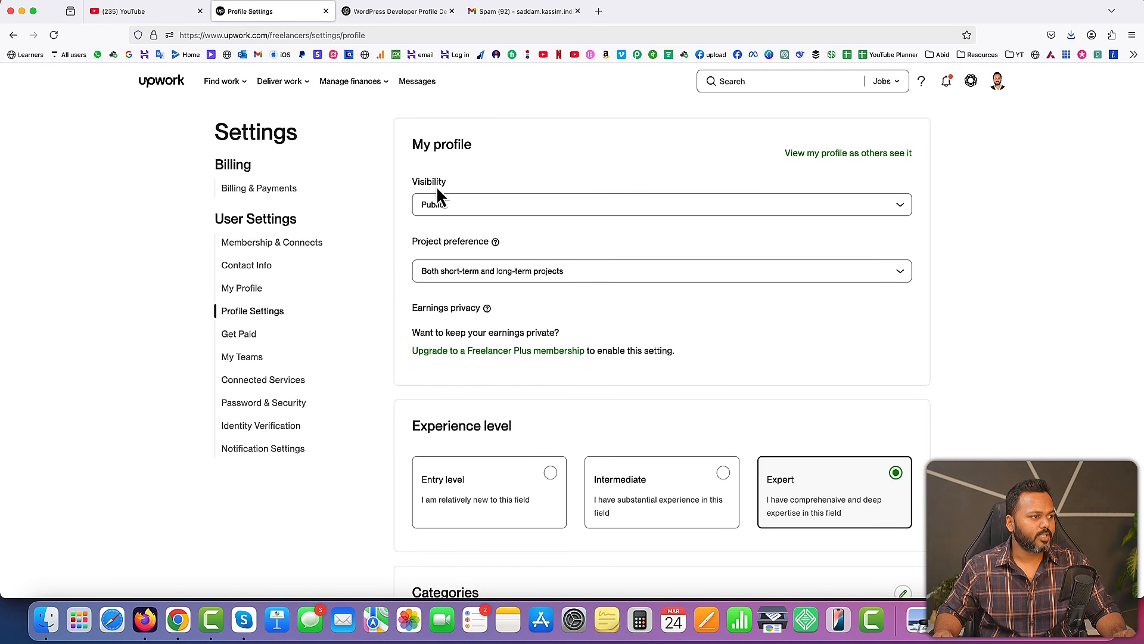
pyautogui.click(471, 206)
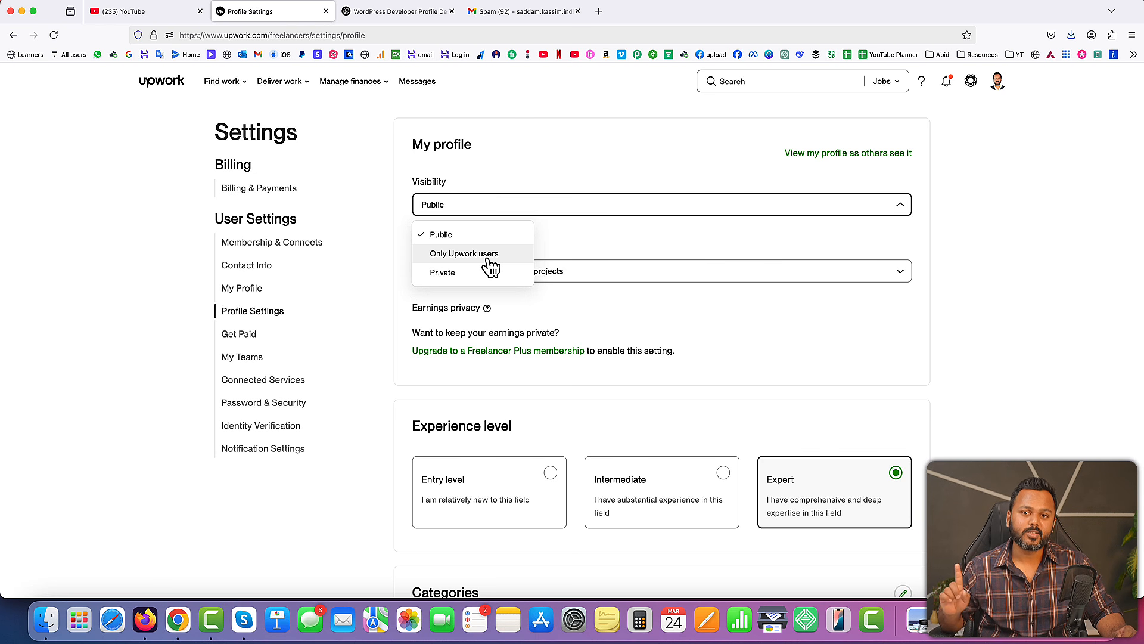
pyautogui.click(459, 239)
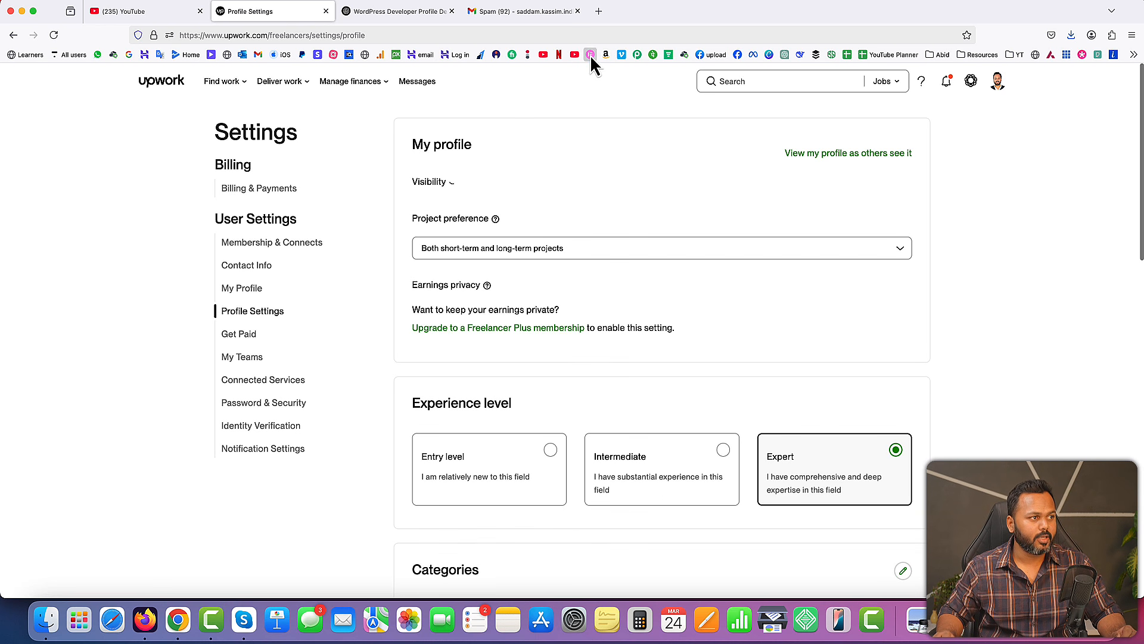
# Search Google in a new tab for the freelancer's full name followed by "upwork"
pyautogui.click(598, 12)
pyautogui.click(129, 54)
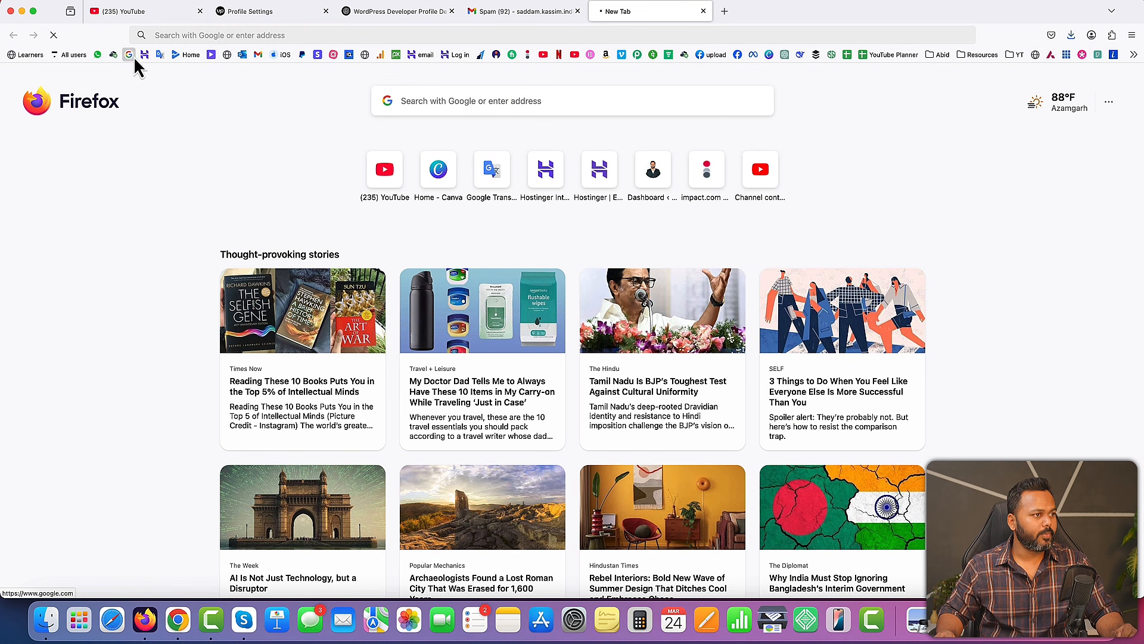
pyautogui.write('sadda')
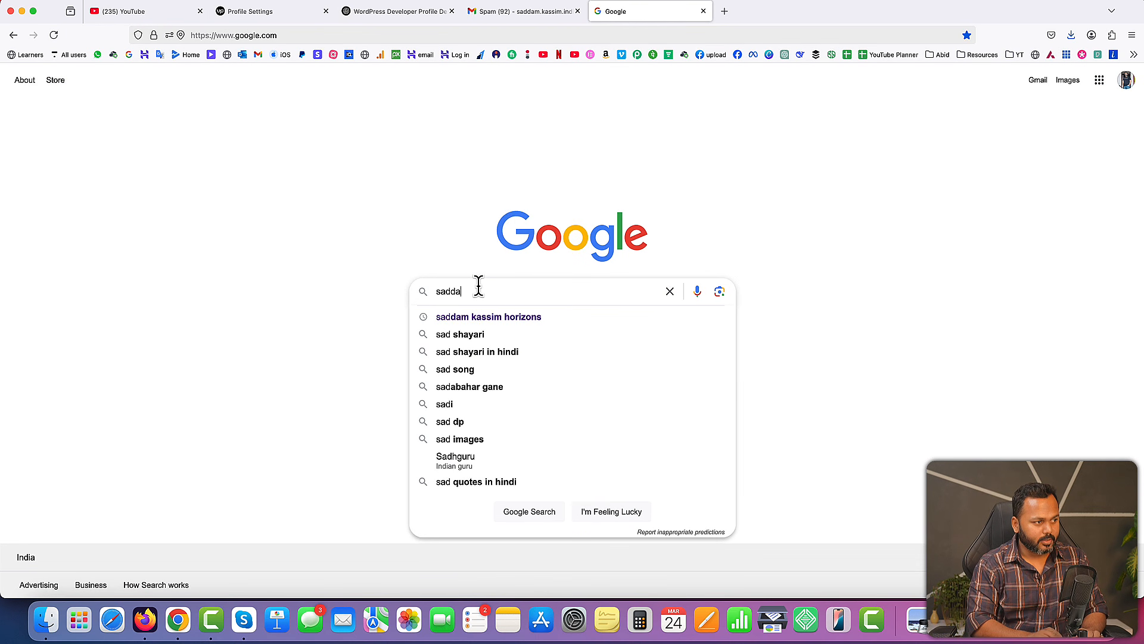
pyautogui.write('m kassim upwork')
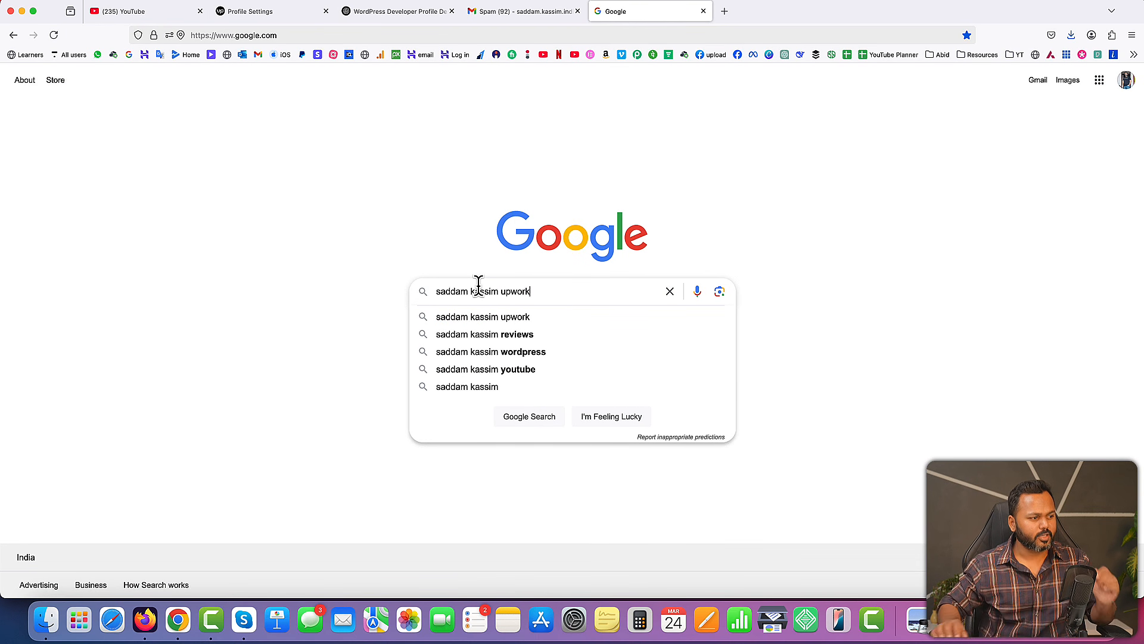
pyautogui.click(474, 319)
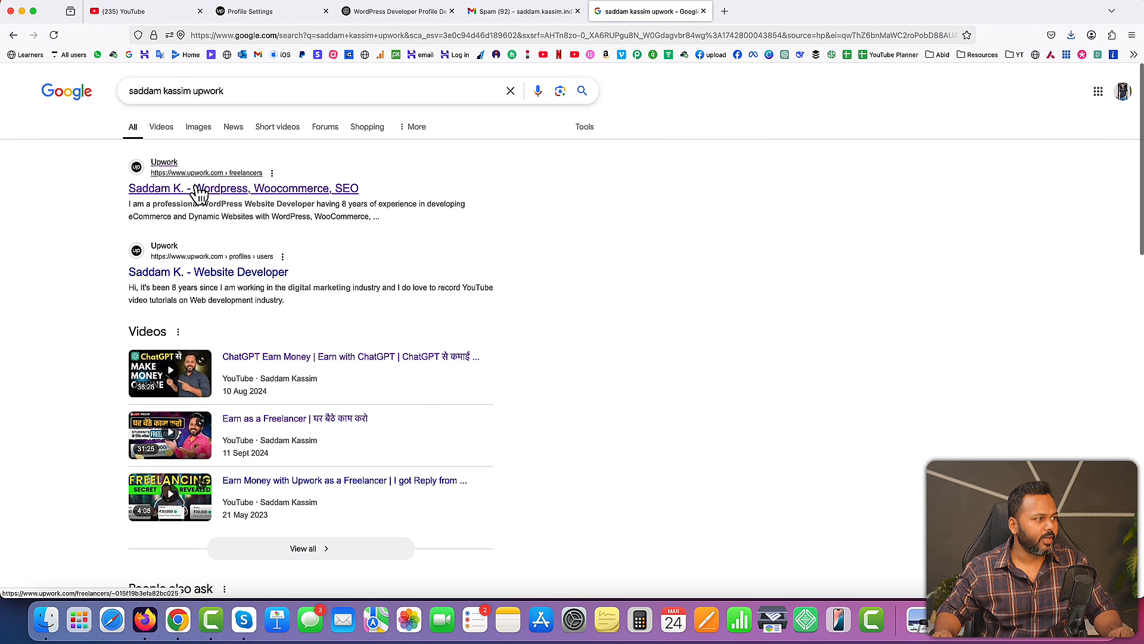
# Open the Wordpress, Woocommerce, SEO freelancer result in a new tab, and compare the profile settings with the Google results
pyautogui.rightClick(160, 190)
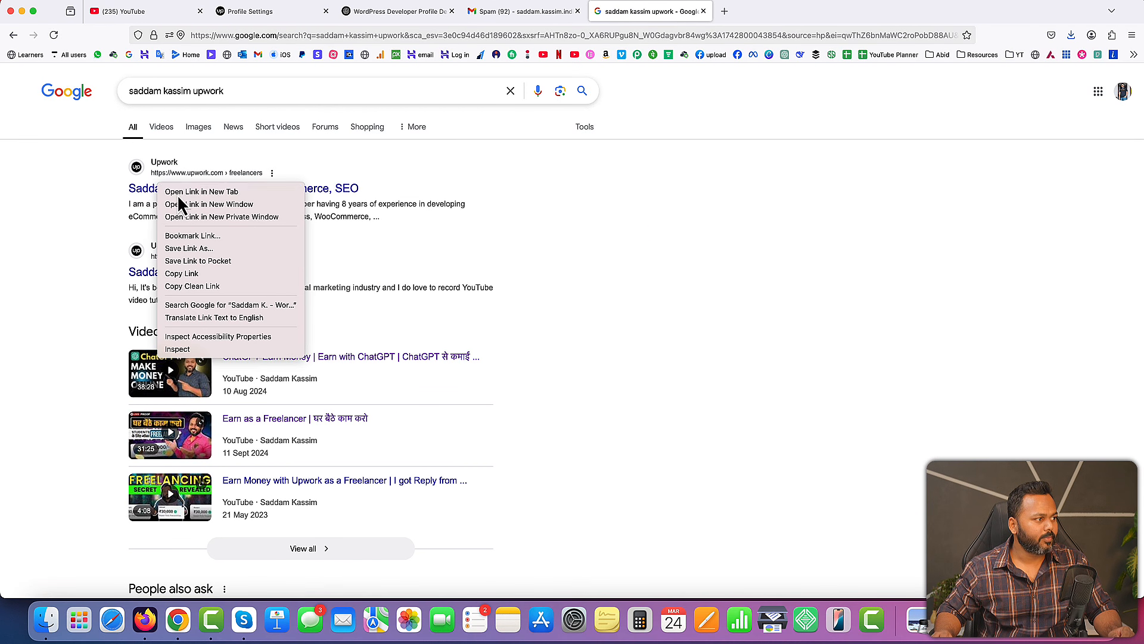
pyautogui.click(177, 192)
pyautogui.click(773, 18)
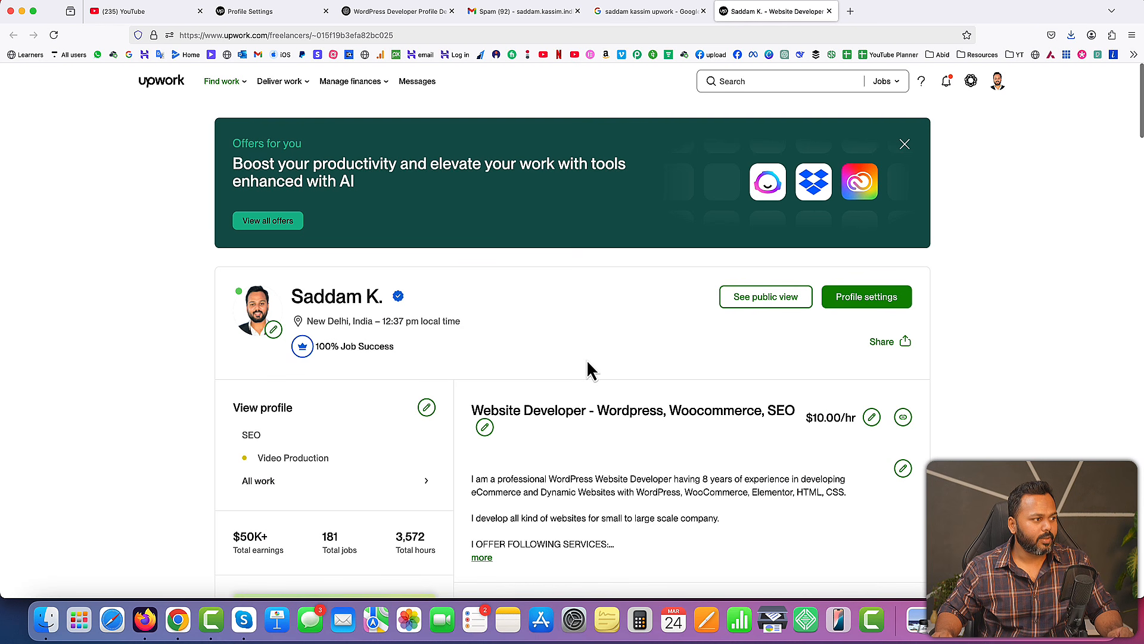
pyautogui.click(274, 11)
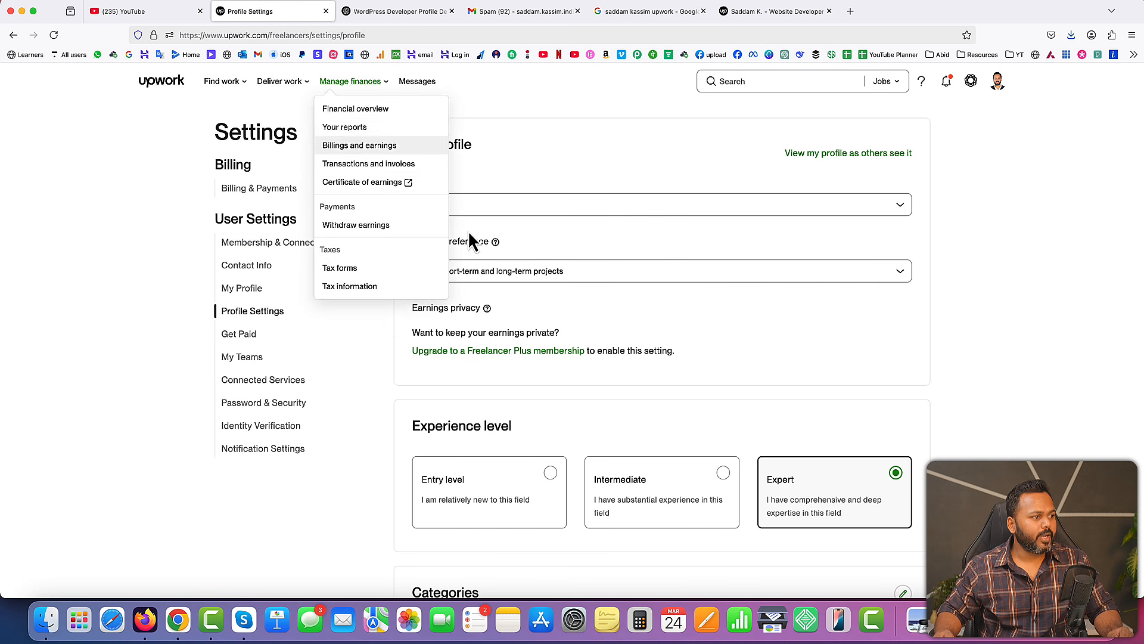
pyautogui.click(648, 13)
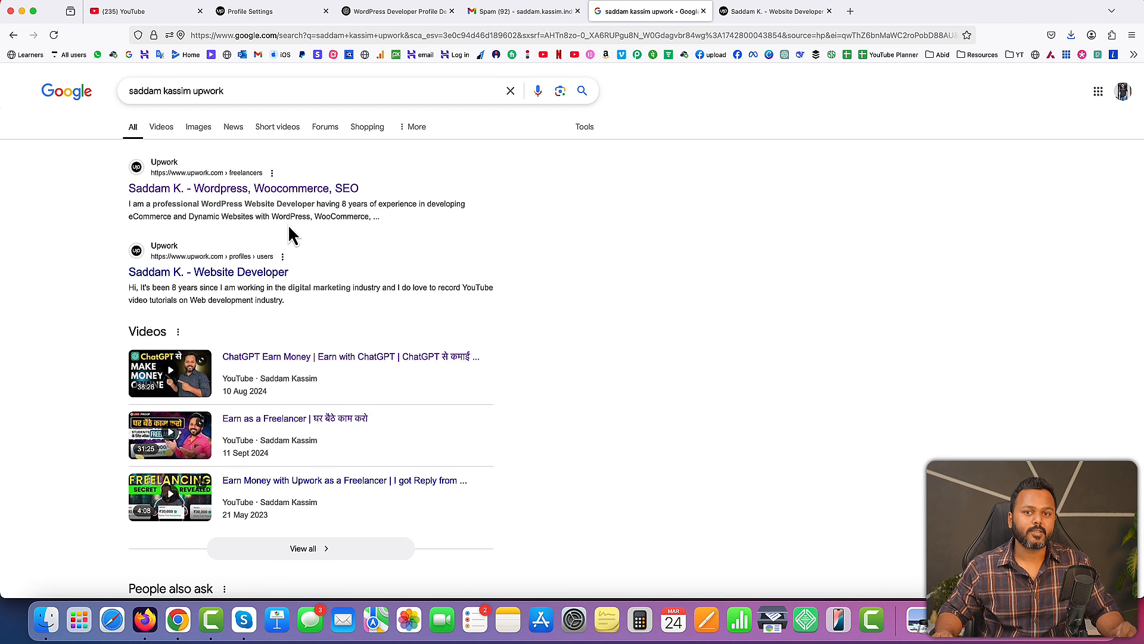
# Return to Profile Settings and choose "Both short-term and long-term projects" as the project preference
pyautogui.click(313, 15)
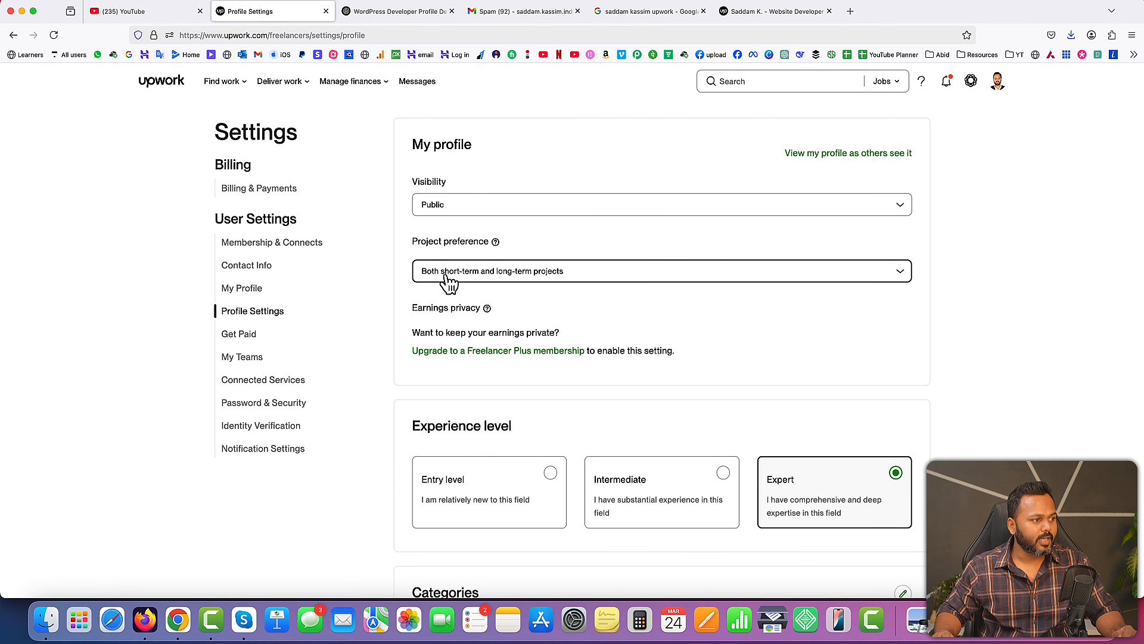
pyautogui.click(544, 277)
pyautogui.click(544, 301)
# Examine the experience level, categories and specialized profiles sections of the profile settings
pyautogui.scroll(-2, 615, 298)
pyautogui.scroll(-5, 617, 302)
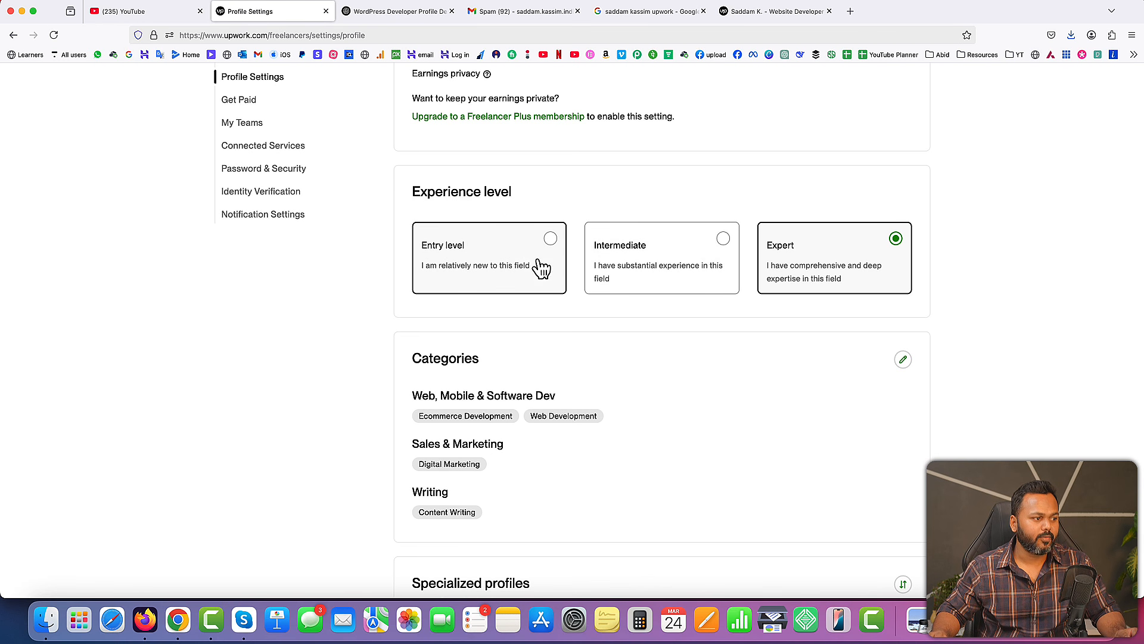
pyautogui.scroll(-3, 605, 336)
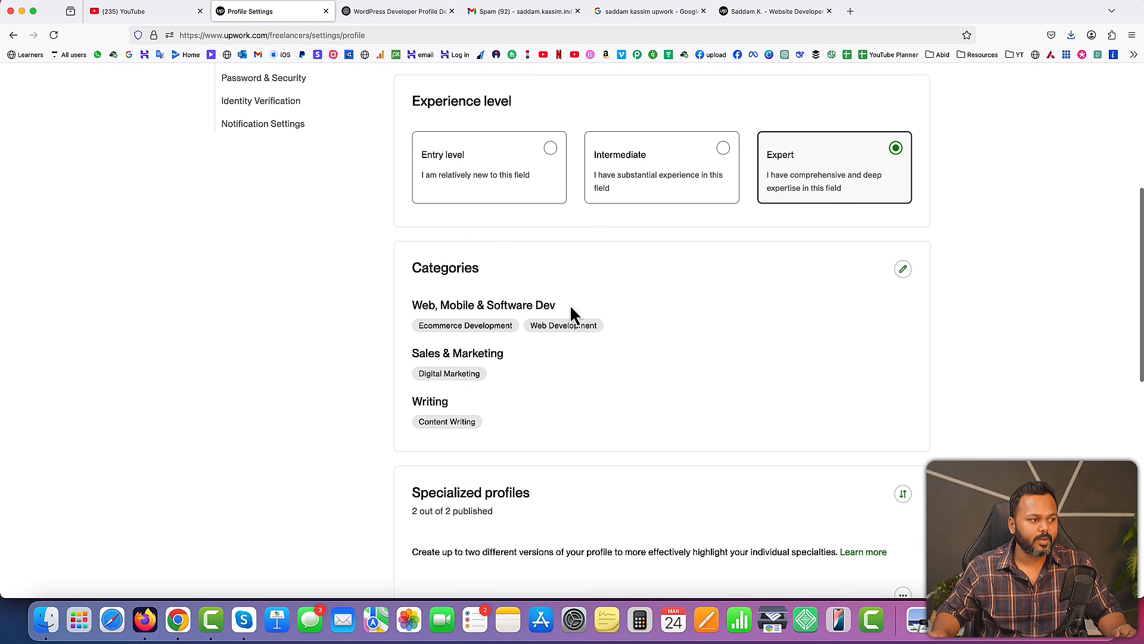
pyautogui.scroll(-10, 622, 368)
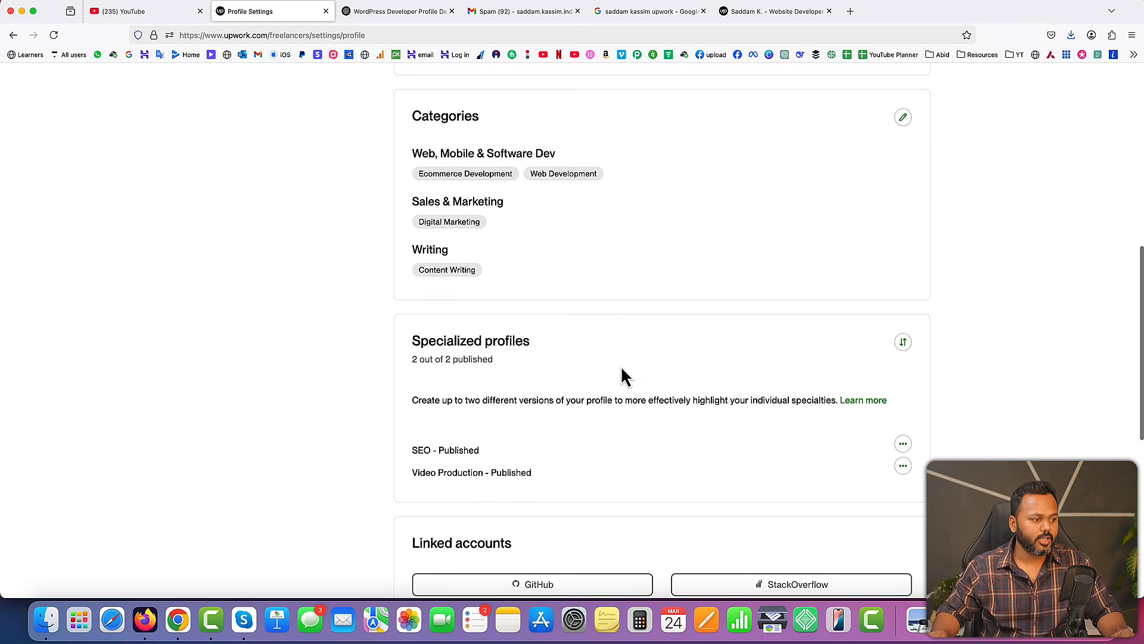
pyautogui.scroll(10, 621, 366)
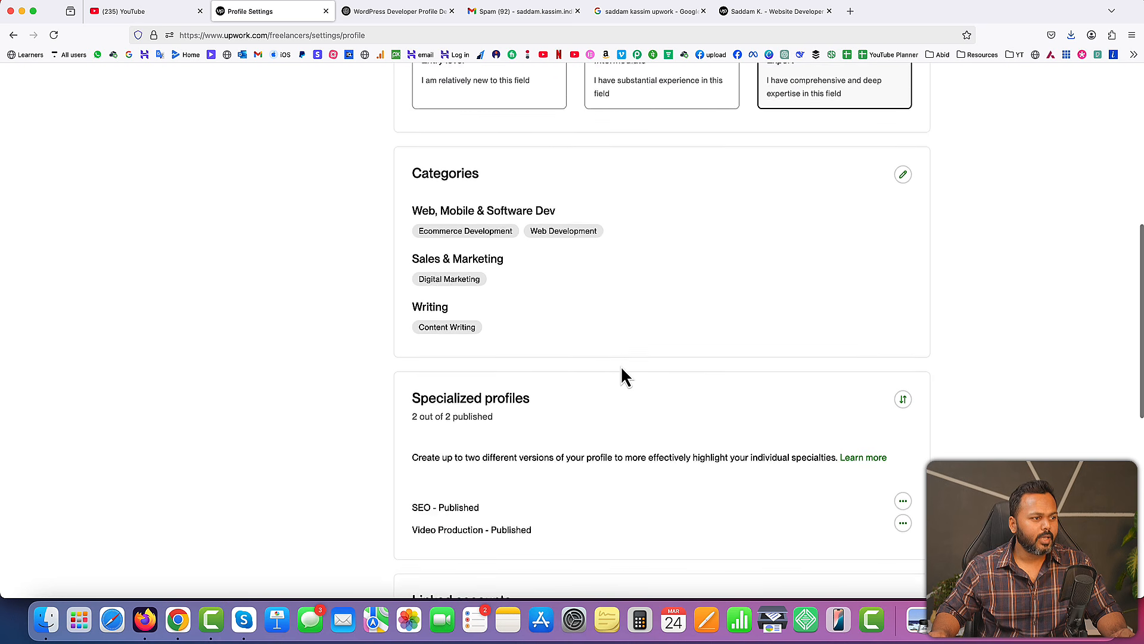
pyautogui.scroll(2, 620, 366)
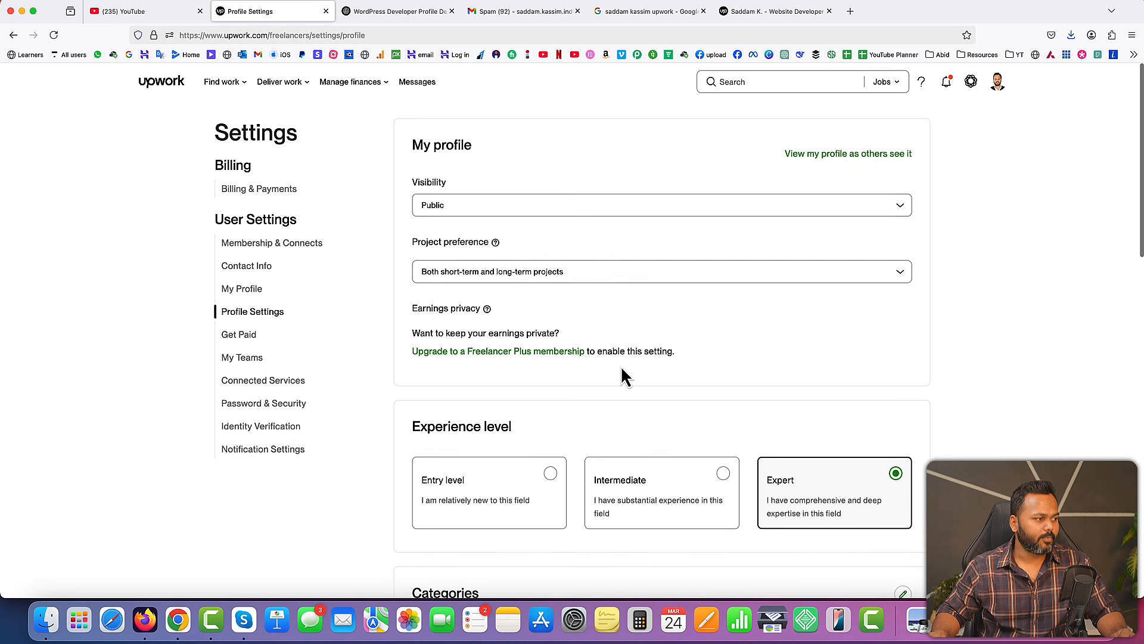
# Open the Get Paid settings and examine the available balance, highlighting its heading and amount
pyautogui.click(238, 335)
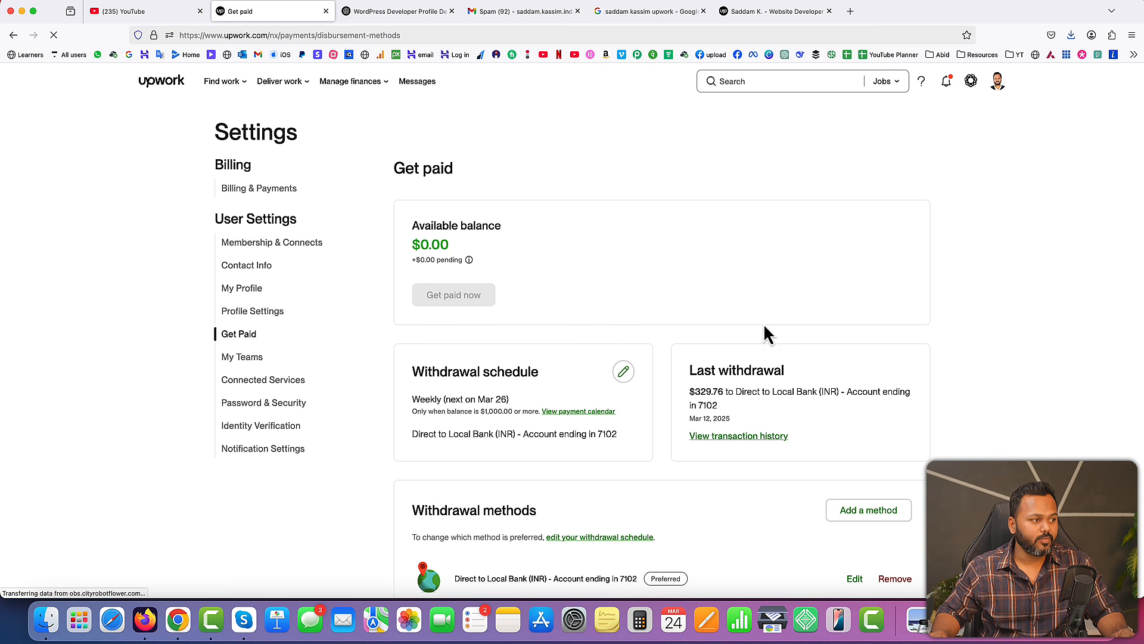
pyautogui.moveTo(412, 227); pyautogui.dragTo(493, 225)
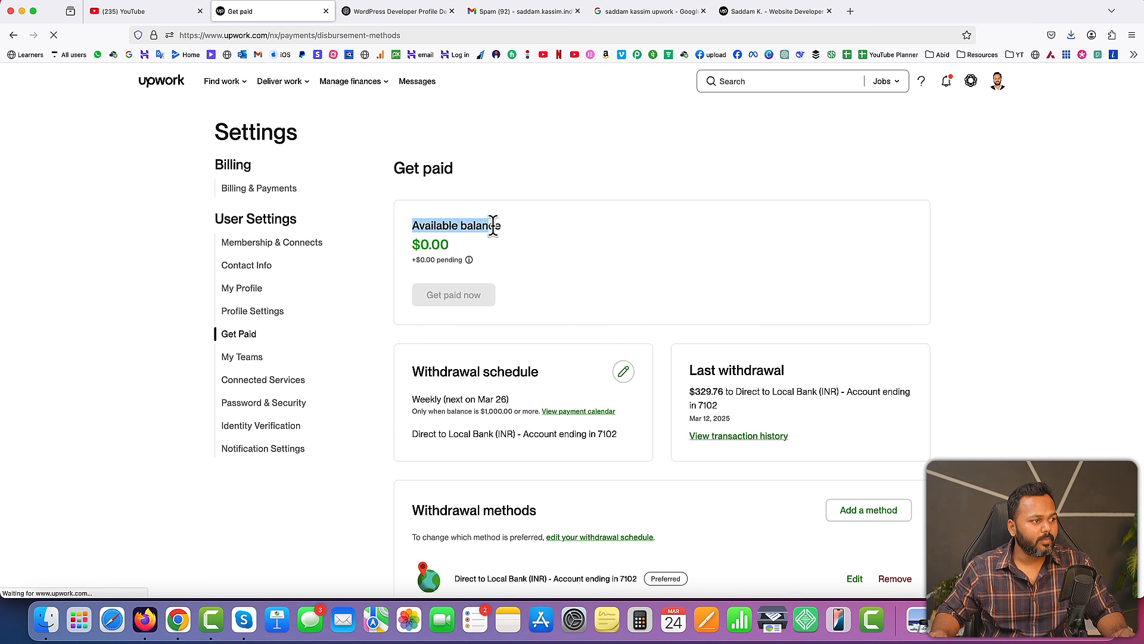
pyautogui.moveTo(413, 244); pyautogui.dragTo(446, 243)
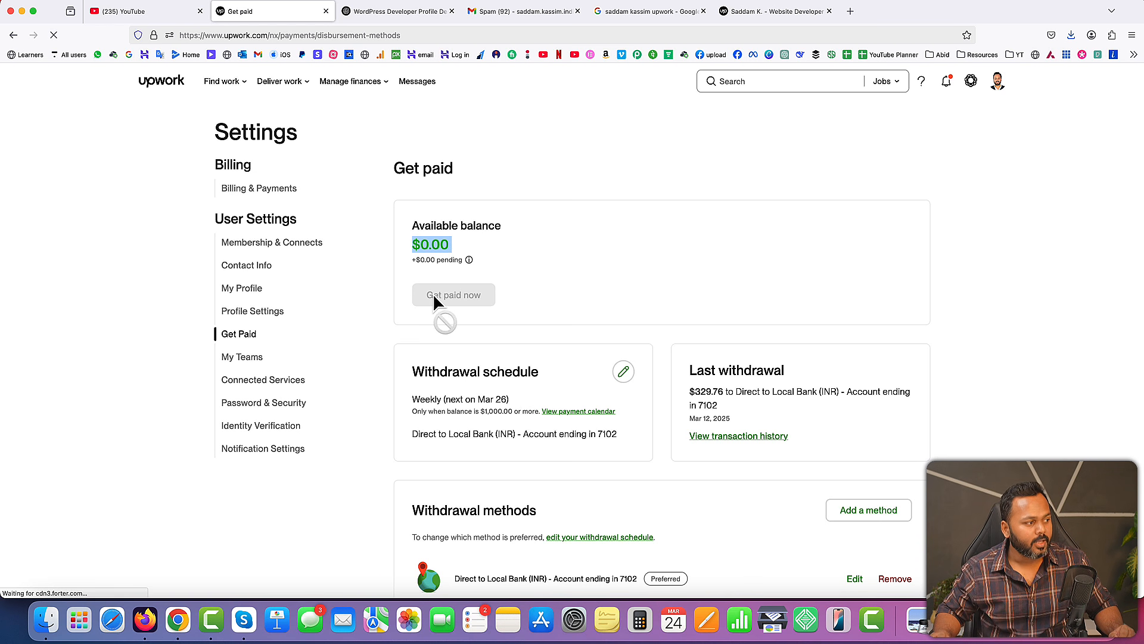
pyautogui.click(405, 236)
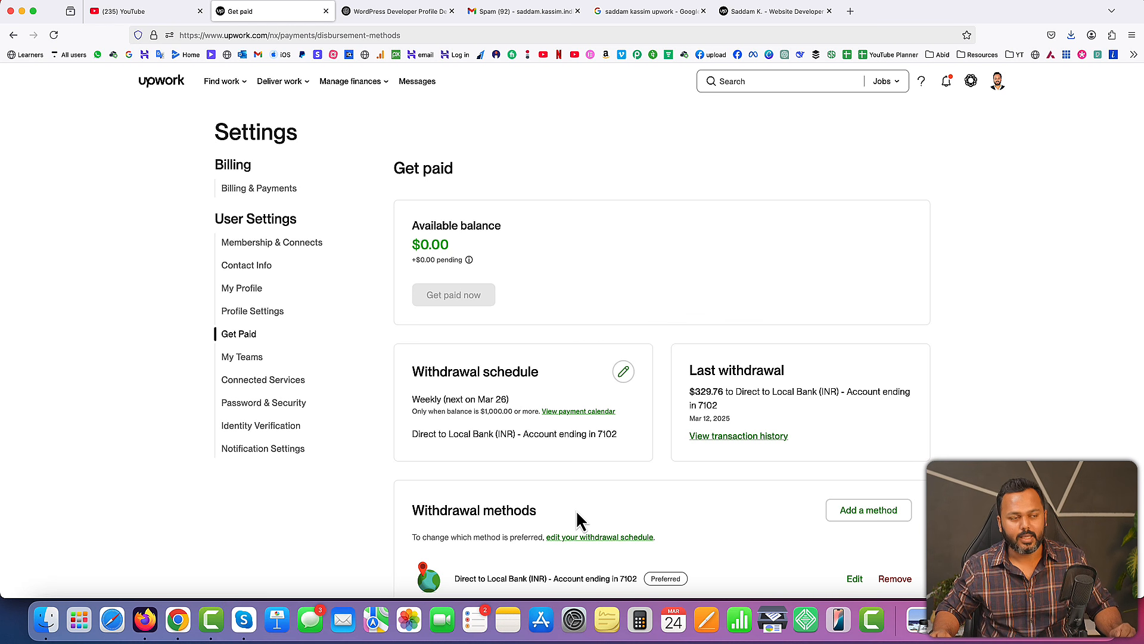
# Open the Identity Verification settings and check the account's verification status
pyautogui.click(251, 430)
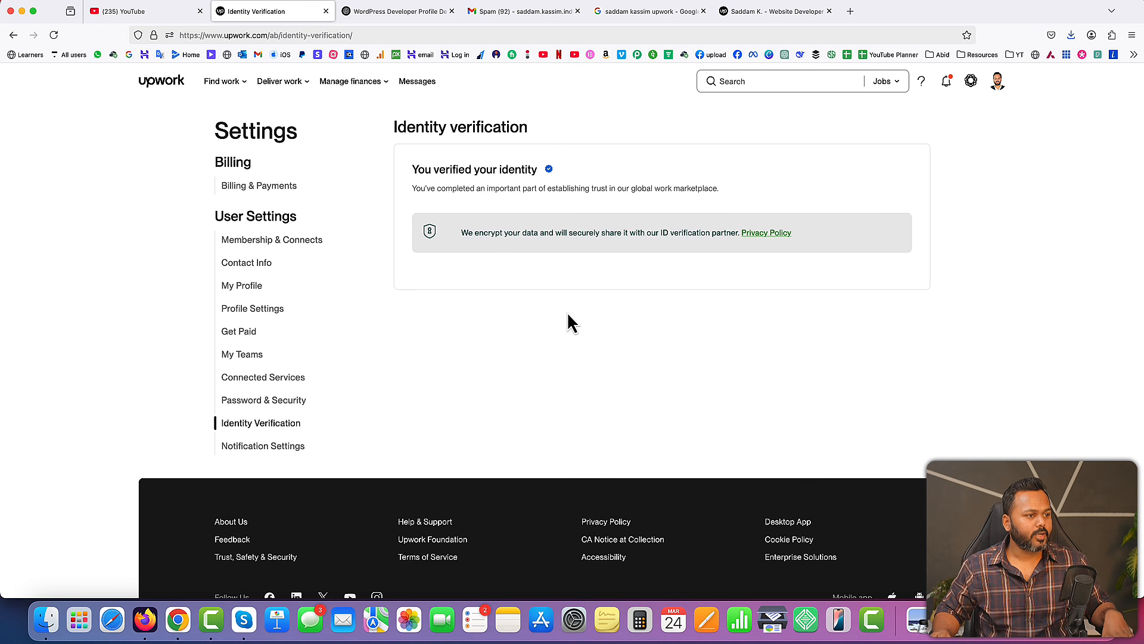
pyautogui.moveTo(411, 170); pyautogui.dragTo(546, 177)
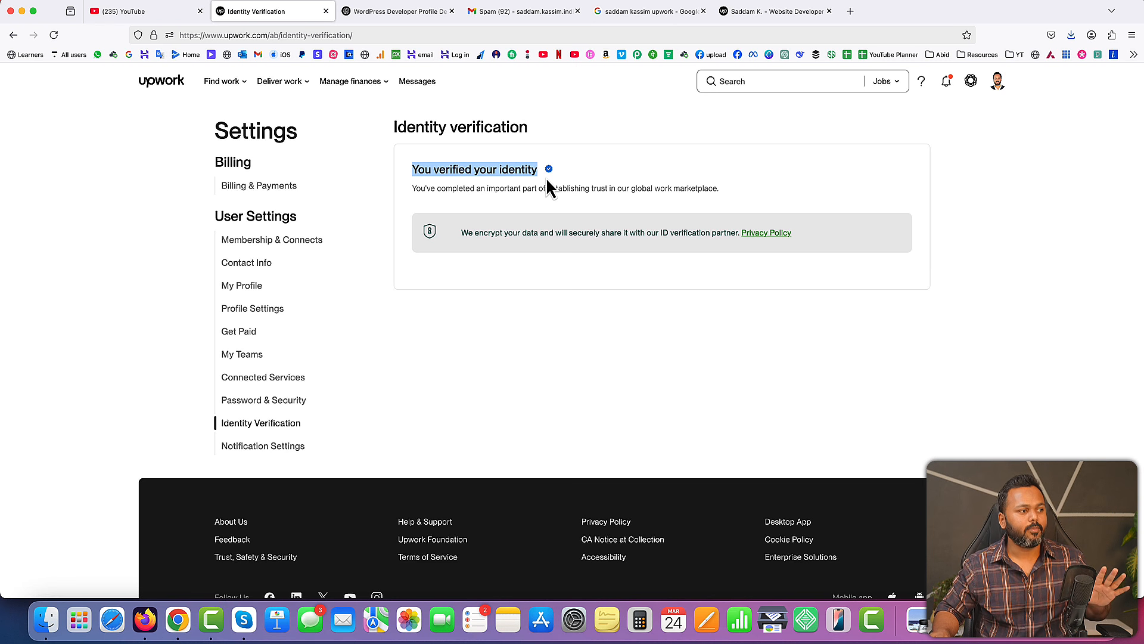
pyautogui.click(546, 177)
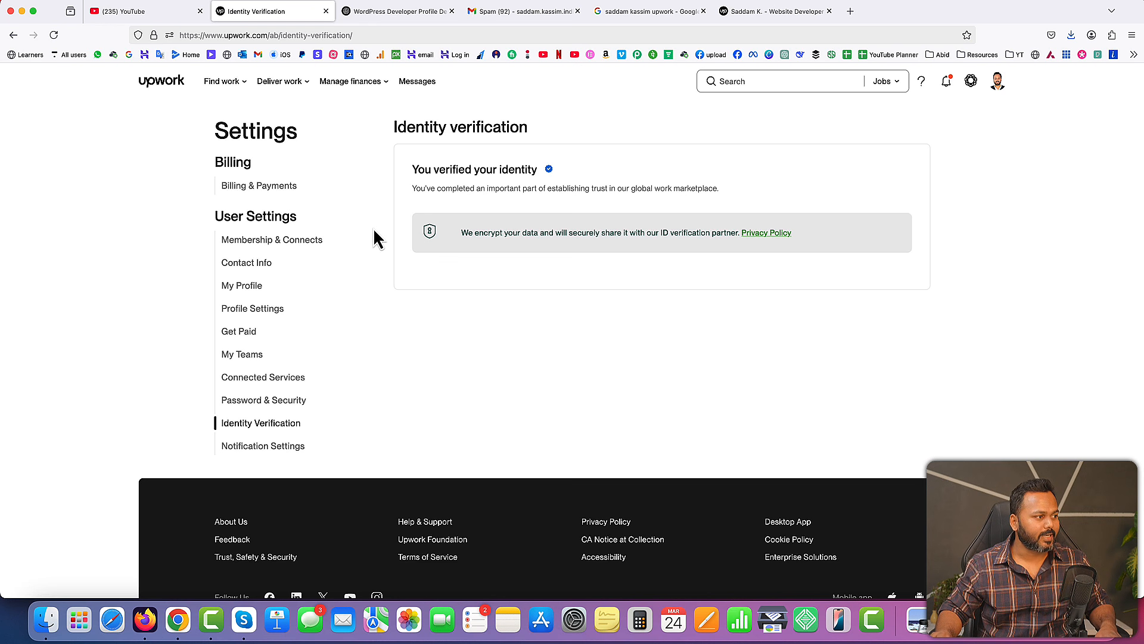
# Check the Connects balance in the Membership & Connects settings and open the membership plan comparison
pyautogui.click(268, 243)
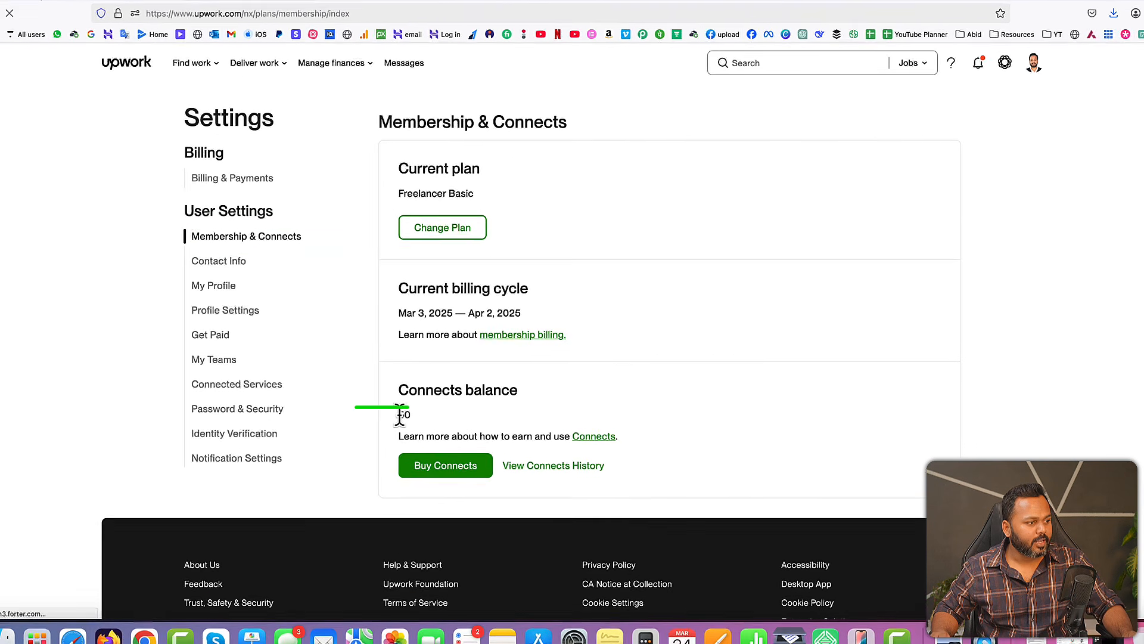
pyautogui.doubleClick(417, 410)
pyautogui.click(404, 438)
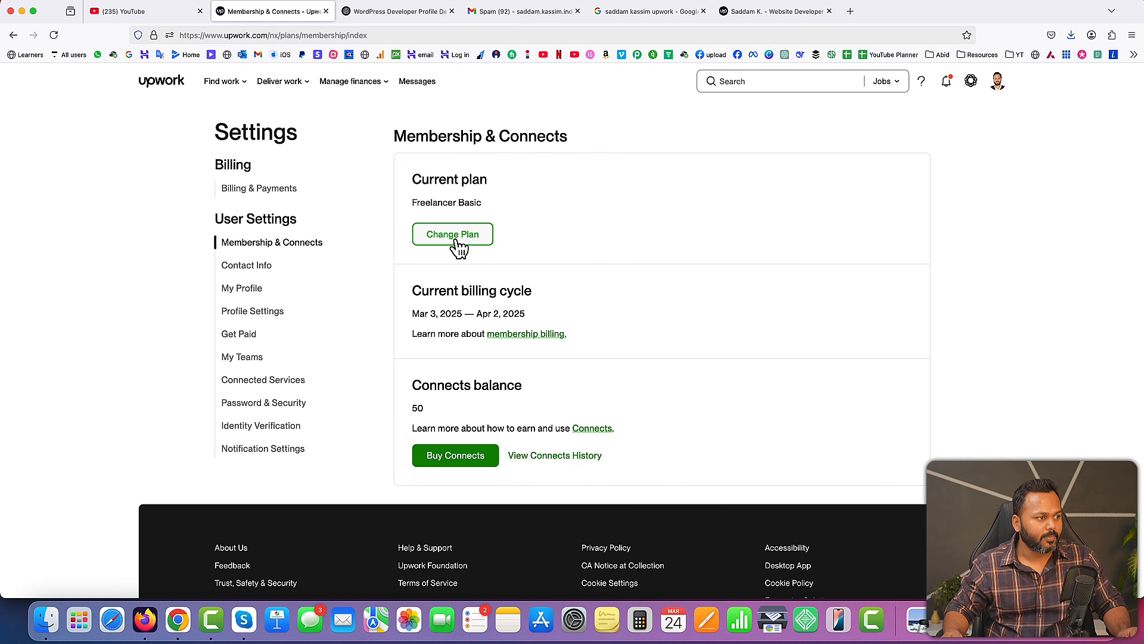
pyautogui.click(459, 244)
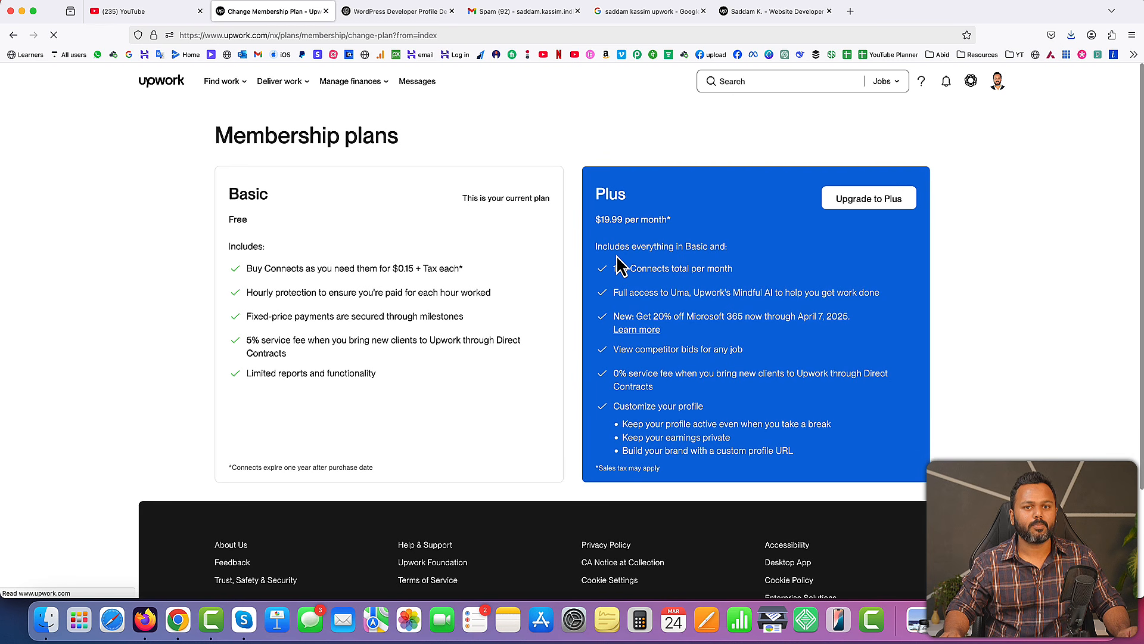
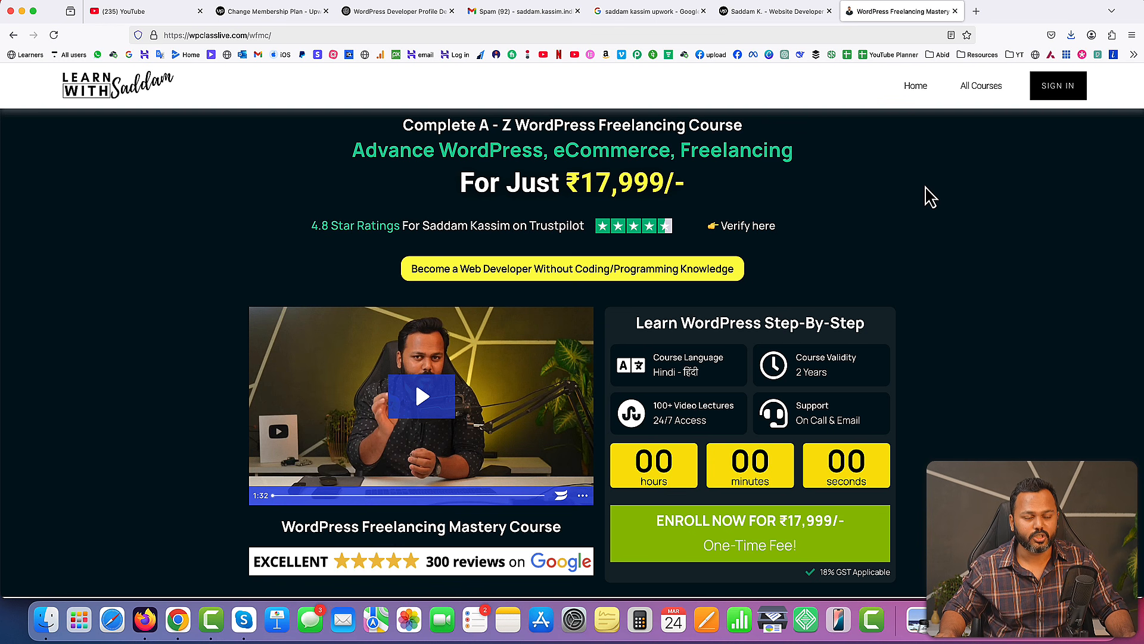
# Examine the WordPress Freelancing Mastery Course page, including its syllabus modules, student reviews, learning outcomes and enrolment offer
pyautogui.scroll(-7, 1009, 322)
pyautogui.scroll(-12, 1009, 322)
pyautogui.scroll(-6, 1009, 322)
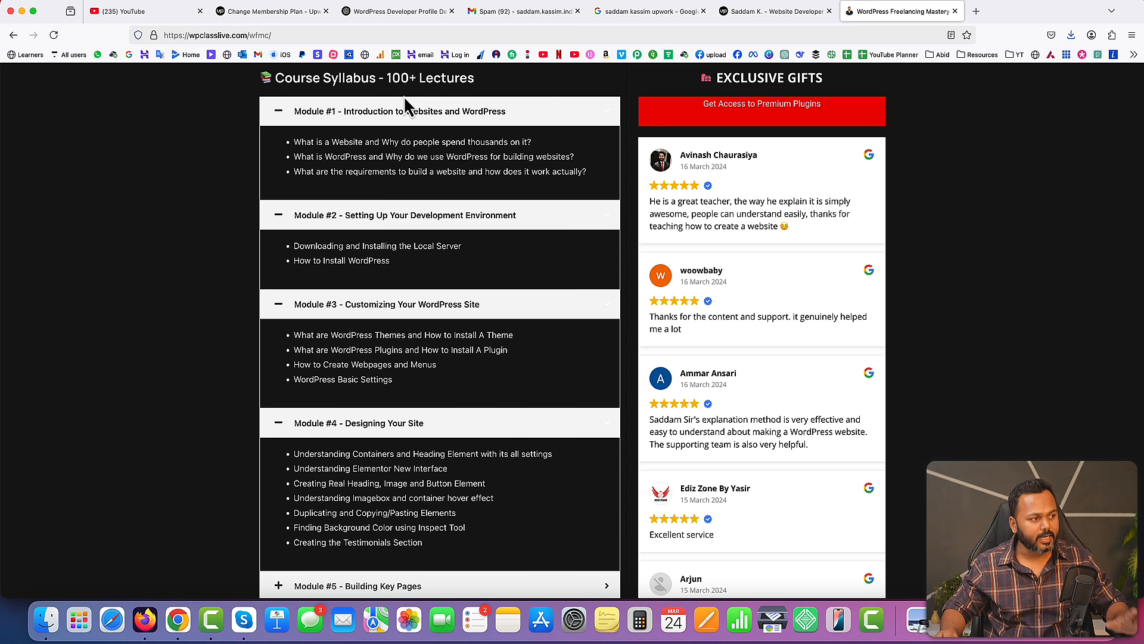
pyautogui.scroll(-7, 464, 255)
pyautogui.scroll(-4, 468, 262)
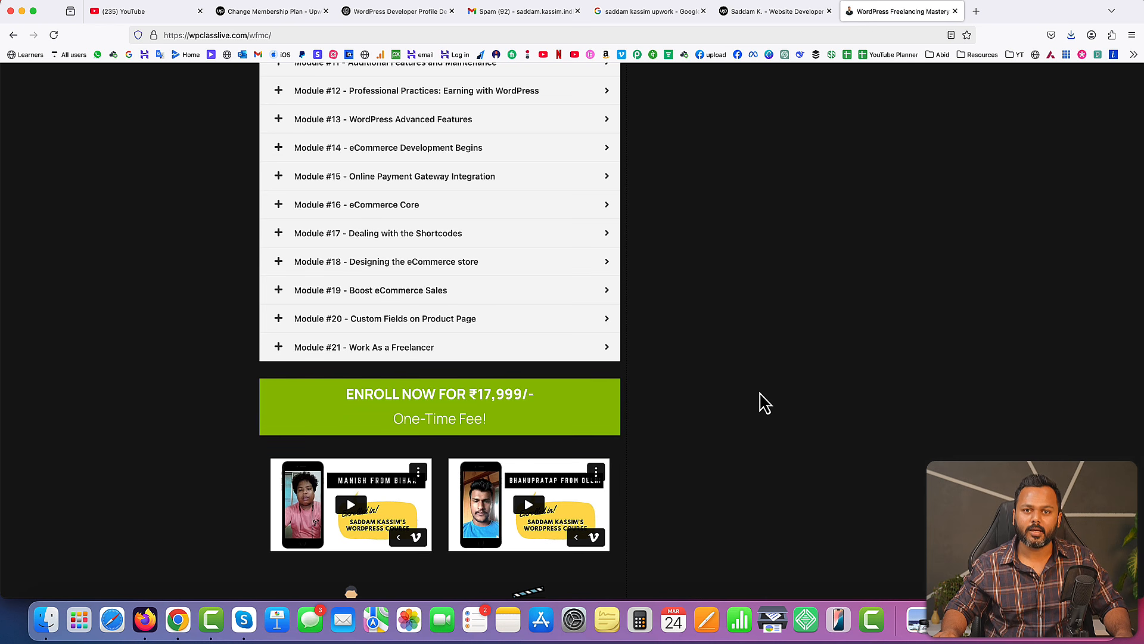
pyautogui.scroll(20, 758, 401)
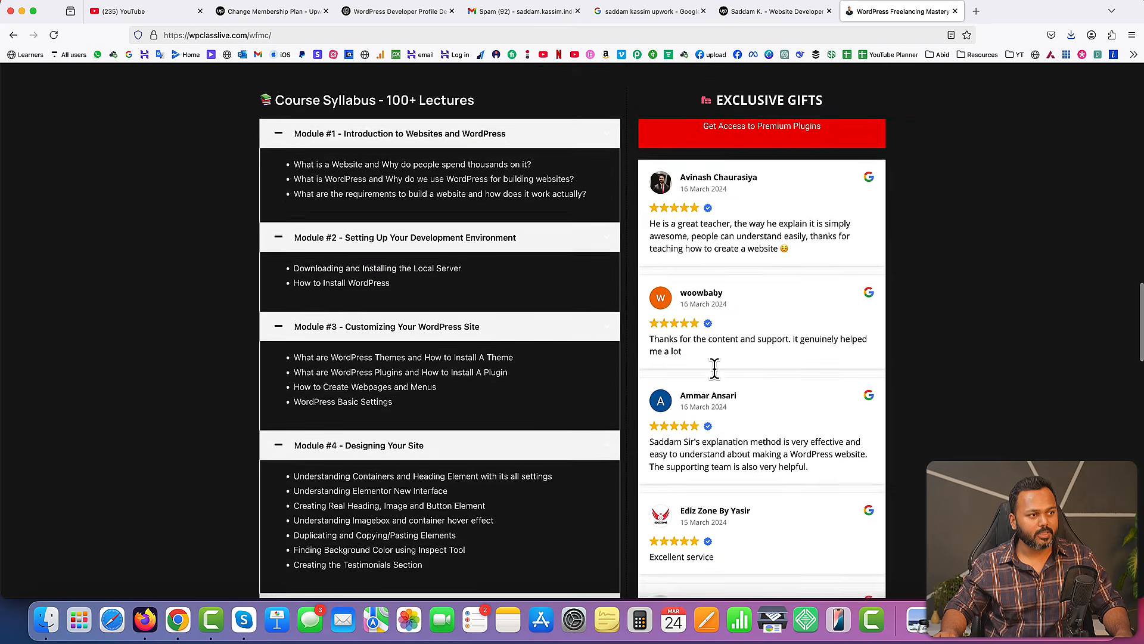
pyautogui.scroll(2, 888, 355)
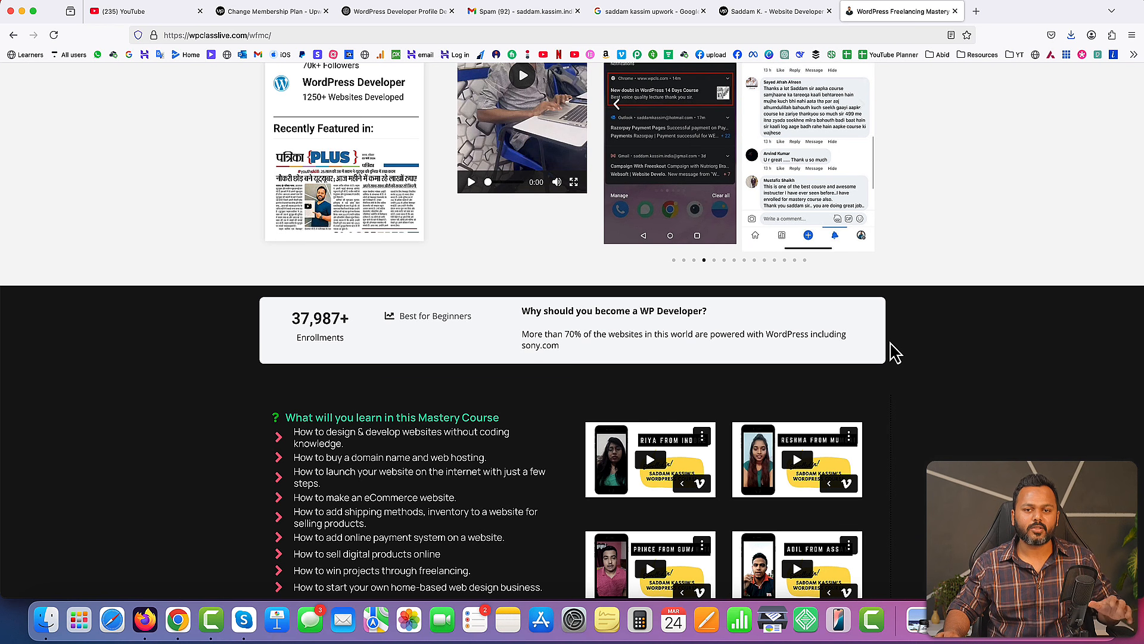
pyautogui.scroll(10, 891, 350)
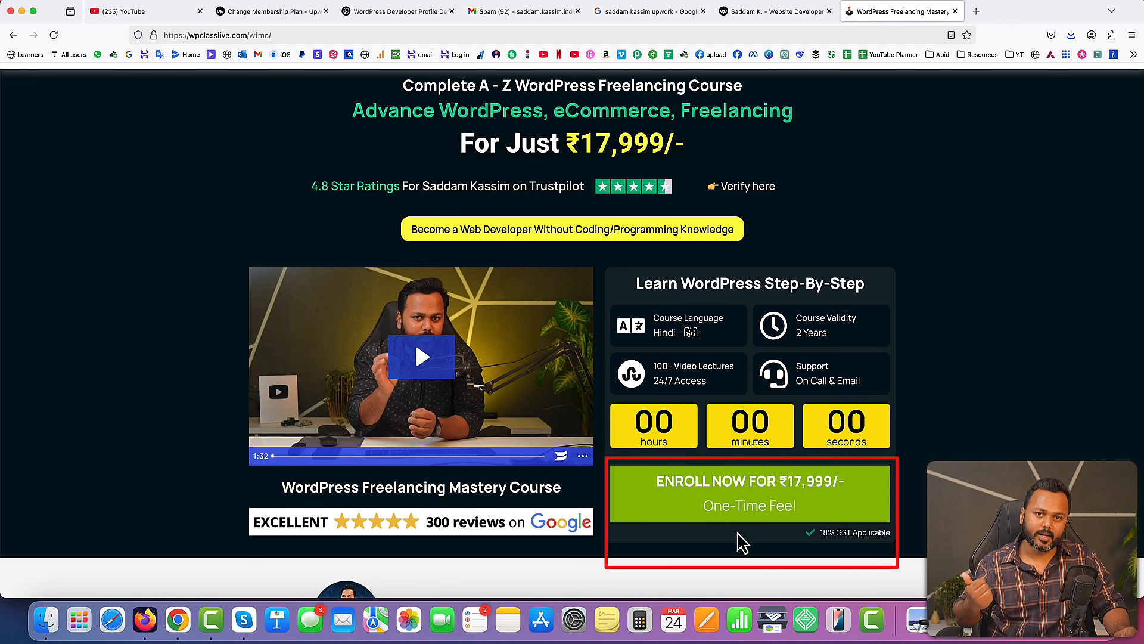
pyautogui.scroll(-1, 743, 542)
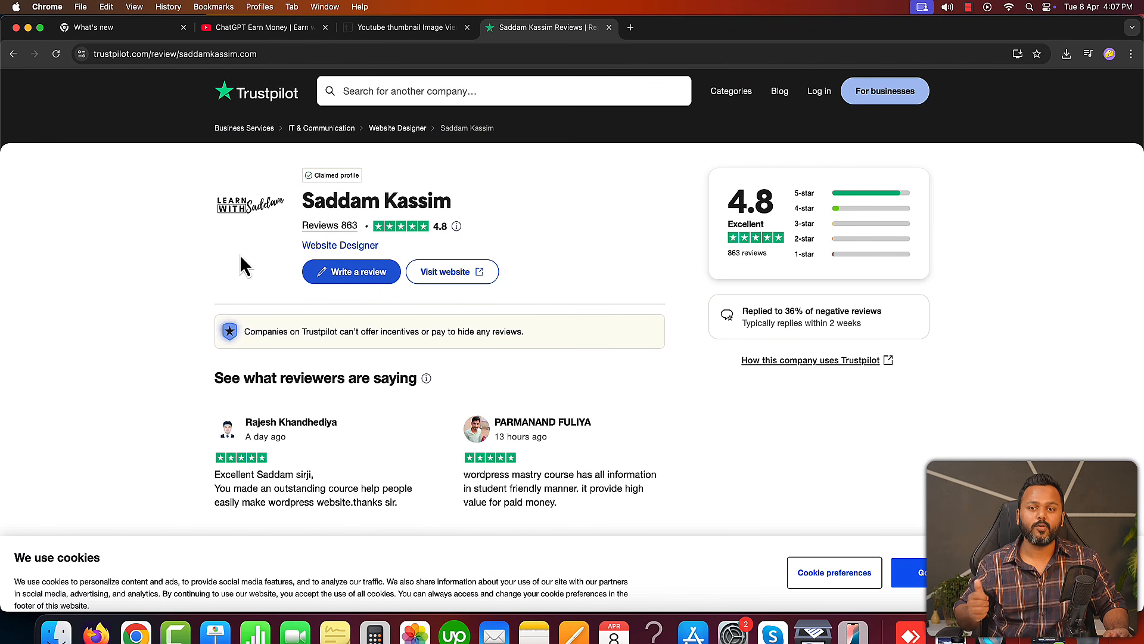
# Read through the course instructor's Trustpilot page, covering the review summary, company details and individual customer reviews
pyautogui.scroll(-5, 239, 370)
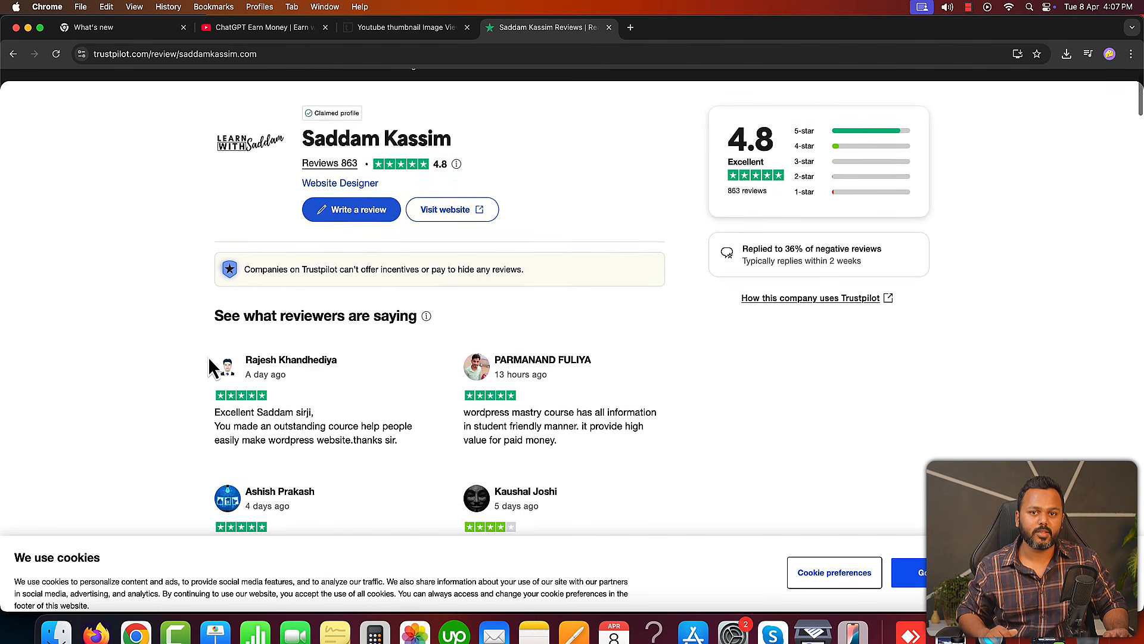
pyautogui.click(322, 424)
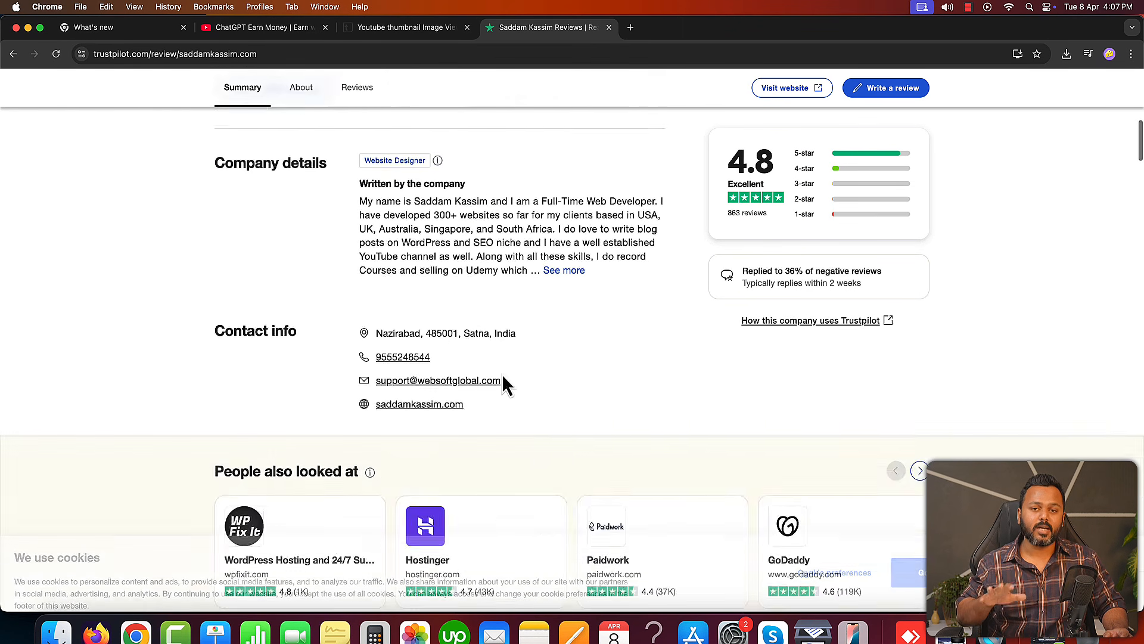
pyautogui.scroll(-8, 624, 356)
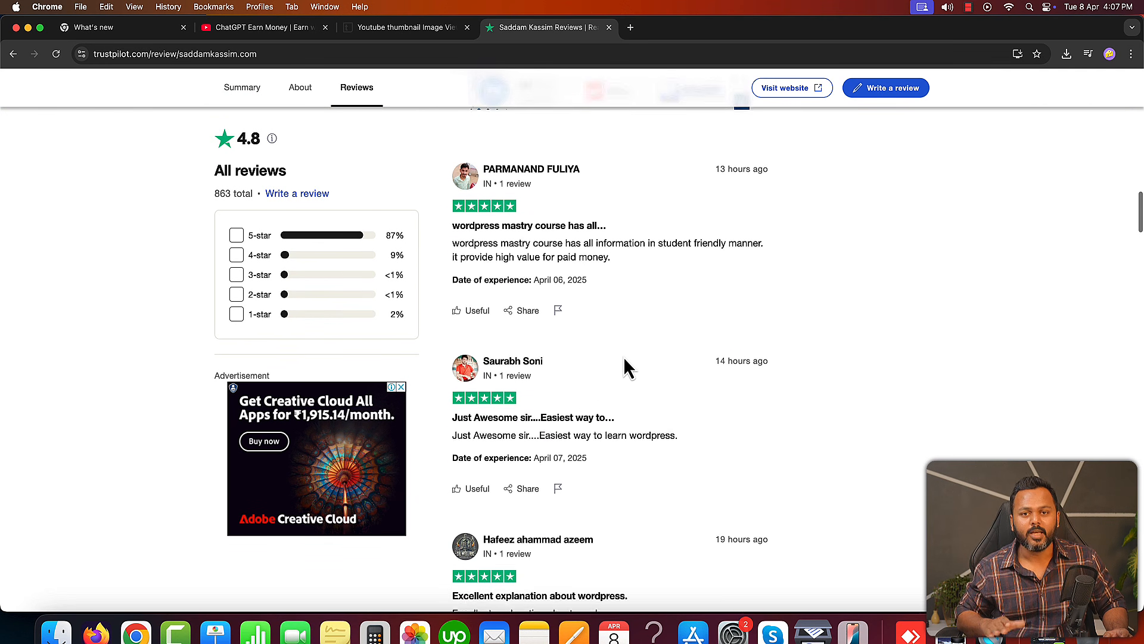
pyautogui.scroll(-3, 624, 356)
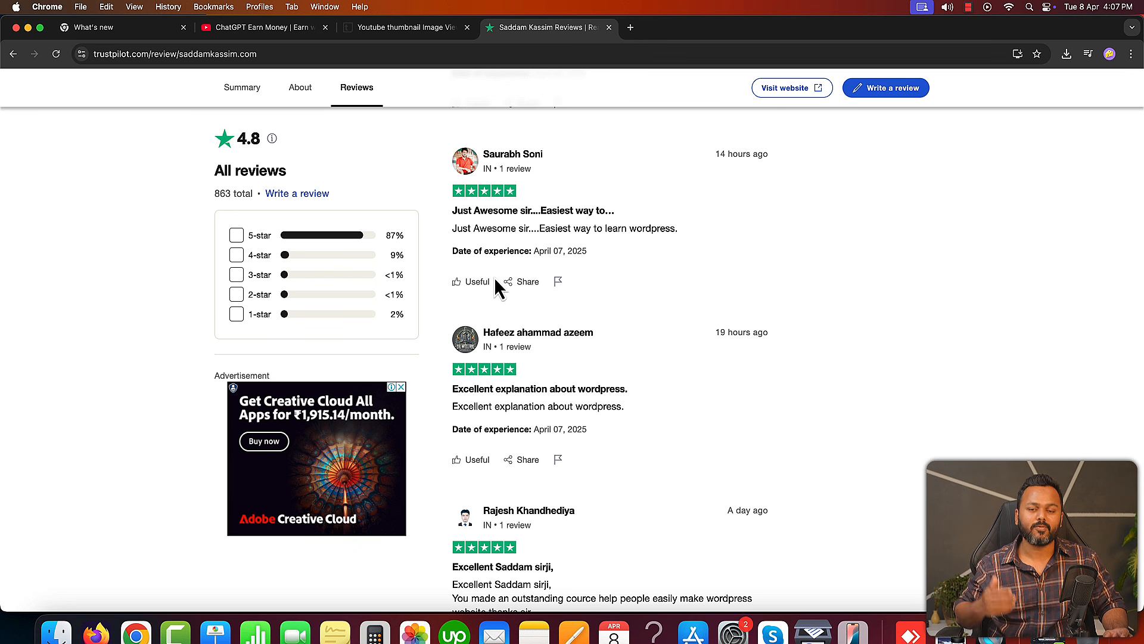
pyautogui.scroll(-1, 664, 280)
pyautogui.scroll(-4, 664, 280)
pyautogui.scroll(-7, 620, 303)
pyautogui.scroll(-6, 621, 303)
pyautogui.scroll(-8, 620, 303)
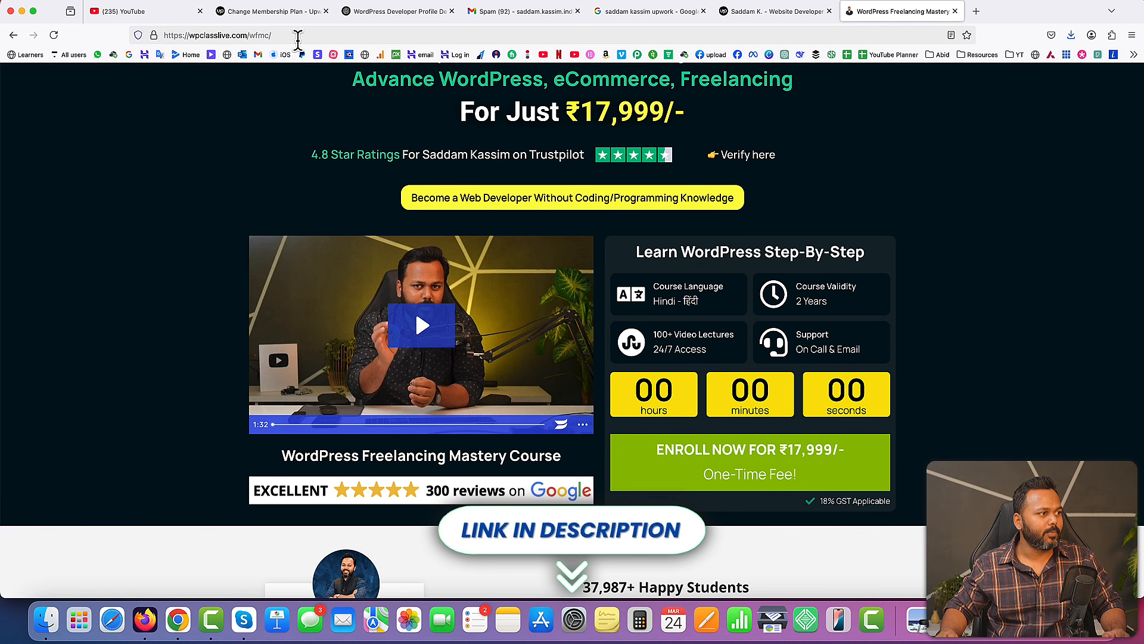
# Return to the Upwork membership plans page comparing the Basic and Plus plans
pyautogui.click(288, 13)
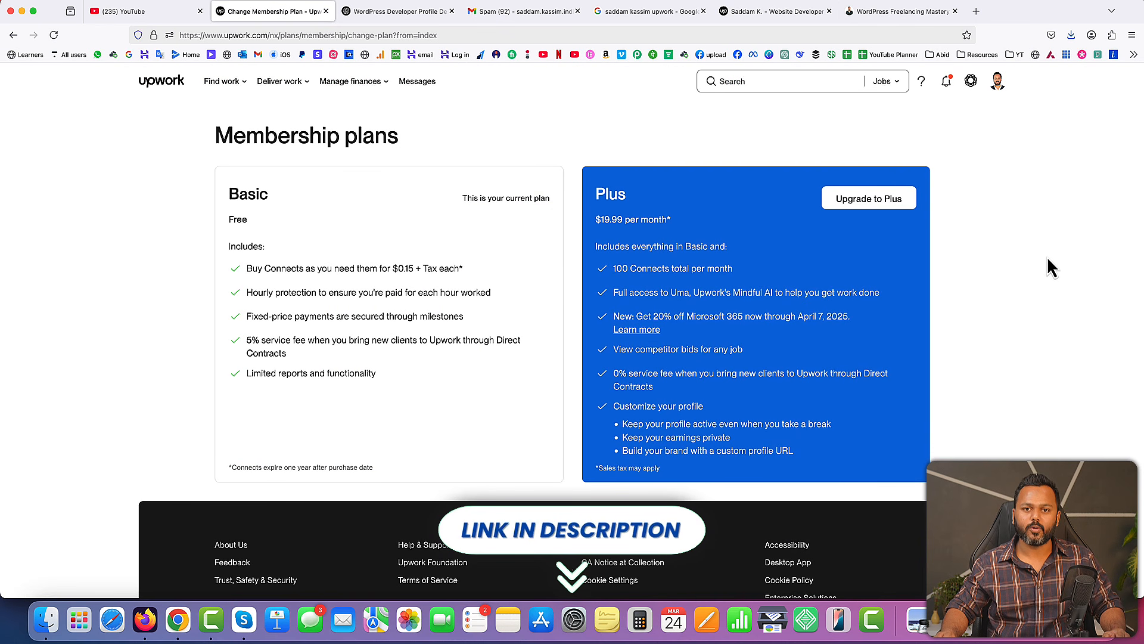